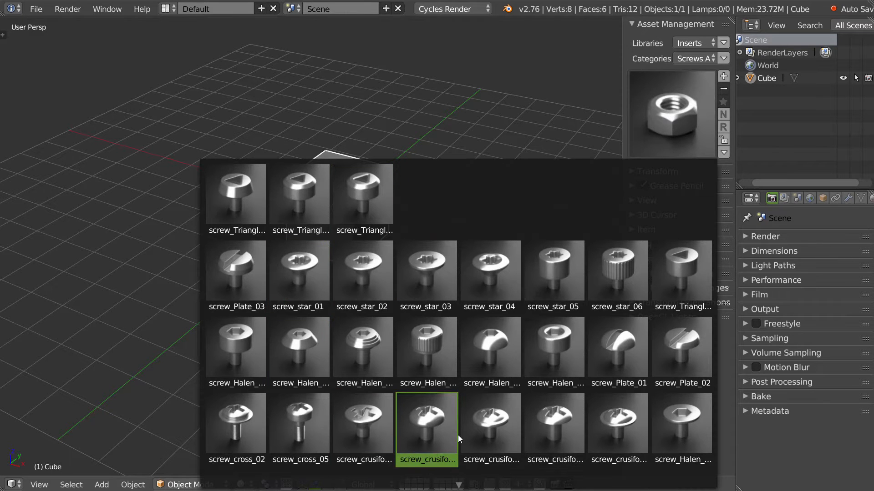
Browse the screw previews in the Inserts library and the furniture previews in the Chocofur library.
scroll(458, 435, "down", 6)
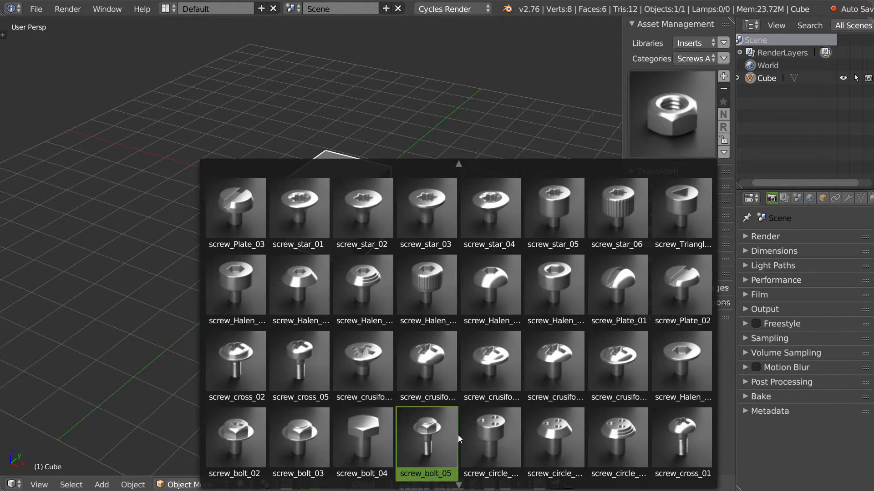
scroll(458, 435, "up", 7)
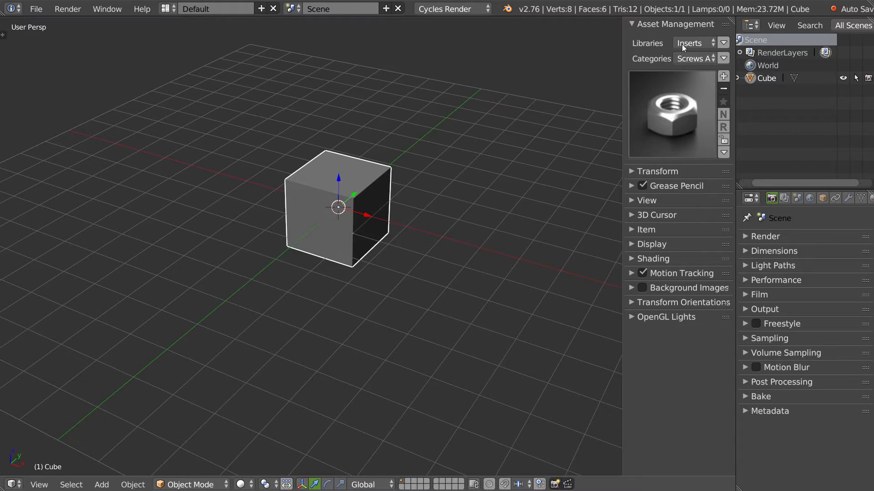
left_click(697, 40)
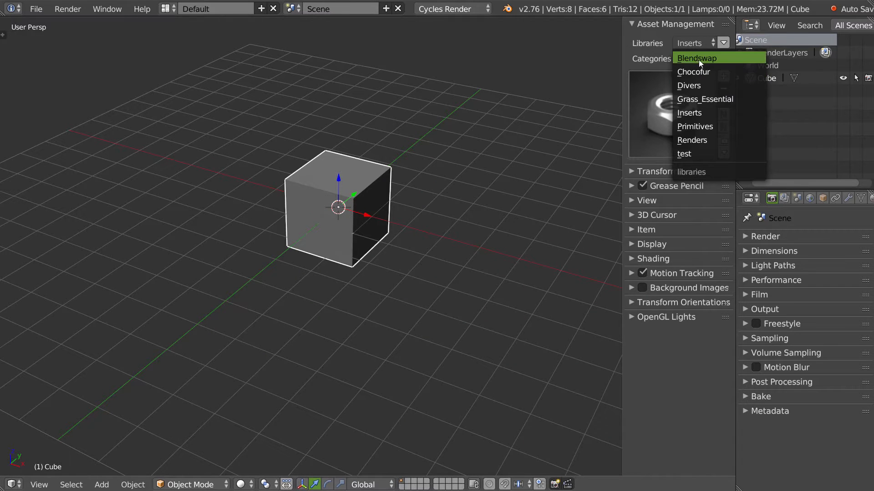
left_click(699, 72)
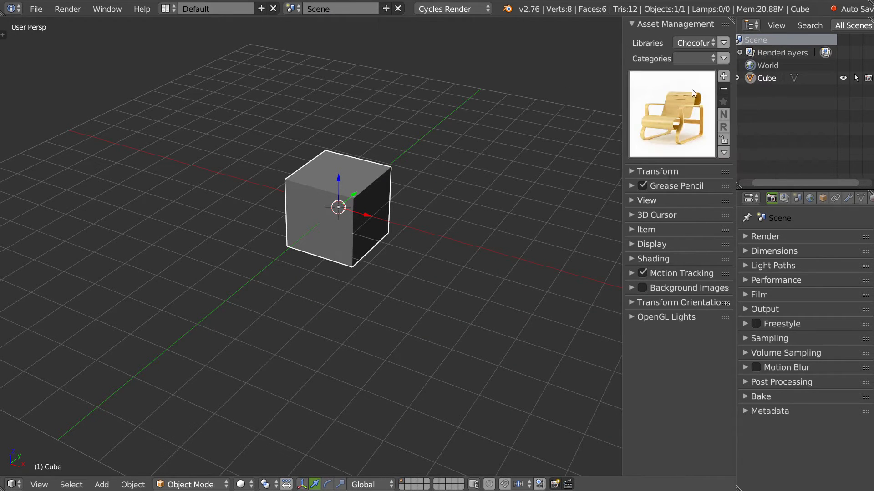
left_click(684, 104)
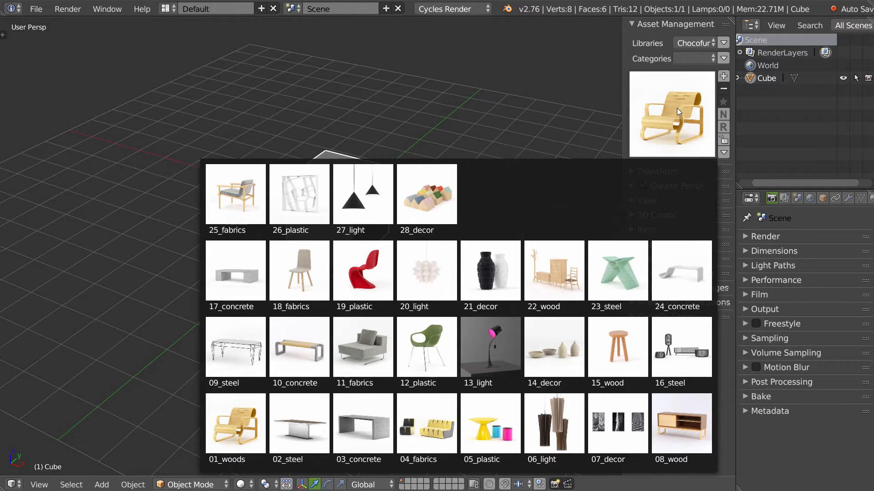
left_click(602, 88)
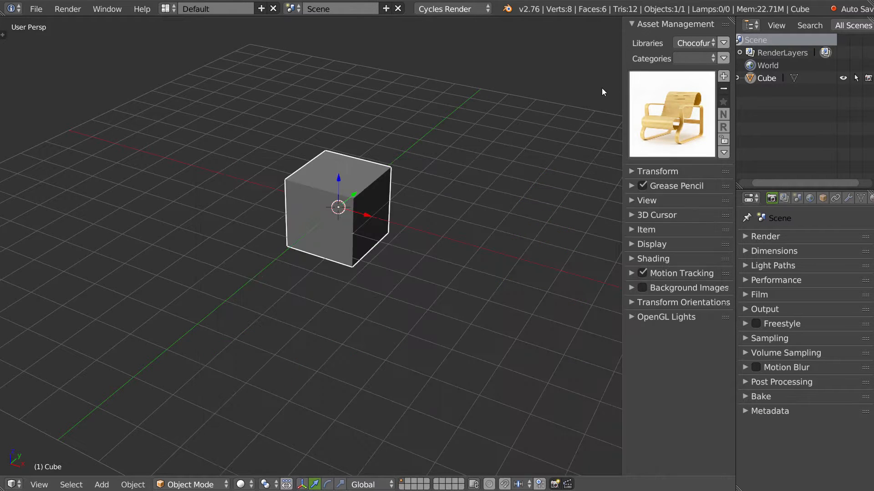
Switch to the Grass_Essential library and view its grass asset previews.
left_click(694, 42)
left_click(756, 98)
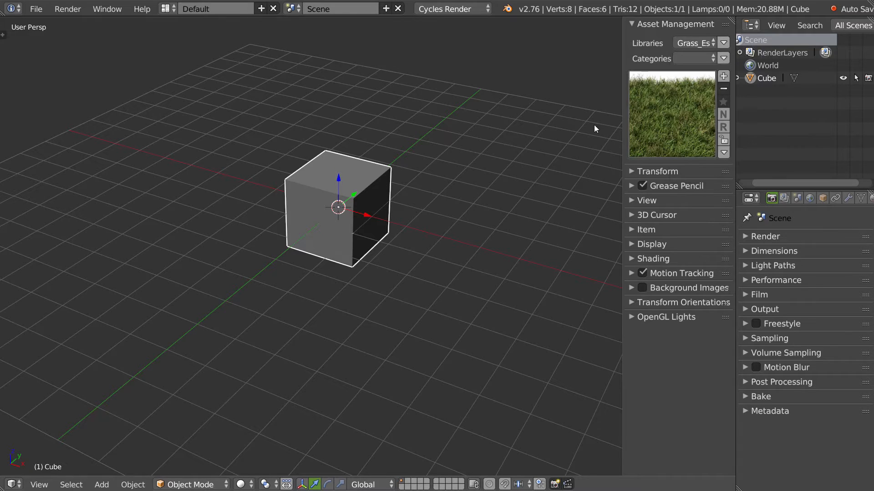
left_click(668, 110)
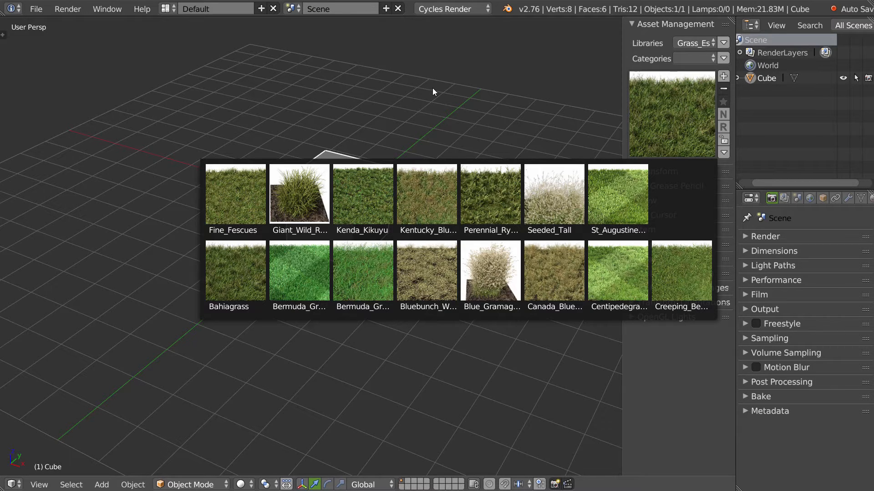
left_click(433, 116)
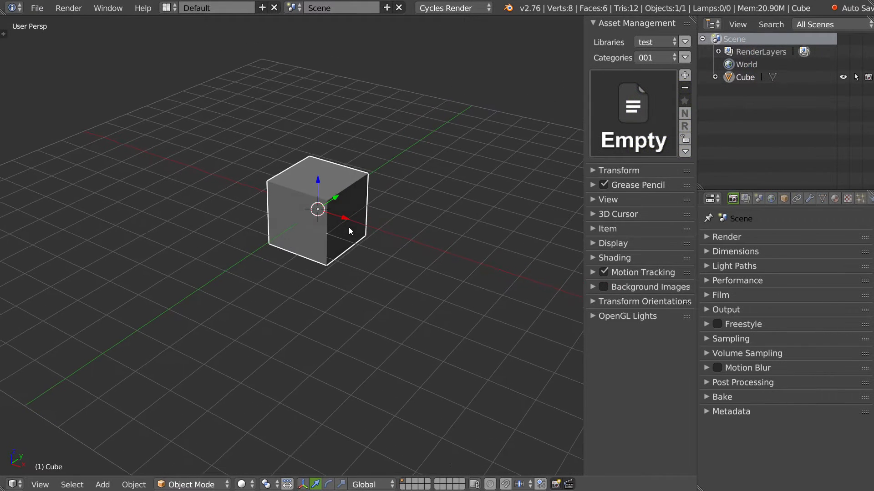
Duplicate the cube twice and place the copies apart from the original.
mouse_move(330, 238)
middle_mouse_down()
mouse_move(319, 240)
mouse_move(325, 250)
middle_mouse_up()
key("shift+d")
left_click(410, 204)
key("shift+d")
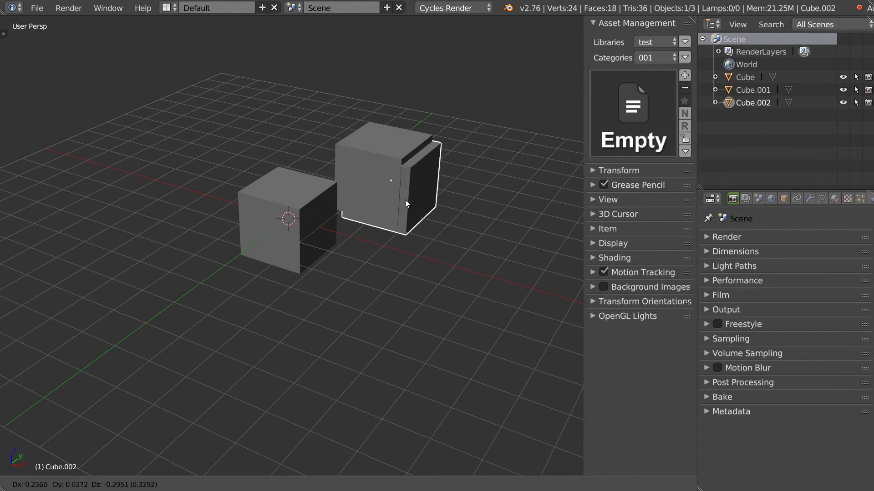
left_click(262, 160)
Select all three cubes and add them as an asset named 001 in the test library, using an OpenGL thumbnail.
left_click(320, 203, "shift")
left_click(396, 179, "shift")
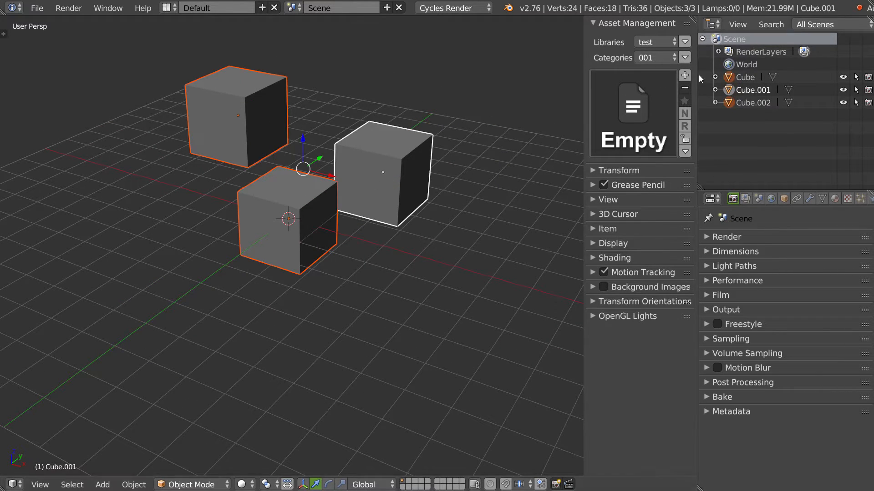
left_click(685, 75)
left_click(640, 94)
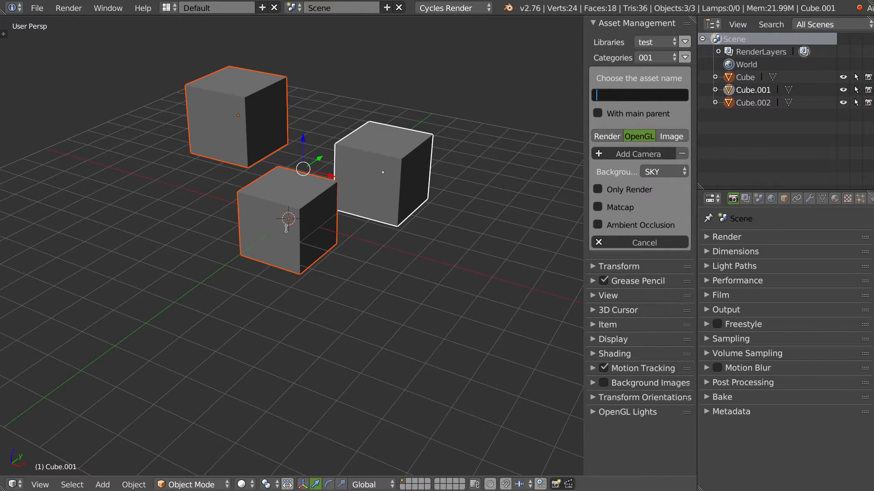
type("001")
key("Return")
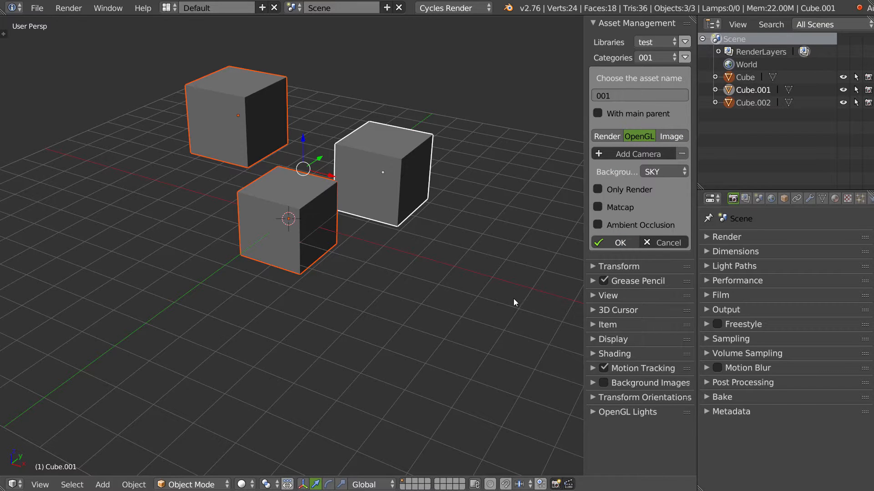
Delete the three original cubes and import the saved cube asset from the test library.
middle_click_drag(326, 242, 318, 210)
key("x")
left_click(641, 113)
left_click(611, 189)
Clear the imported cubes from the scene and import car_5 from the Blendswap library's Car_test category.
key("x")
left_click(342, 217)
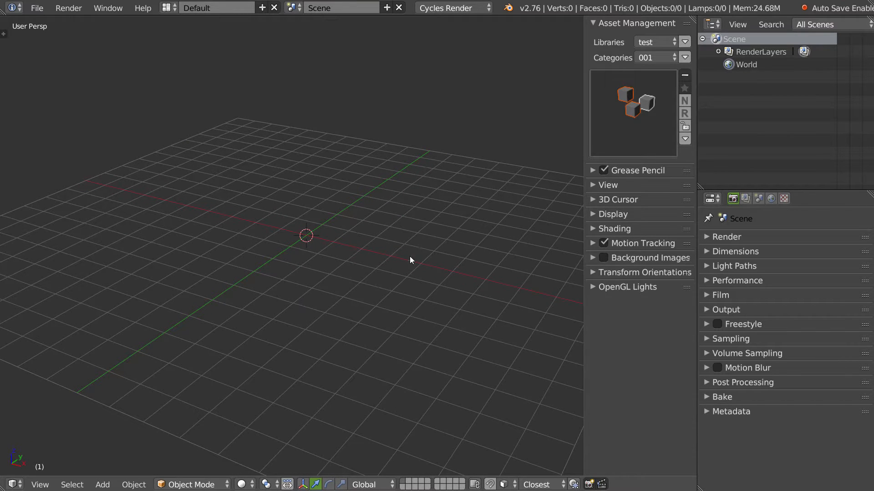
left_click(651, 41)
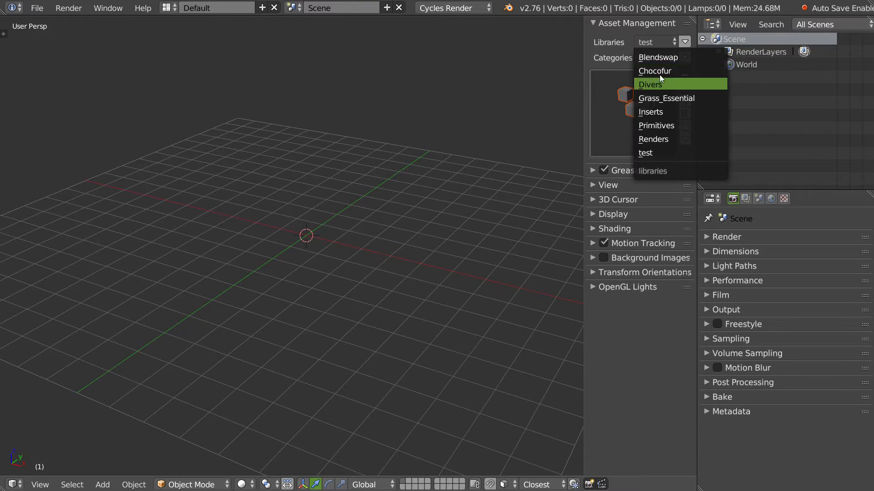
left_click(656, 57)
left_click(635, 122)
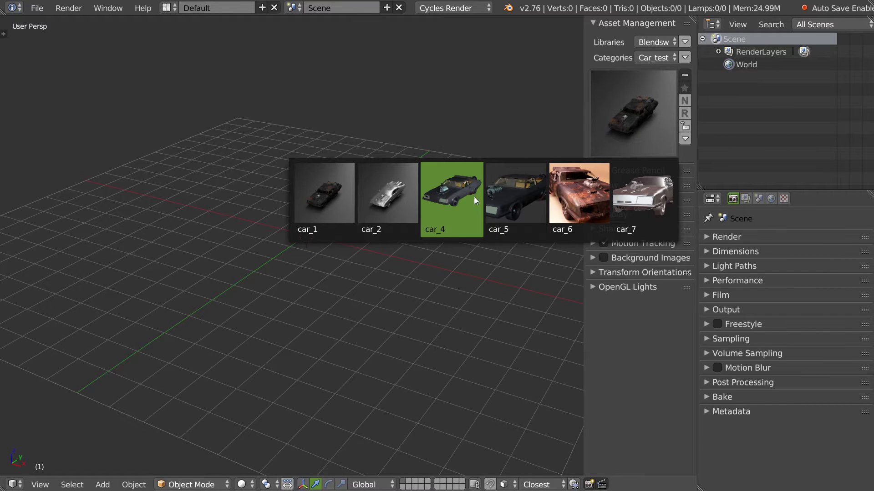
left_click(513, 198)
middle_click_drag(468, 188, 321, 191)
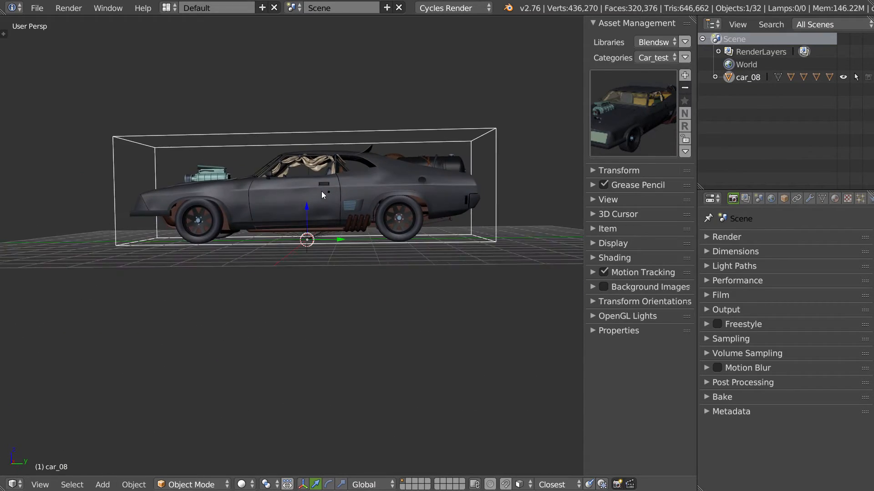
middle_click_drag(294, 247, 320, 202)
scroll(334, 231, "up", 2)
scroll(323, 219, "down", 4)
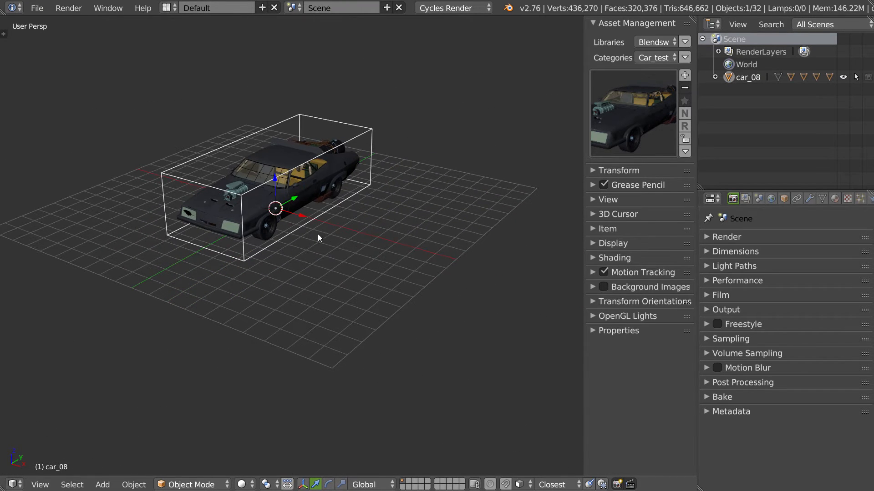
Add a plane under the car and scale it up until it extends past the grid.
right_click(318, 235)
left_click(304, 303)
key("s")
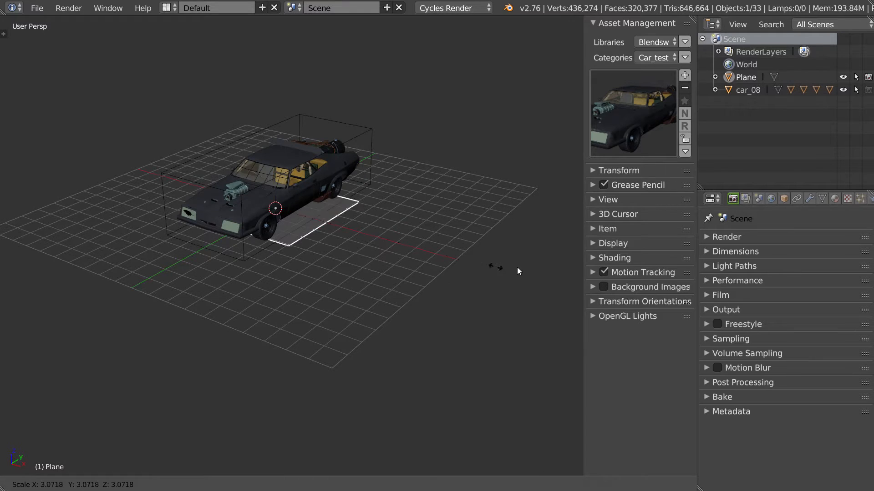
left_click(743, 283)
key("s")
left_click(367, 236)
scroll(407, 222, "down", 2)
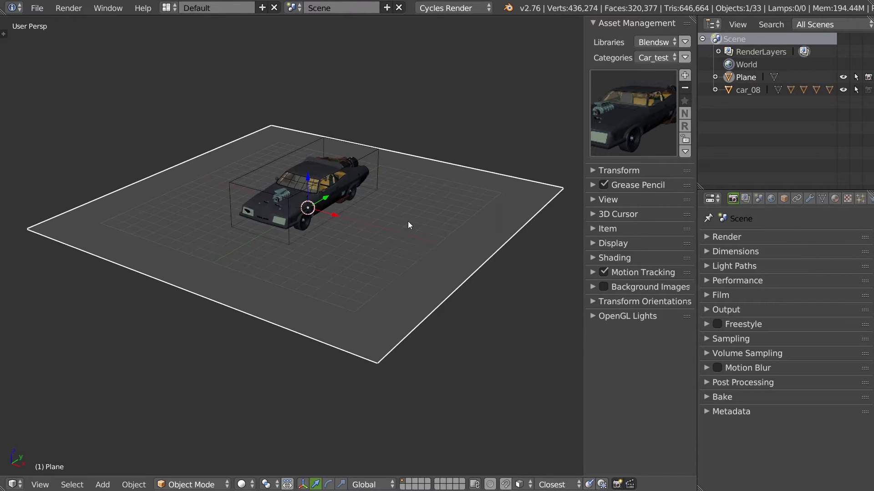
Extrude the plane's edge behind the car upward and shift it outward along Y to form a slope.
middle_click_drag(408, 221, 345, 206)
key("Tab")
right_click(410, 194)
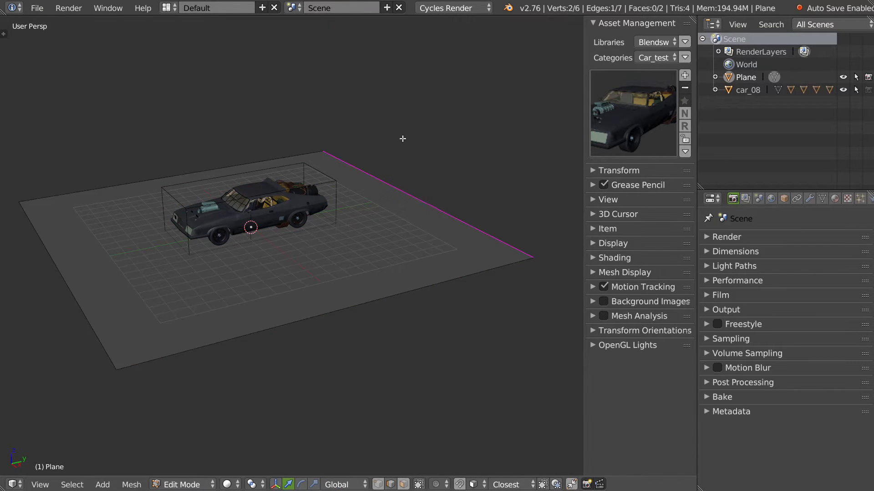
key("e")
left_click(405, 86)
left_click_drag(444, 108, 490, 99)
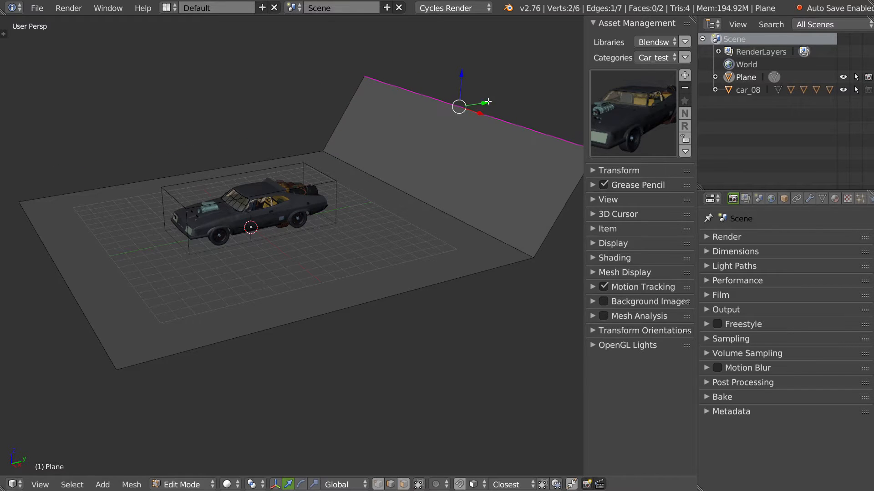
Extrude the slope's upper edge outward to form a raised ledge.
middle_click_drag(511, 135, 395, 169, "shift")
key("e")
left_click(553, 135)
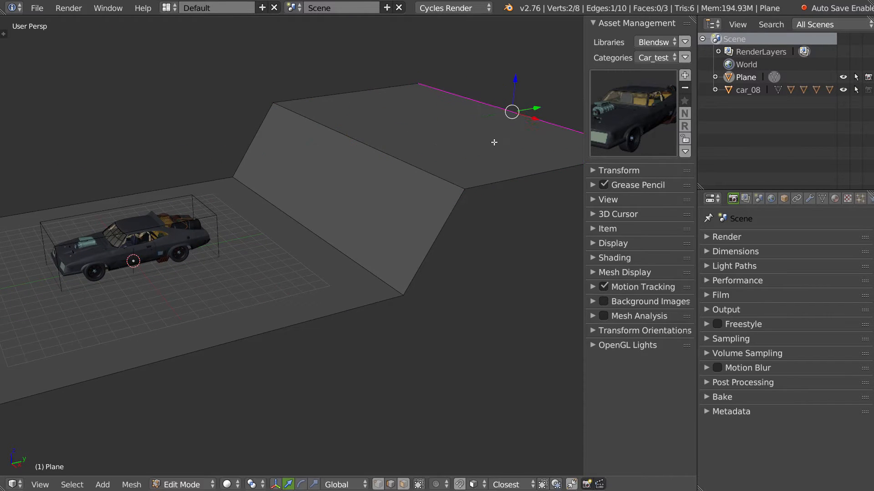
Select the raised ledge's face and import a second car_5 onto it.
scroll(402, 193, "down", 3)
key("Tab")
key("Tab")
right_click(460, 136)
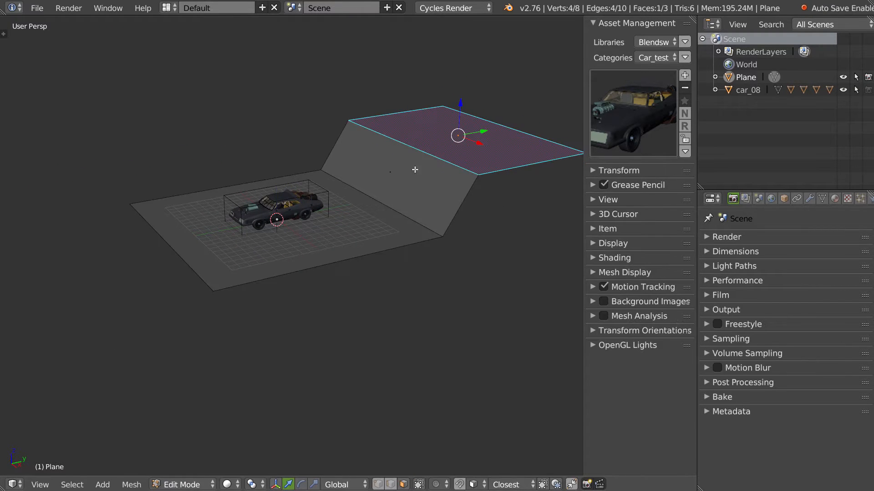
middle_click_drag(413, 168, 359, 182)
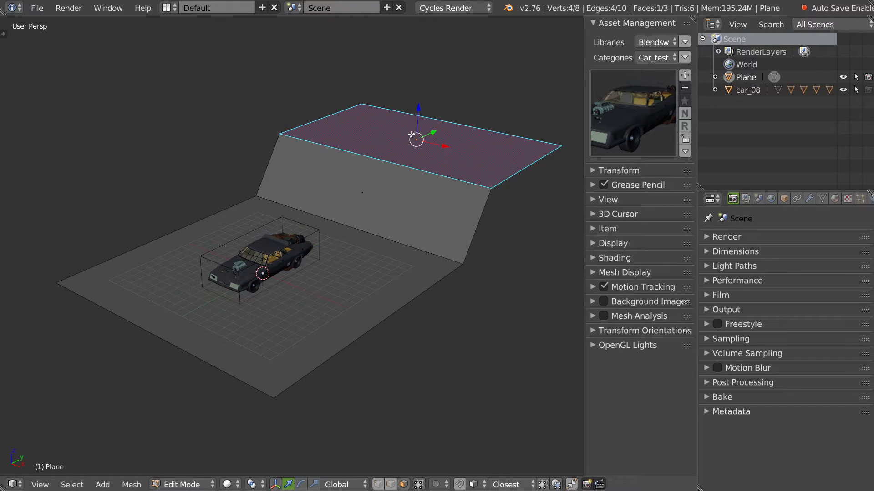
left_click(653, 108)
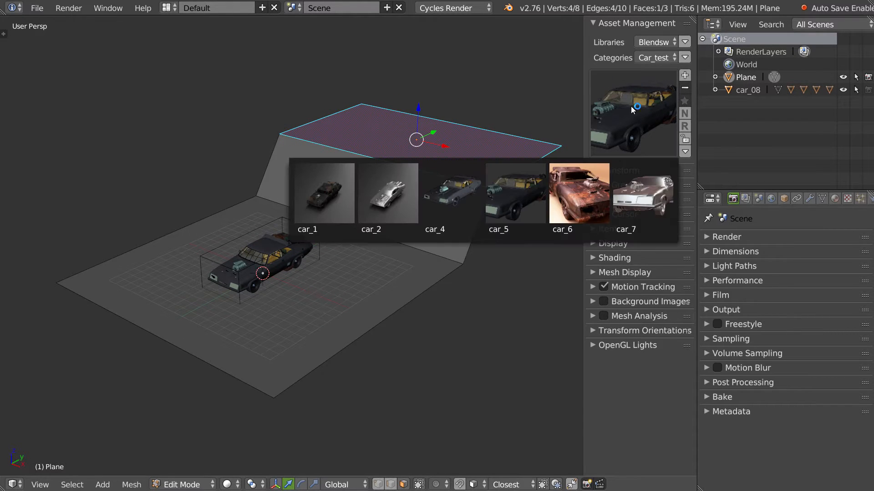
left_click(512, 210)
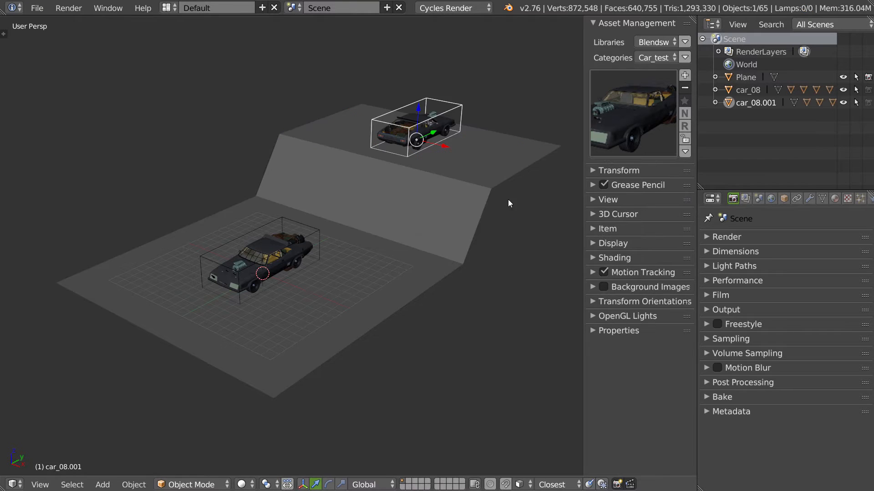
Examine how the second car sits on the raised ledge from the side and from above.
middle_click_drag(508, 200, 356, 164)
scroll(394, 158, "up", 5)
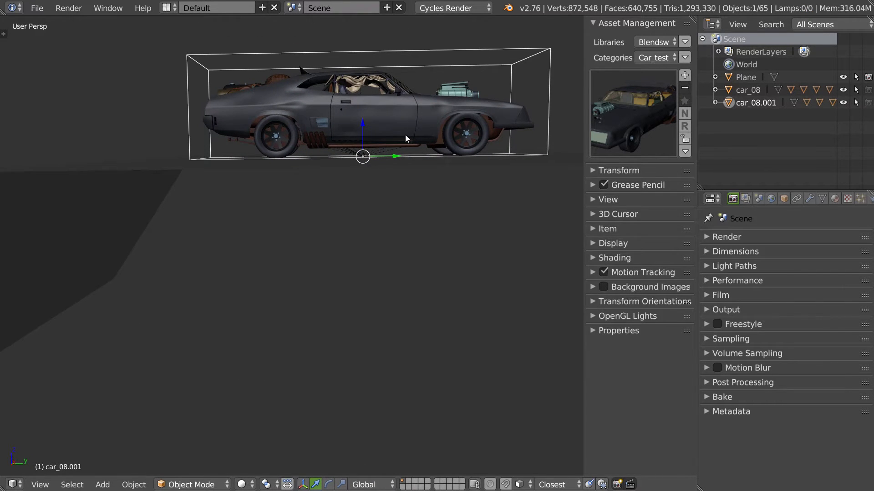
middle_click_drag(405, 135, 450, 186)
scroll(419, 147, "down", 5)
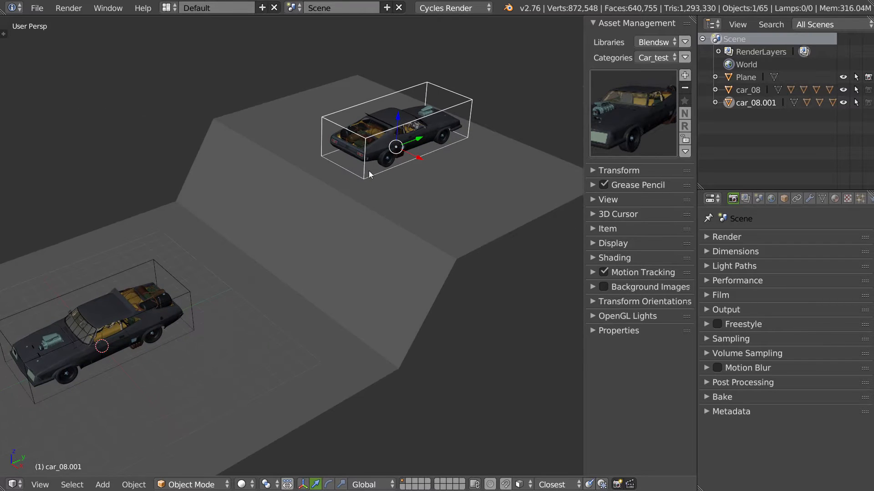
middle_click_drag(385, 166, 426, 140, "shift")
scroll(426, 138, "down", 3)
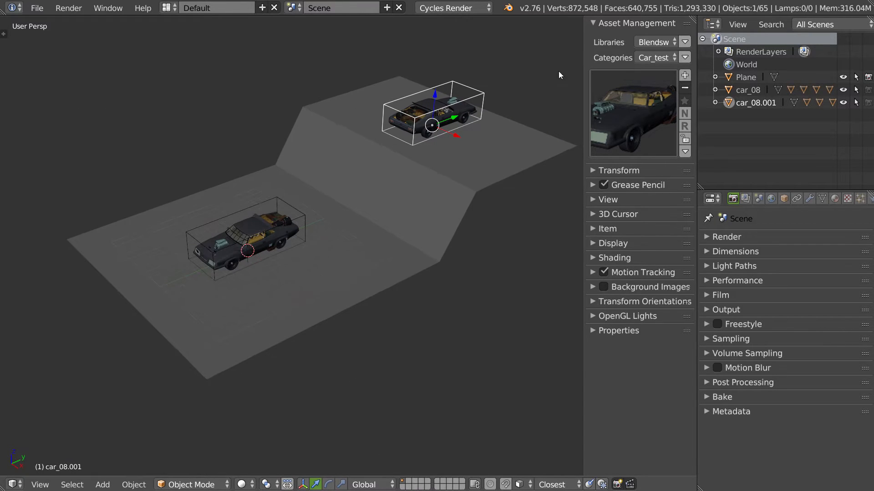
Try to delete both cars by removing only their bounding-box parents, and undo the deletion.
left_click(729, 90, "shift")
key("x")
left_click(345, 172)
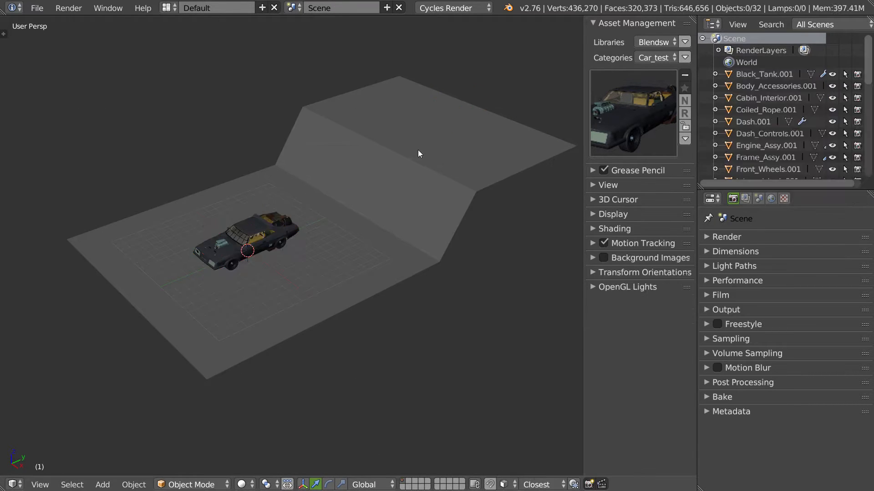
right_click(401, 166)
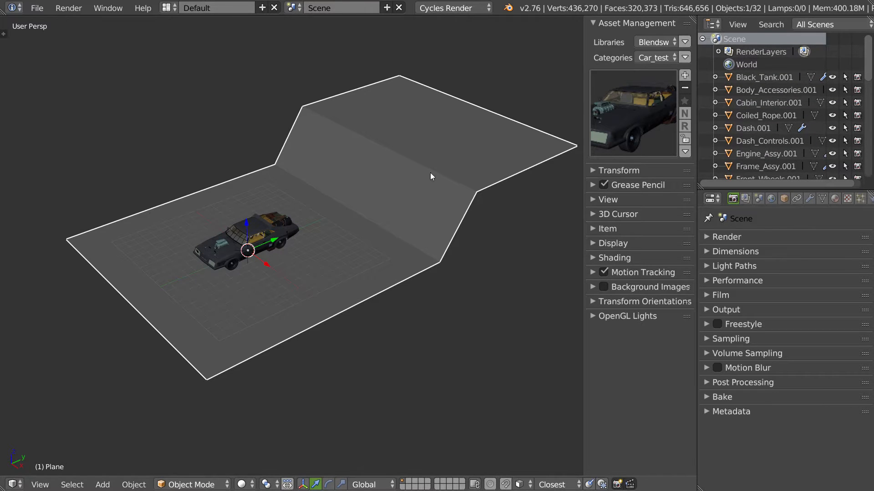
key("a")
key("ctrl+z")
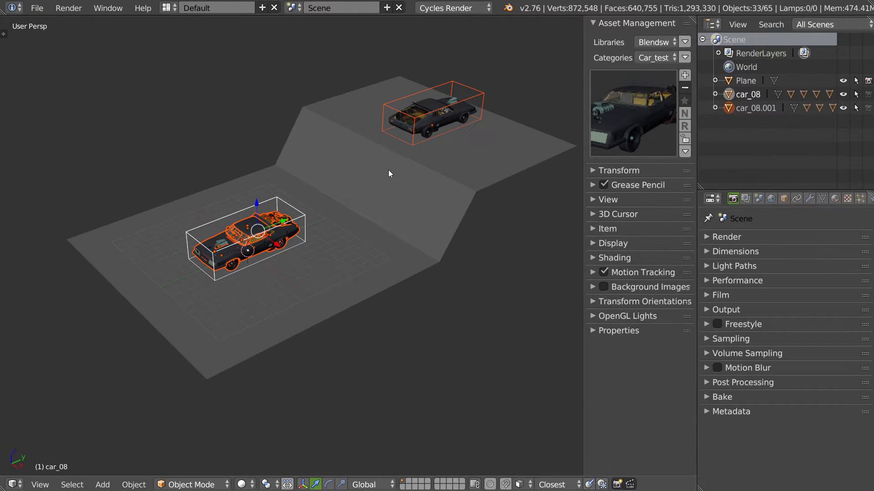
Select the full hierarchies of both cars in the outliner and delete them.
left_click(731, 104, "ctrl")
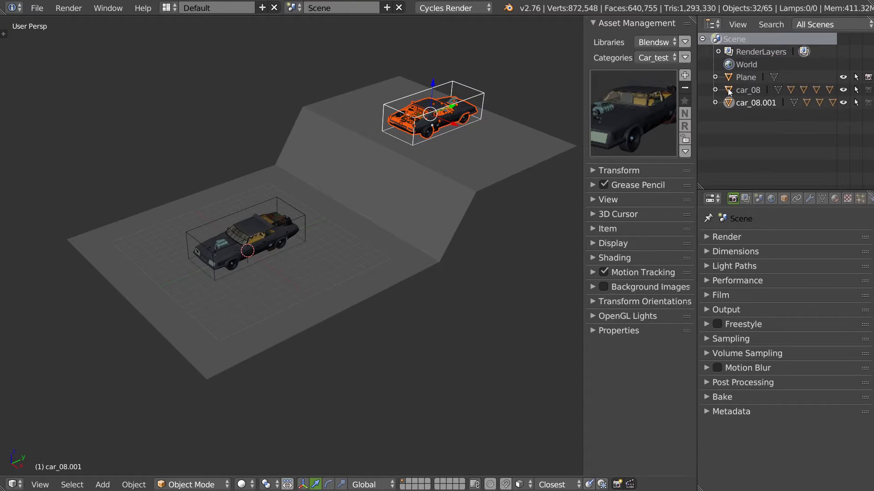
left_click(730, 90, "ctrl")
key("x")
left_click(345, 193)
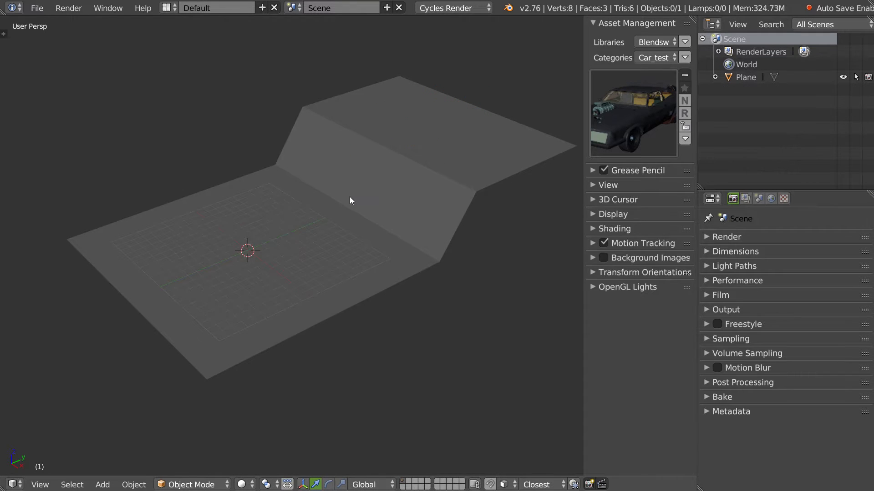
Select the raised ledge's face on the plane and import car_4 onto it.
right_click(351, 198)
key("Tab")
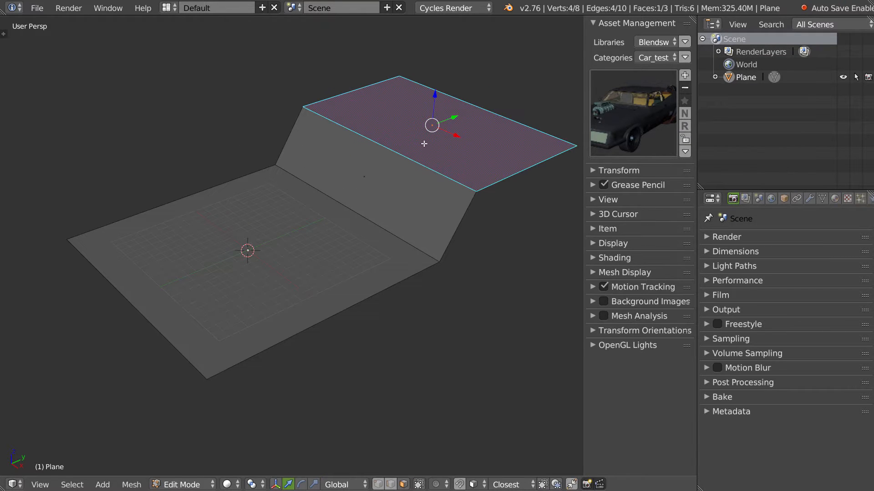
left_click(618, 117)
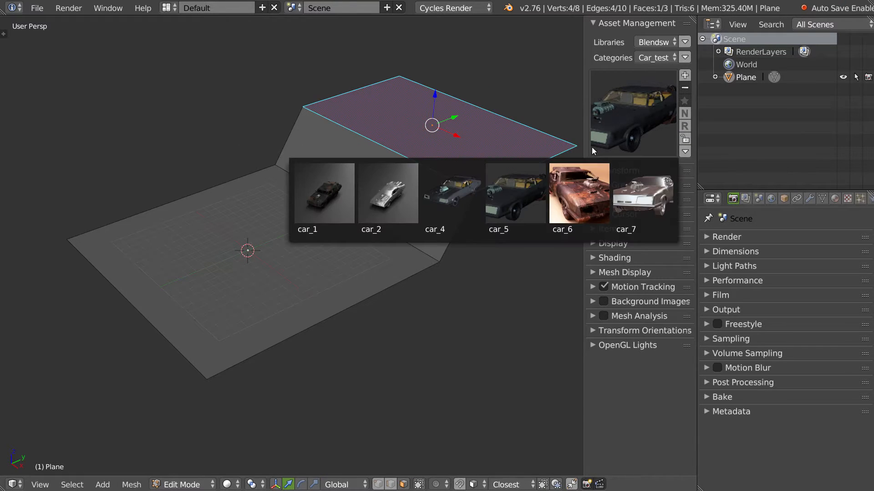
left_click(449, 202)
scroll(441, 146, "up", 6)
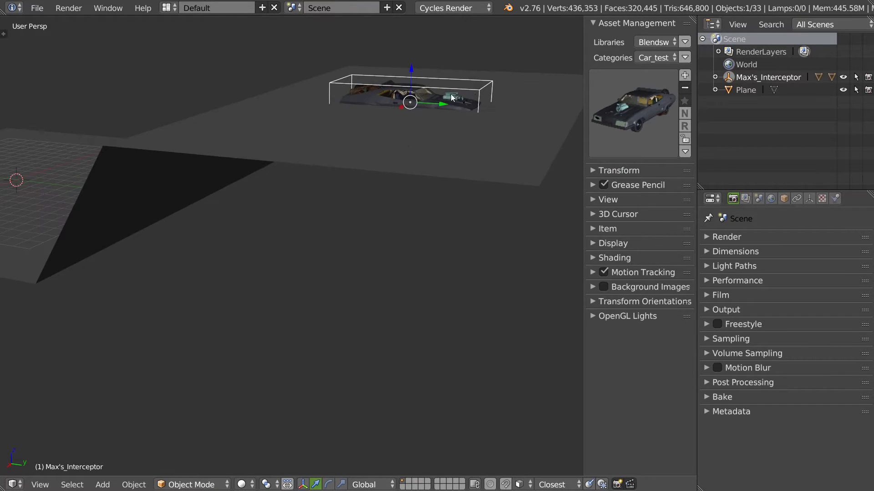
Raise the imported car about 0.94 units along the global Z axis to bring its wheels up to the ledge surface.
scroll(410, 150, "up", 3)
middle_click_drag(409, 150, 436, 137)
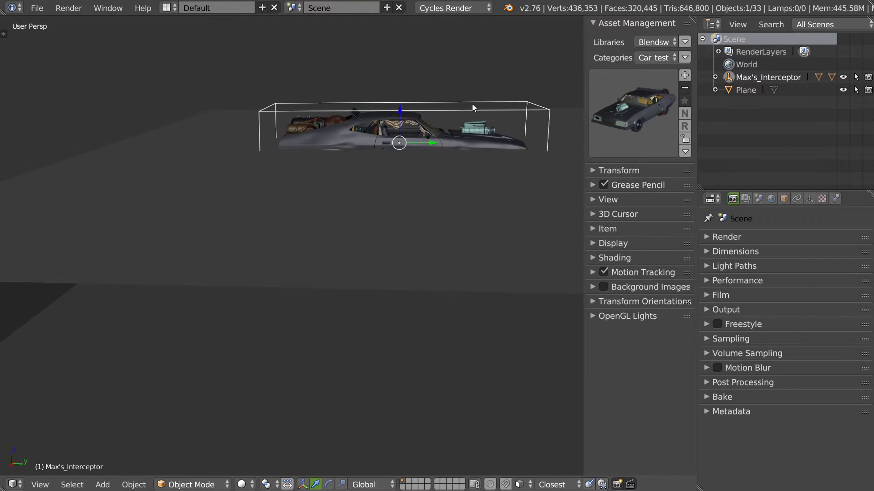
middle_click_drag(472, 104, 403, 107)
key("g")
key("z")
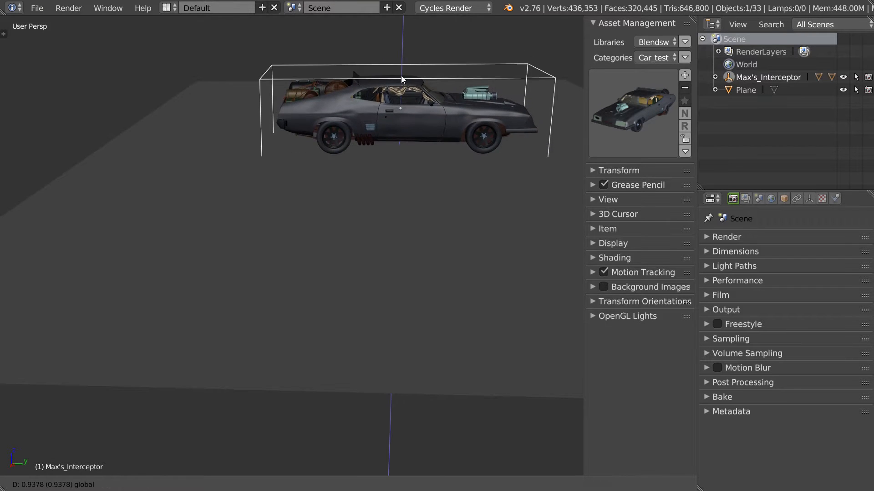
left_click(400, 75)
Move the car across the slope with surface snapping and place it back on the raised ledge.
scroll(374, 174, "down", 5)
middle_click_drag(374, 174, 400, 163)
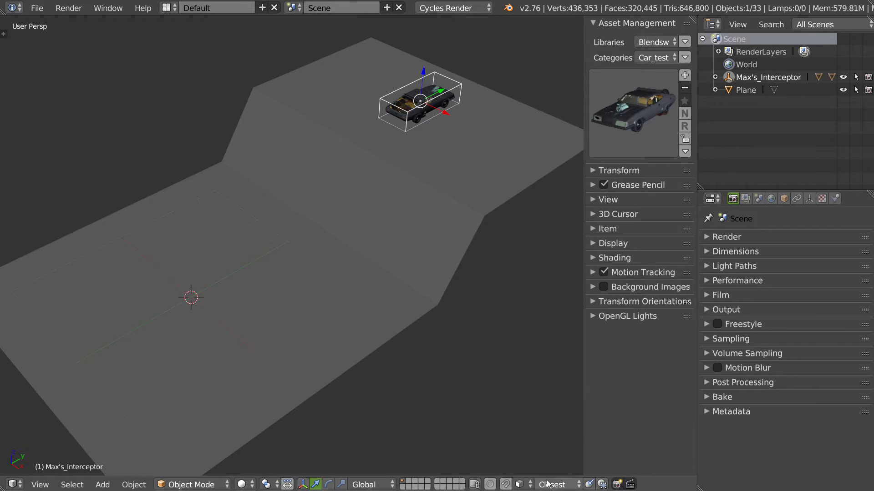
left_click(599, 124)
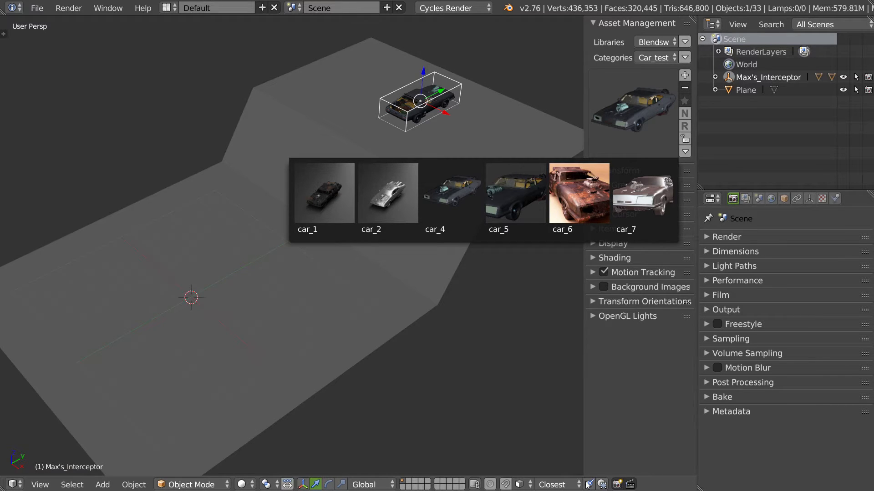
left_click(540, 404)
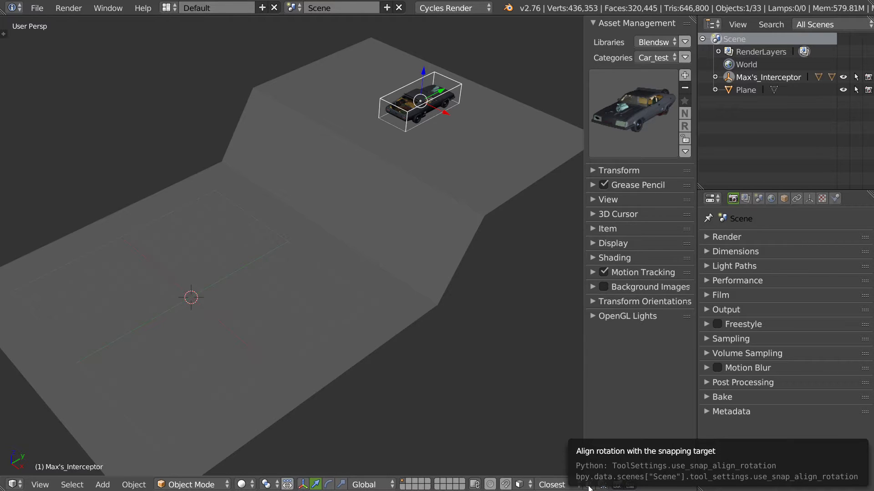
middle_click_drag(421, 140, 429, 147, "shift")
key("g")
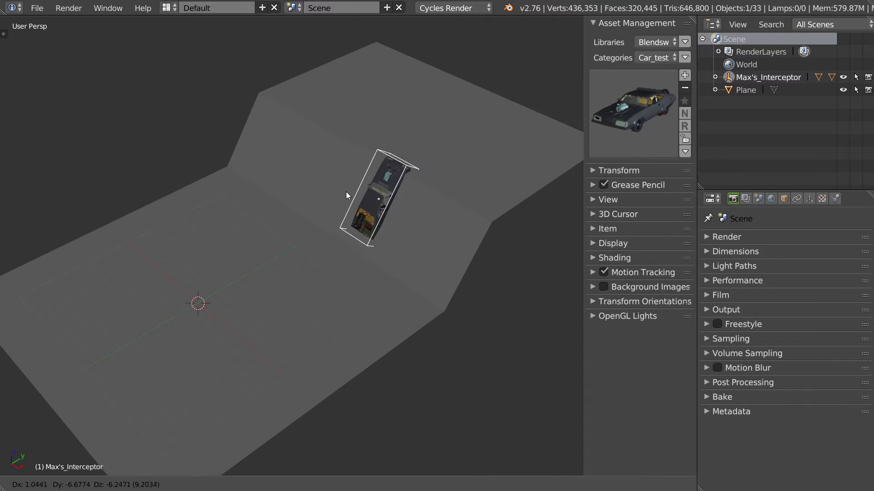
left_click(418, 138)
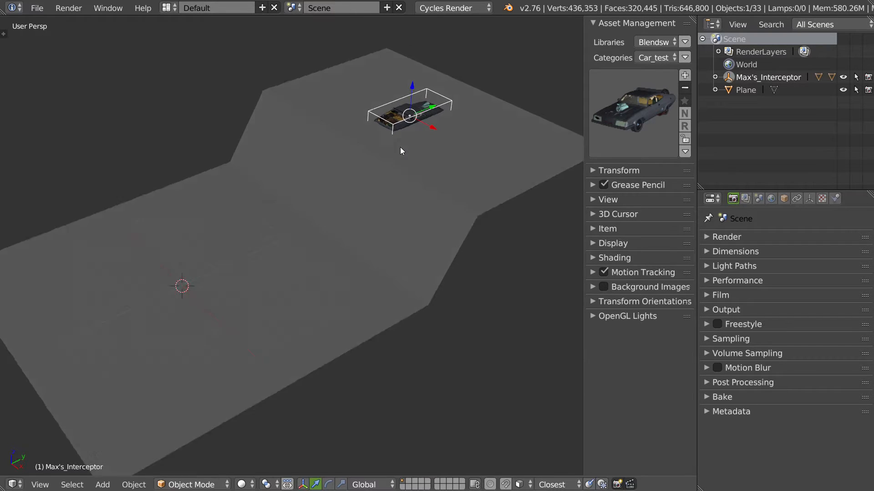
Select the full hierarchy of the car on the ledge in the outliner and delete it.
middle_click_drag(400, 148, 421, 121)
left_click(756, 78, "ctrl")
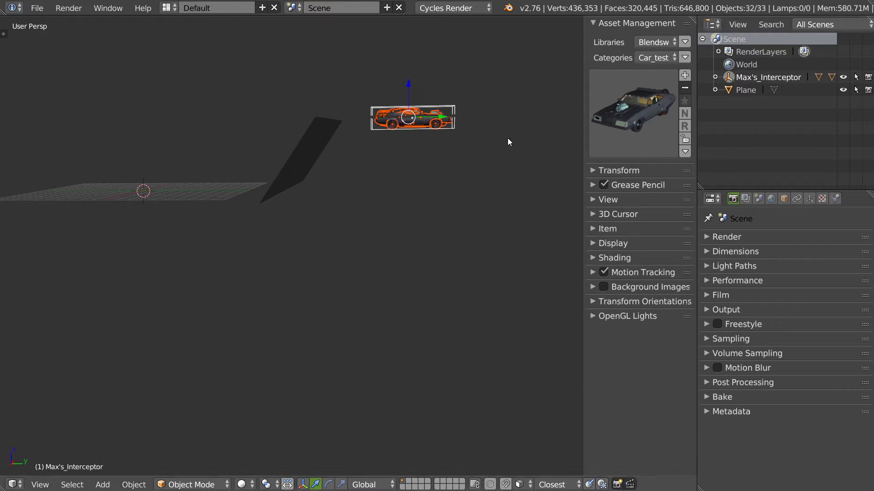
key("x")
left_click(433, 135)
Select the plane's raised ledge face again and import car_5 onto it.
middle_click_drag(392, 138, 430, 166)
right_click(419, 142)
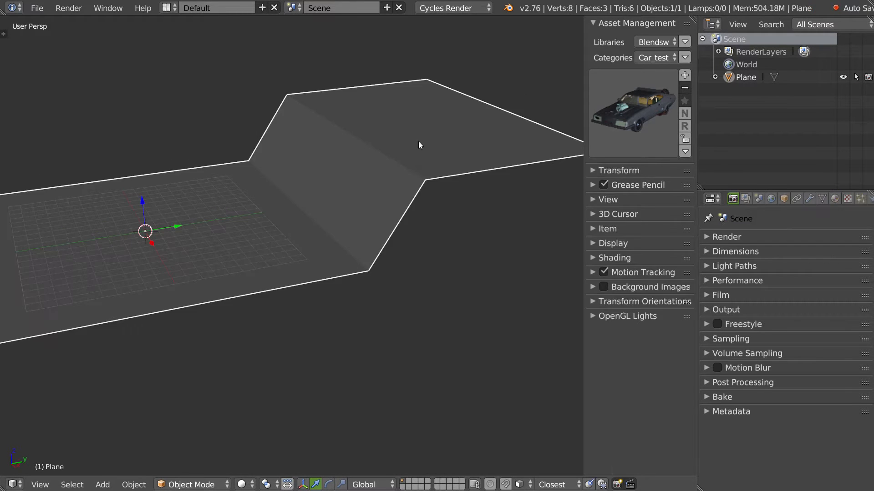
key("Tab")
left_click(591, 115)
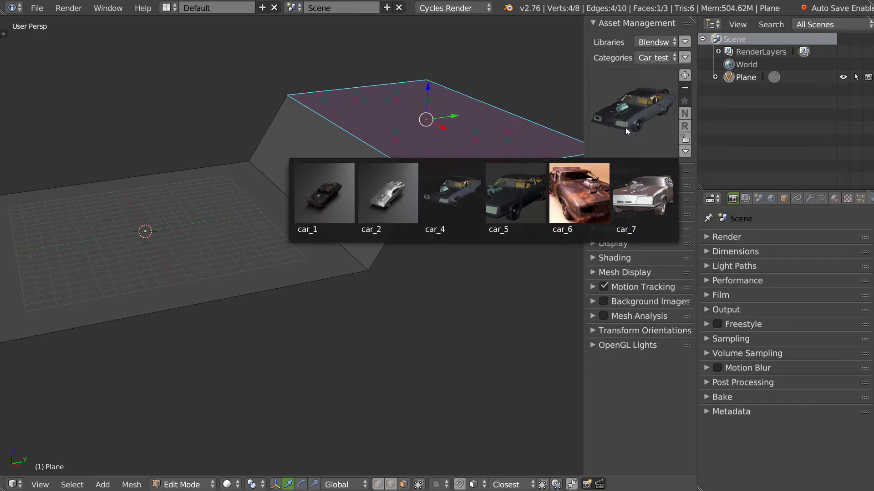
left_click(513, 203)
Move the car down to the lower floor near the grid centre and rotate it about the global Z axis.
middle_click_drag(431, 182, 415, 165)
key("g")
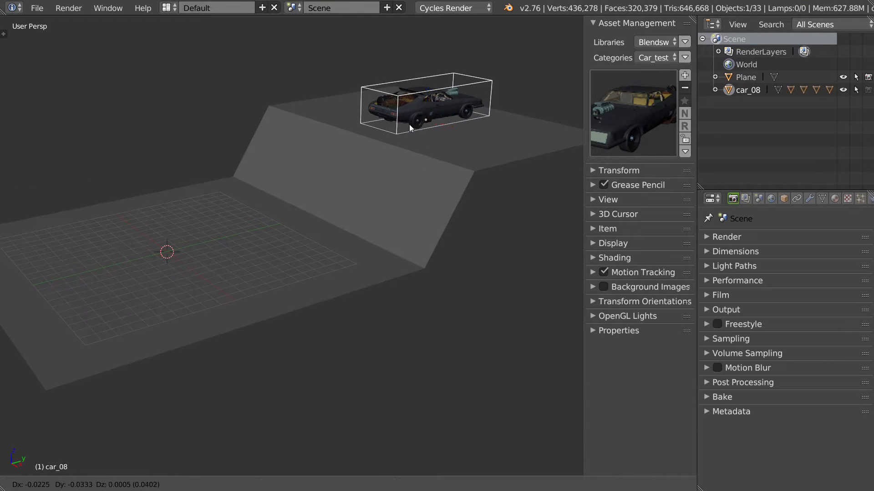
left_click(146, 278)
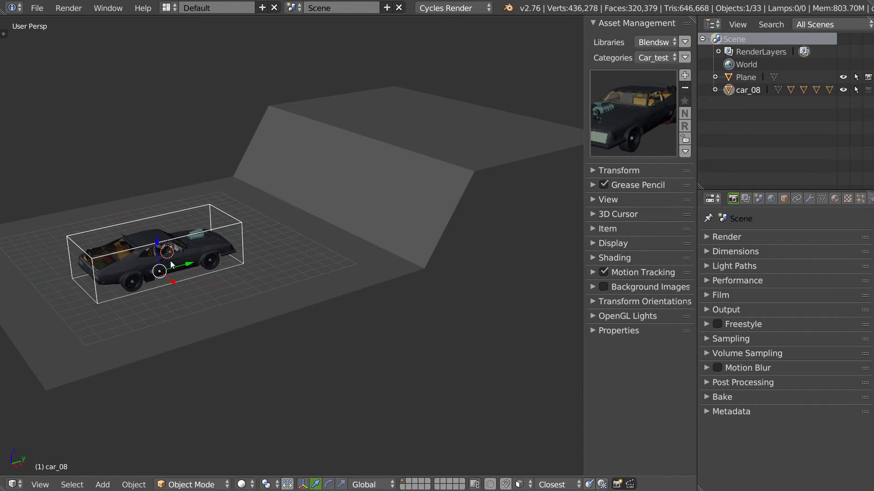
middle_click_drag(155, 258, 310, 241, "shift")
key("r")
key("z")
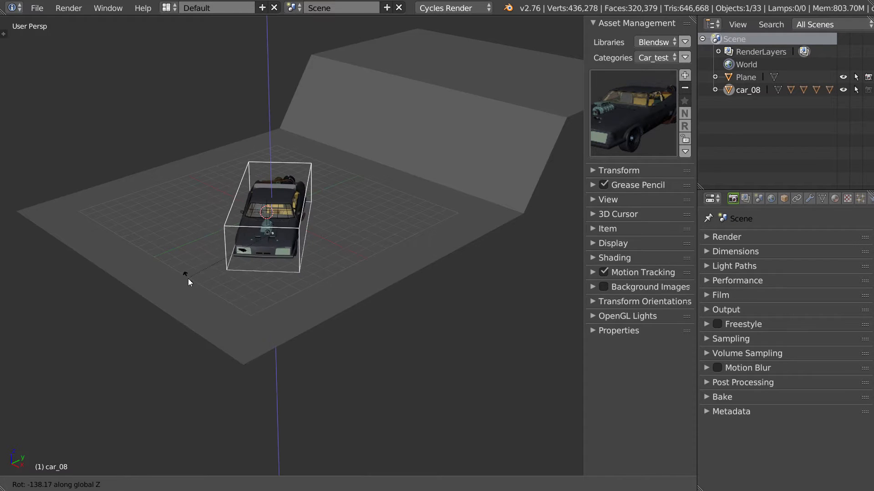
left_click(143, 210)
Examine the car from several angles and check its bounding-box parent mesh in Edit Mode.
middle_click_drag(144, 210, 307, 215)
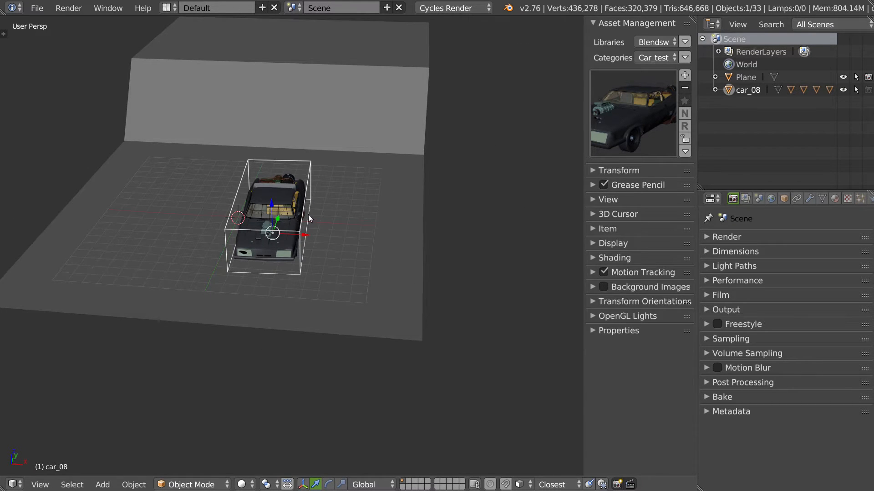
middle_click_drag(308, 215, 299, 216)
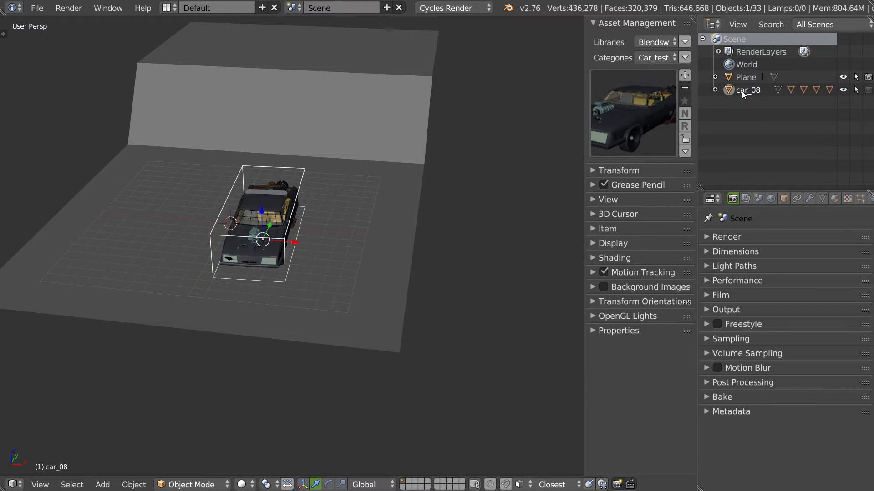
middle_click_drag(367, 183, 314, 171)
scroll(177, 210, "up", 3)
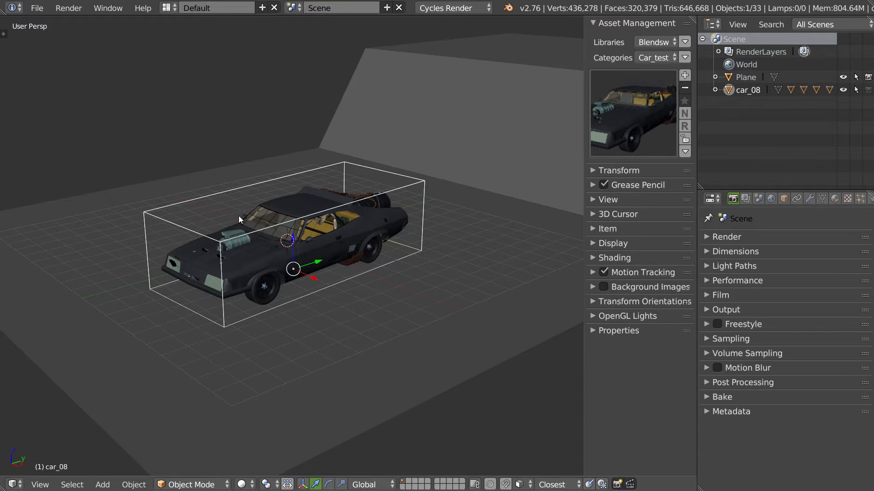
key("Tab")
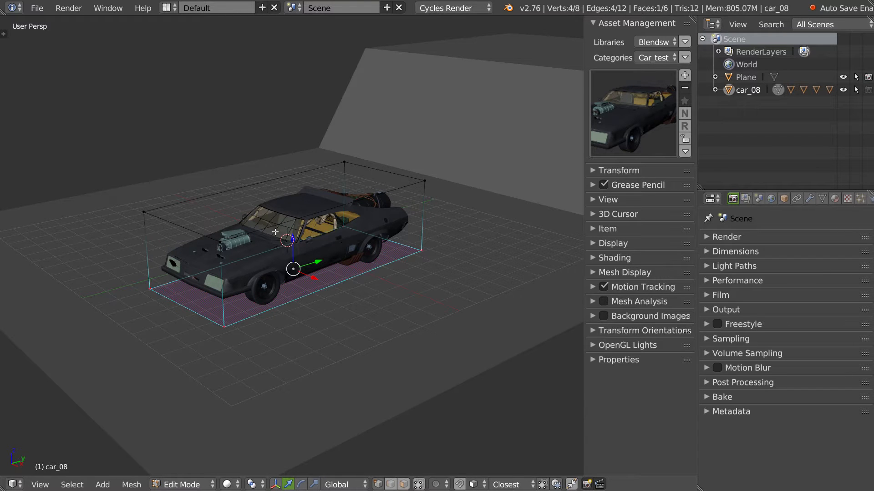
middle_click_drag(298, 241, 345, 227)
key("Tab")
scroll(290, 236, "up", 2)
scroll(369, 217, "down", 3)
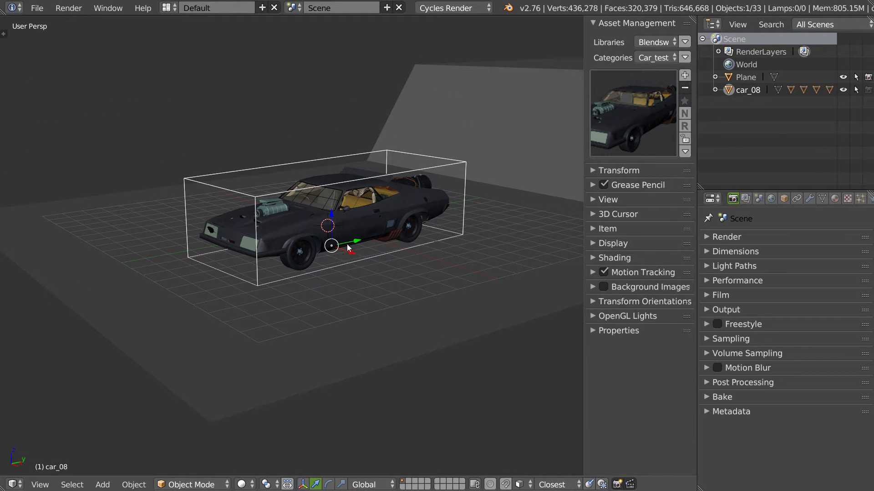
Try to delete the car by removing only its bounding-box parent, and undo the deletion.
key("x")
left_click(366, 210)
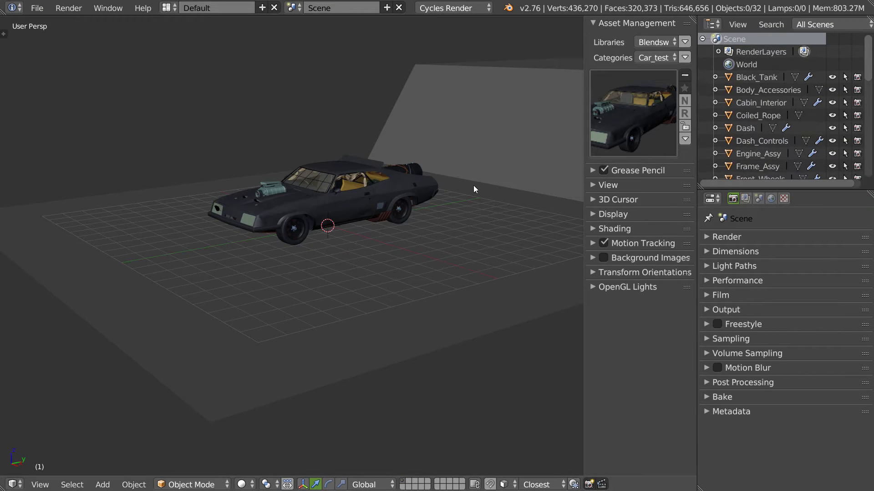
key("ctrl+z")
Select the car_08 hierarchy in the outliner and delete the whole car.
left_click(735, 94)
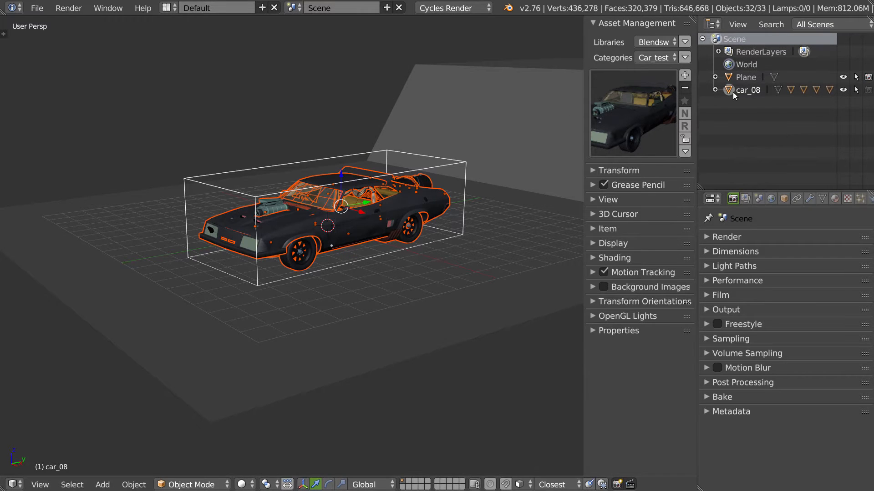
key("x")
left_click(410, 197)
Import car_4 at the 3D cursor and examine how its body and wheels sit relative to the floor, including from below.
left_click(613, 120)
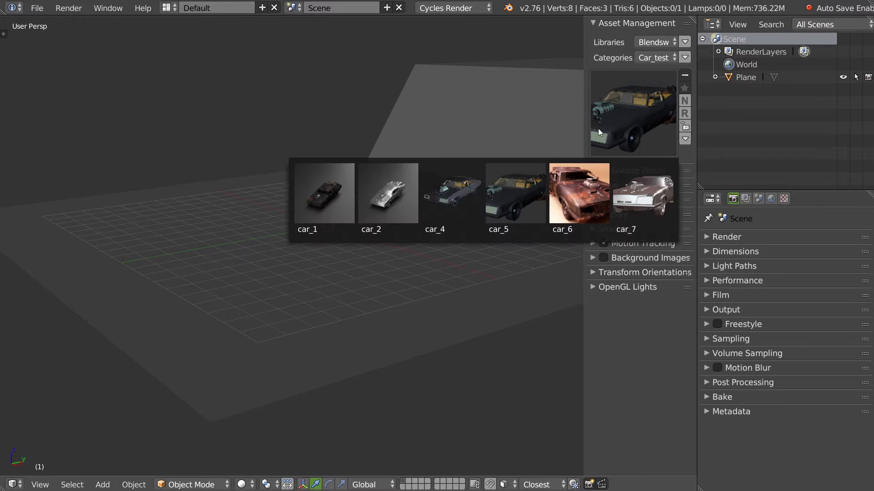
left_click(447, 202)
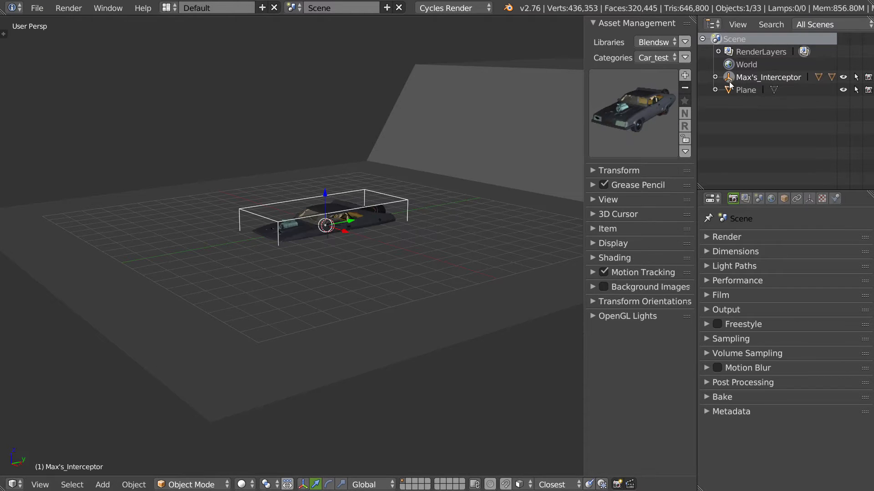
middle_click_drag(556, 159, 401, 193)
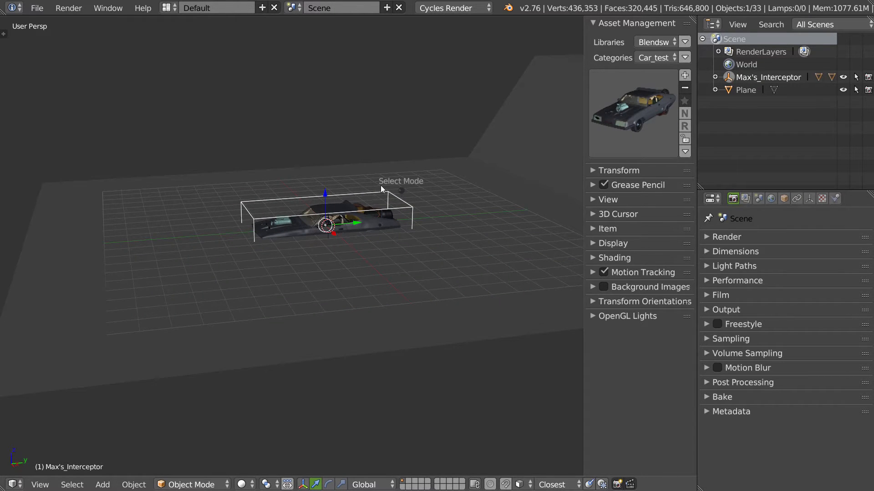
middle_click_drag(349, 228, 326, 187)
scroll(337, 212, "up", 5)
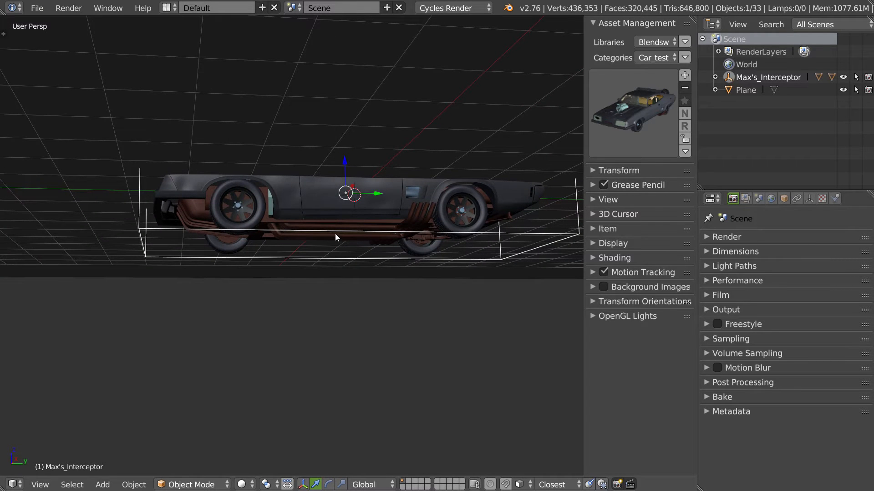
middle_click_drag(328, 195, 347, 209)
scroll(358, 218, "down", 5)
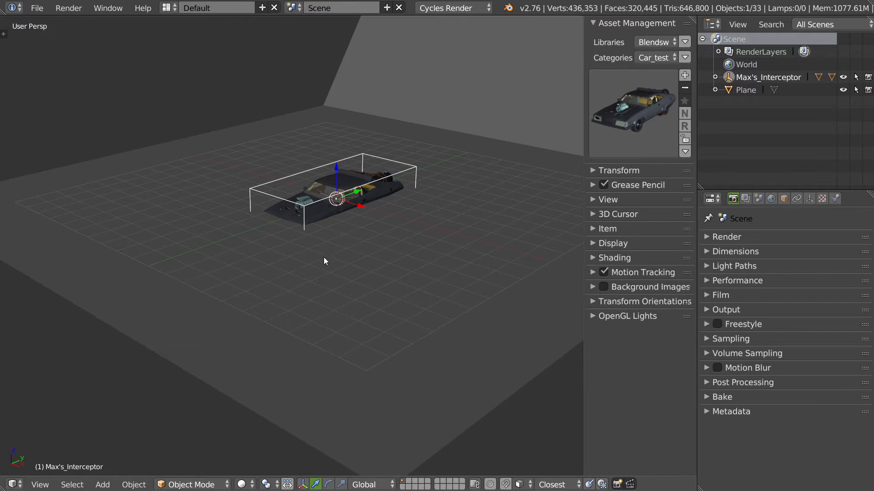
Lift the car above the floor and preview it in Rendered shading, returning to Solid shading.
mouse_move(435, 214)
middle_mouse_down()
mouse_move(344, 211)
mouse_move(337, 138)
mouse_move(327, 165)
mouse_move(425, 175)
mouse_move(364, 179)
mouse_move(365, 197)
mouse_move(317, 231)
middle_mouse_up()
key("z")
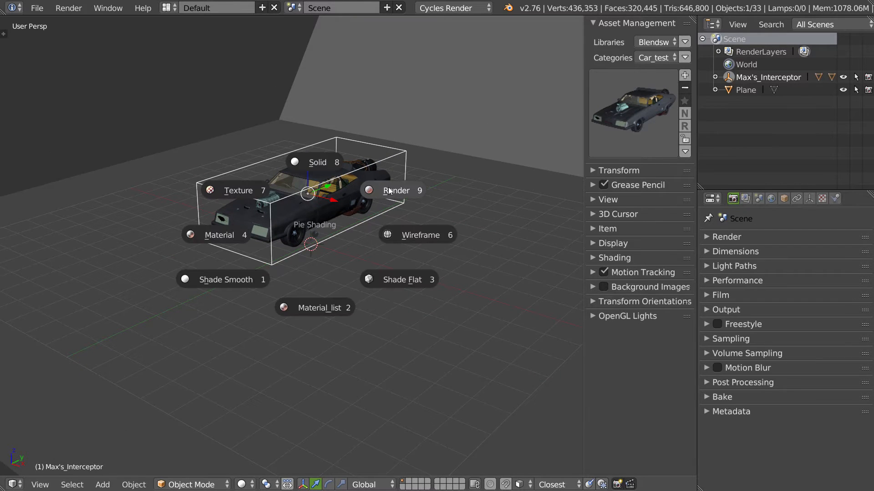
left_click(390, 192)
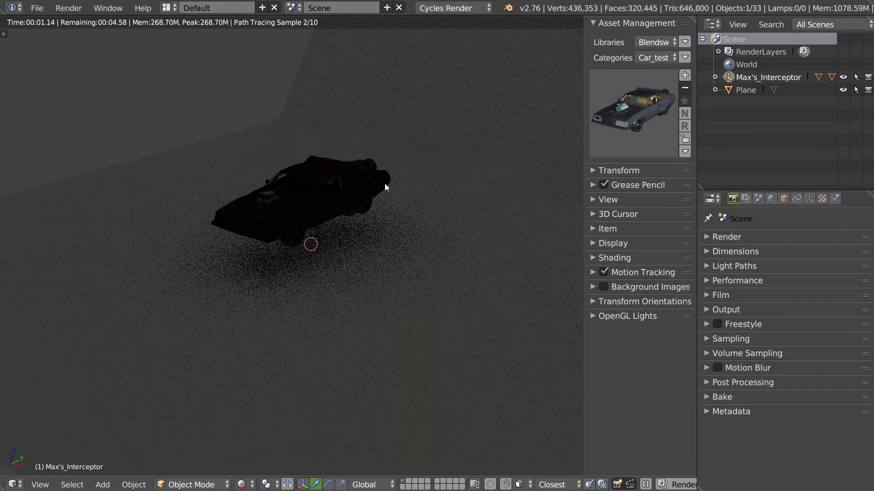
key("z")
left_click(348, 182)
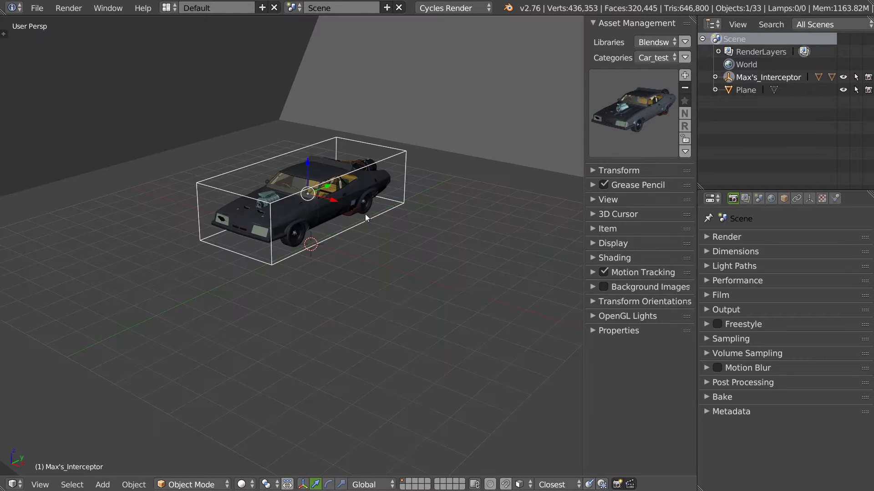
Delete the lifted car with its full hierarchy and import car_5 at the 3D cursor in its place.
scroll(328, 189, "up", 2)
middle_click_drag(310, 210, 354, 236)
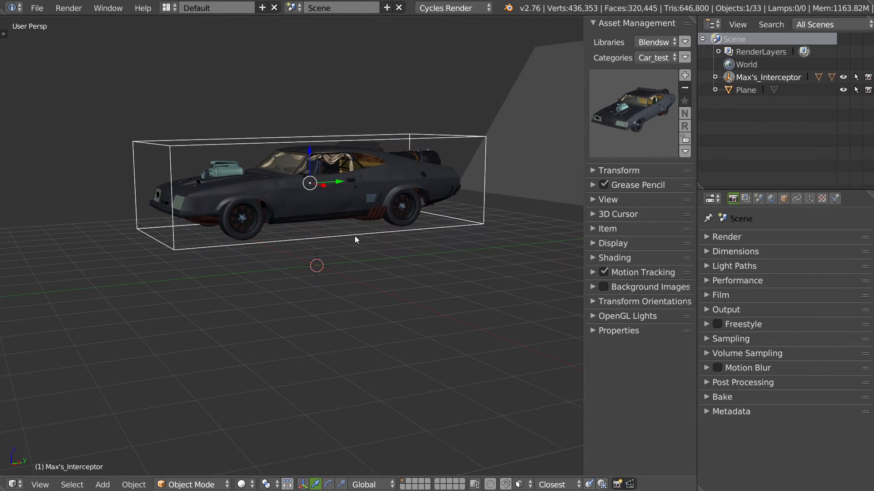
left_click(731, 76, "ctrl")
key("Delete")
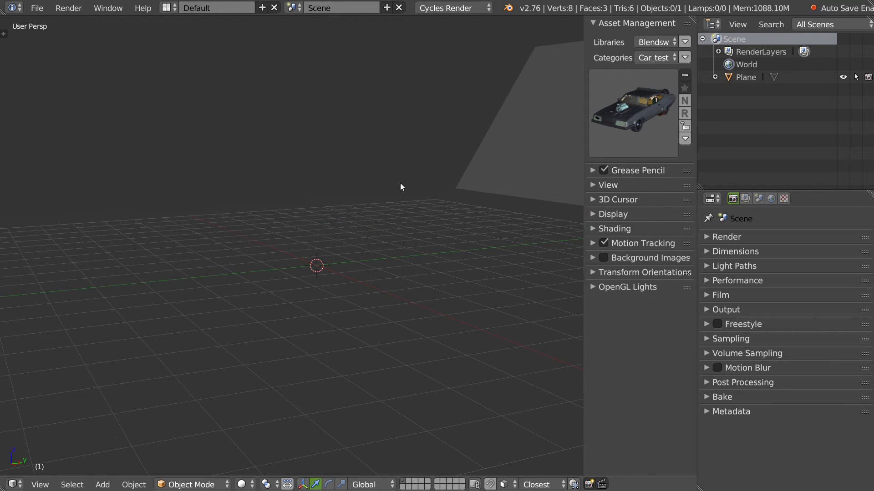
left_click(640, 112)
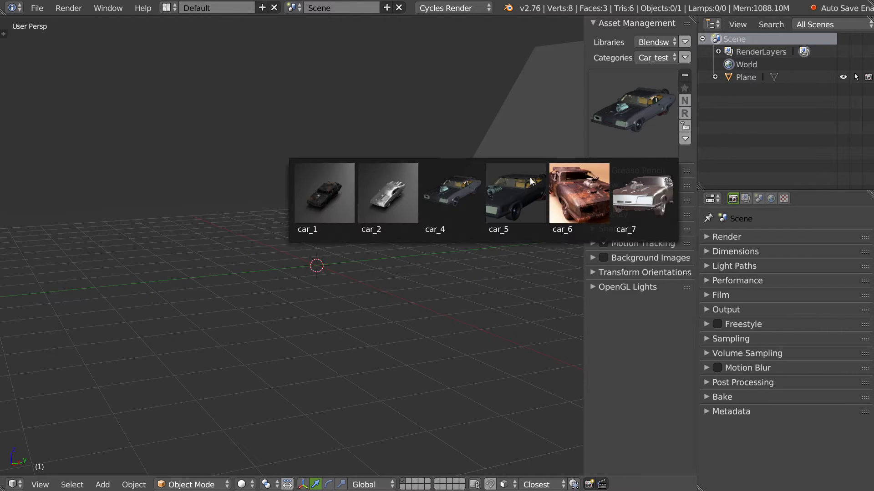
left_click(508, 204)
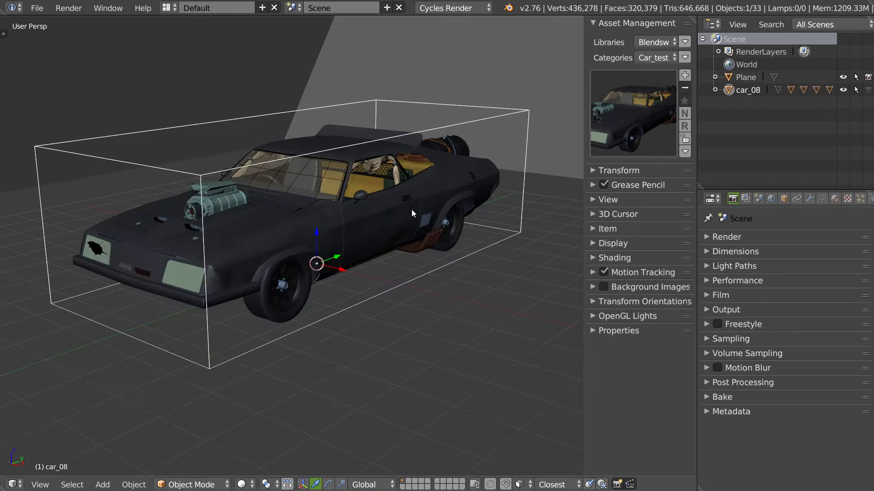
Examine the car's bounding-box parent in Edit Mode and around the car in Object Mode.
middle_click_drag(411, 210, 357, 190)
key("Tab")
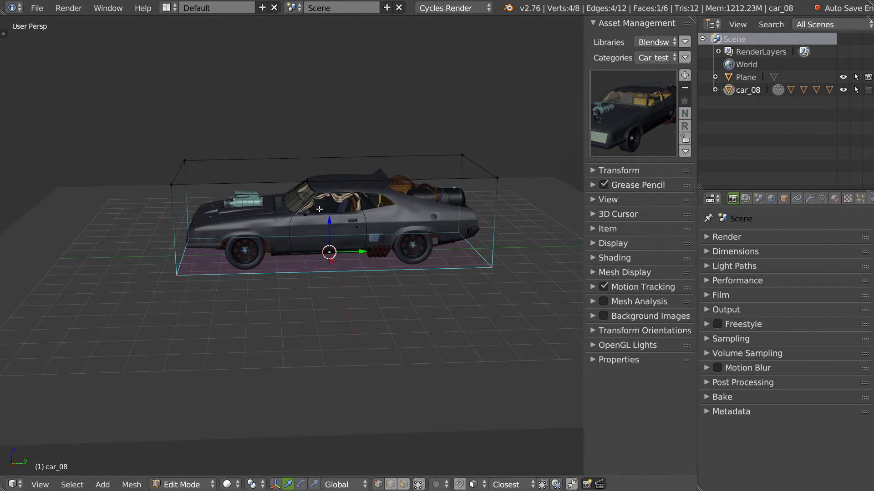
key("Tab")
middle_click_drag(310, 217, 284, 215)
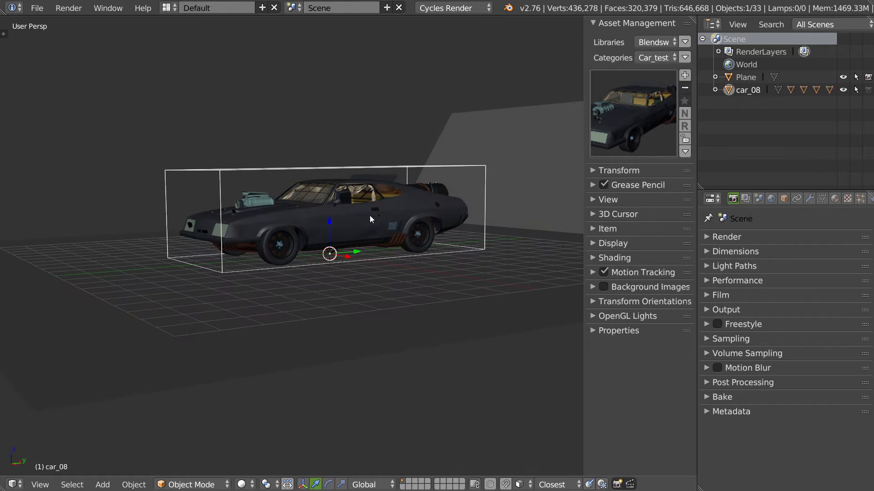
middle_click_drag(180, 209, 337, 214)
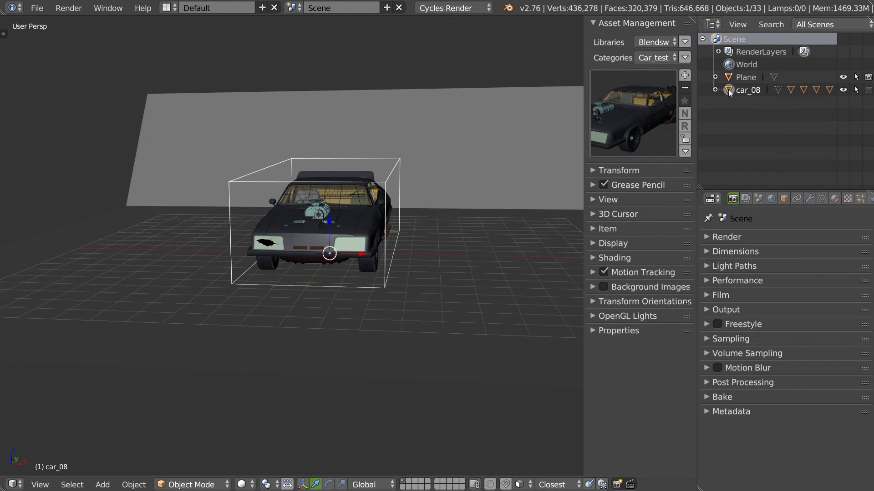
Delete only the car_08 bounding-box parent, keeping the individual car parts in the scene.
key("x")
left_click(378, 196)
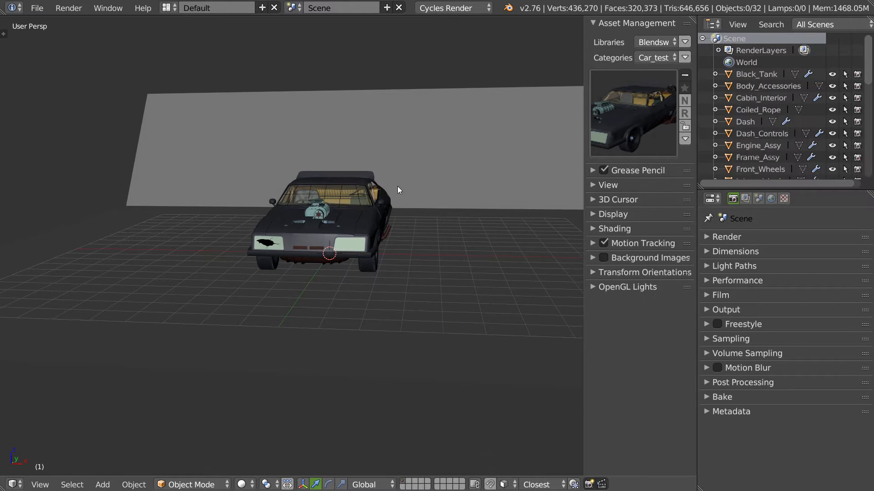
middle_click_drag(397, 187, 408, 145)
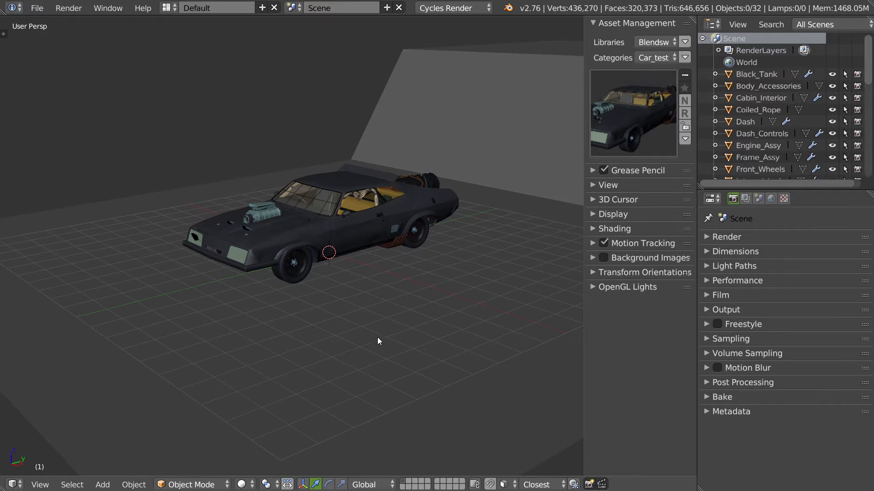
Select all the car parts without the Plane, making Main_Body the active object.
key("a")
right_click(446, 305, "shift")
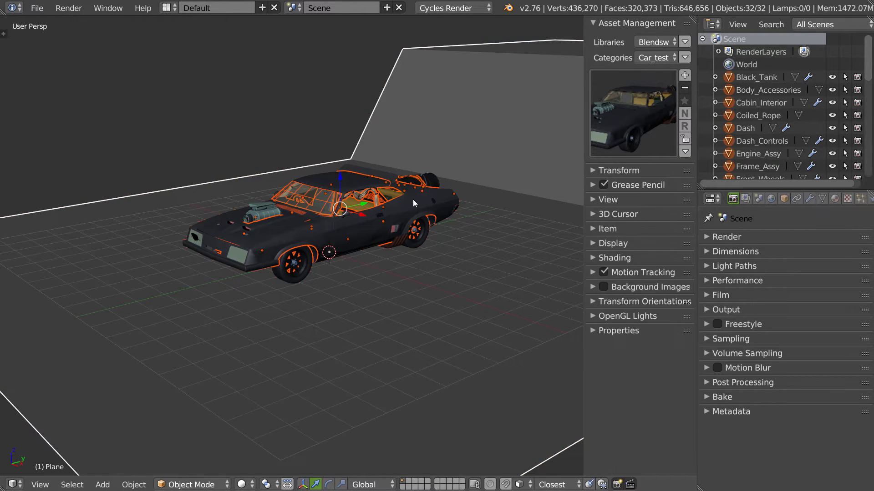
right_click(480, 253, "shift")
right_click(418, 212, "shift")
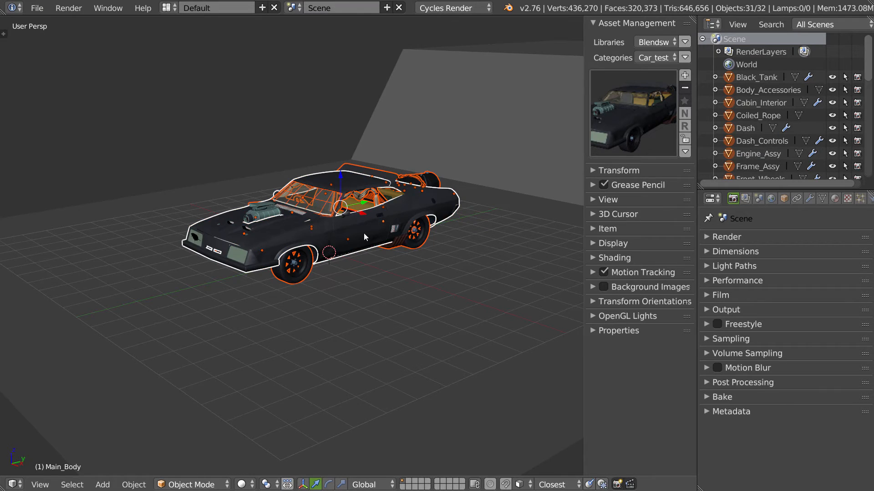
middle_click_drag(364, 233, 403, 223)
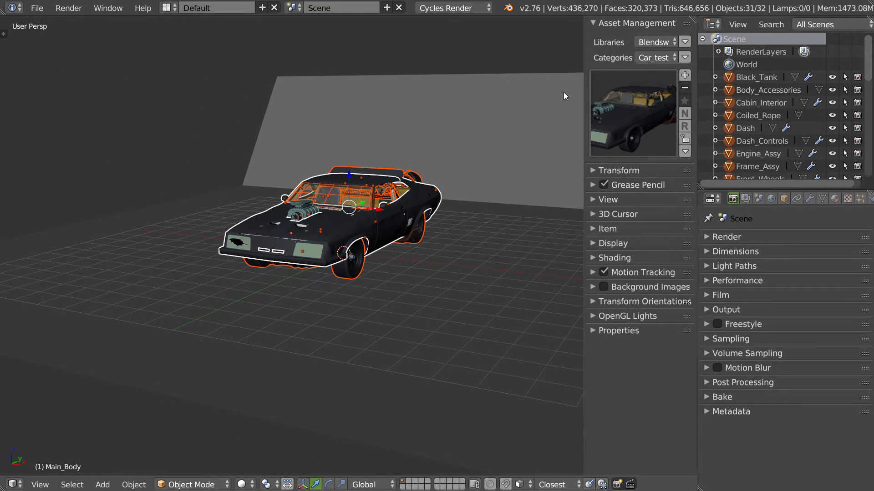
Save the selected car parts to the Car_test category as car_10, with a main parent and an OpenGL thumbnail.
left_click(684, 76)
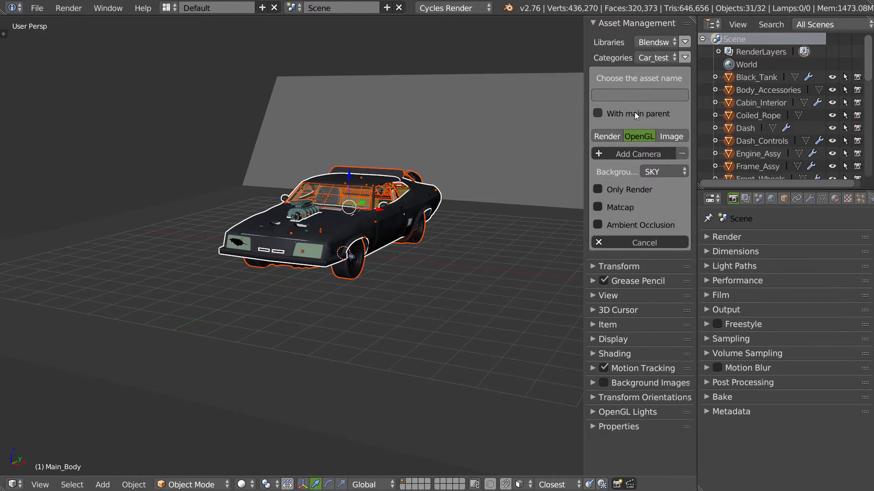
left_click(599, 113)
left_click(605, 94)
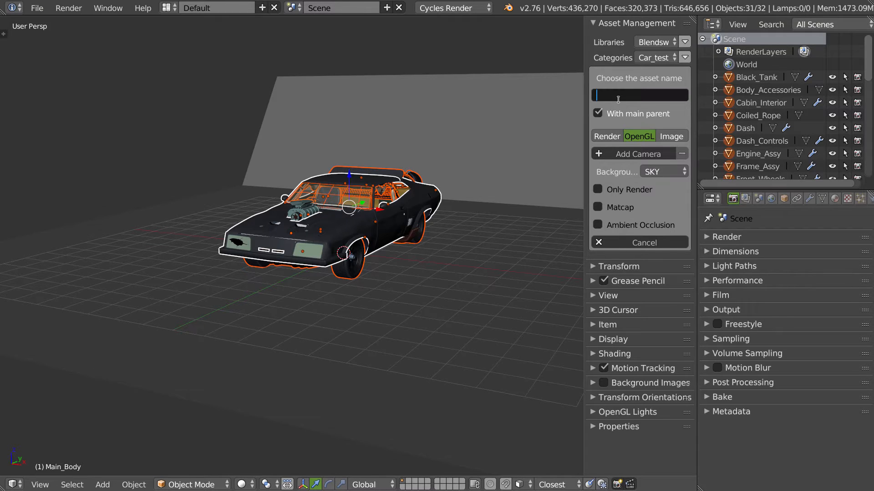
type("car_09")
key("BackSpace")
key("Return")
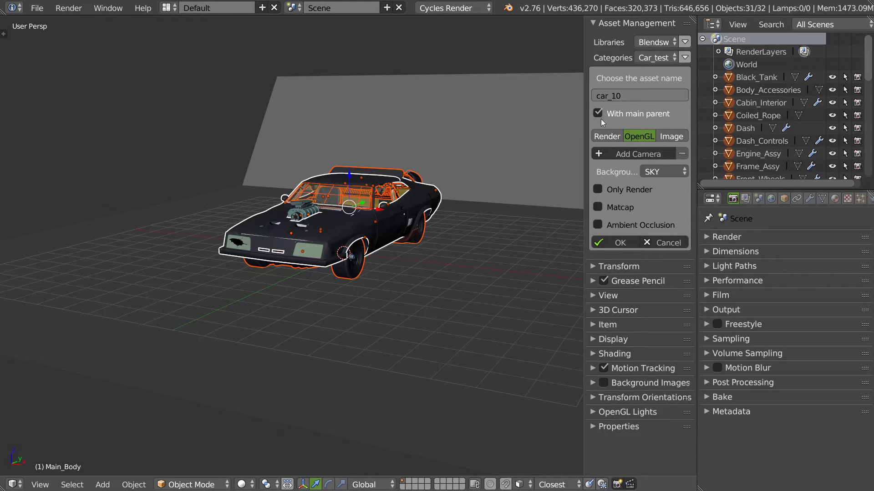
left_click(614, 245)
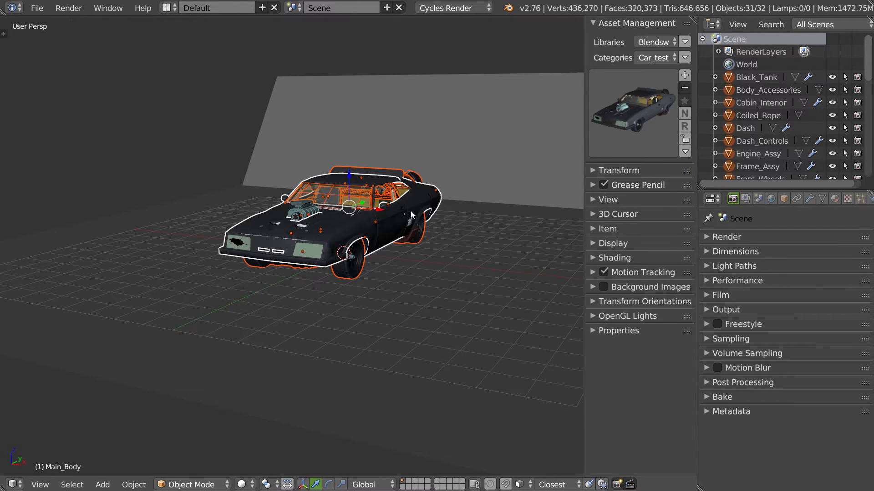
Delete the selected car parts and import the car_10 asset at the 3D cursor.
key("x")
left_click(374, 225)
middle_click_drag(375, 230, 429, 183)
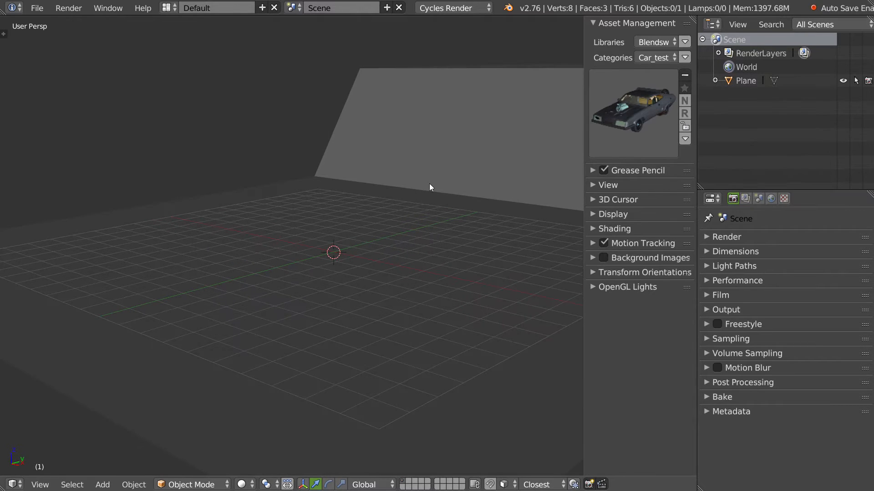
left_click(634, 101)
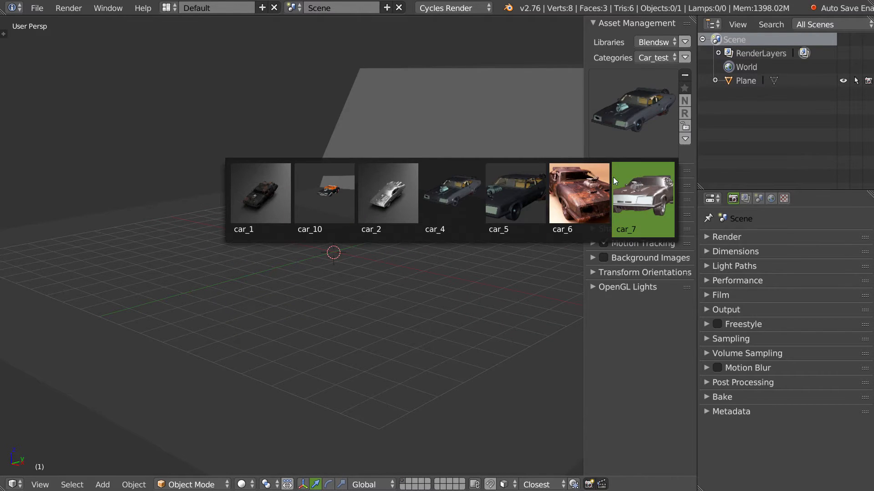
left_click(328, 197)
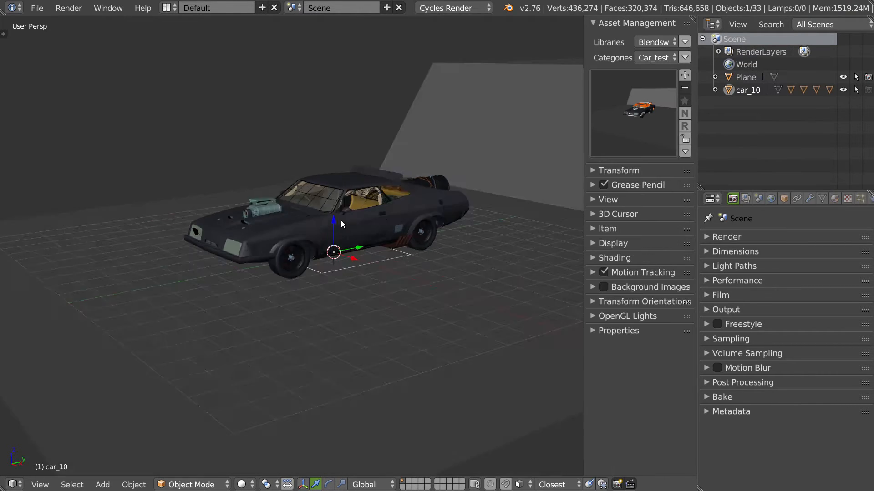
Examine the flat parent outline beneath car_10 and the child parts listed in its outliner hierarchy.
middle_click_drag(340, 220, 323, 217)
scroll(324, 218, "up", 5)
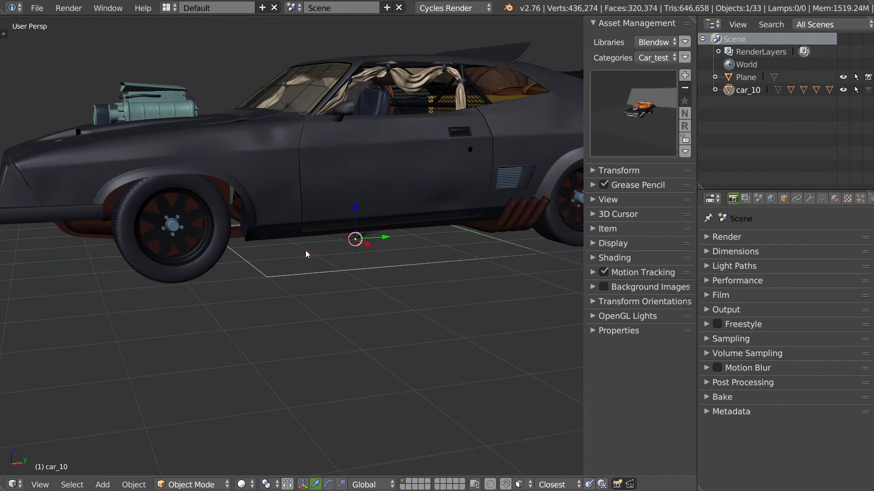
scroll(401, 199, "down", 3)
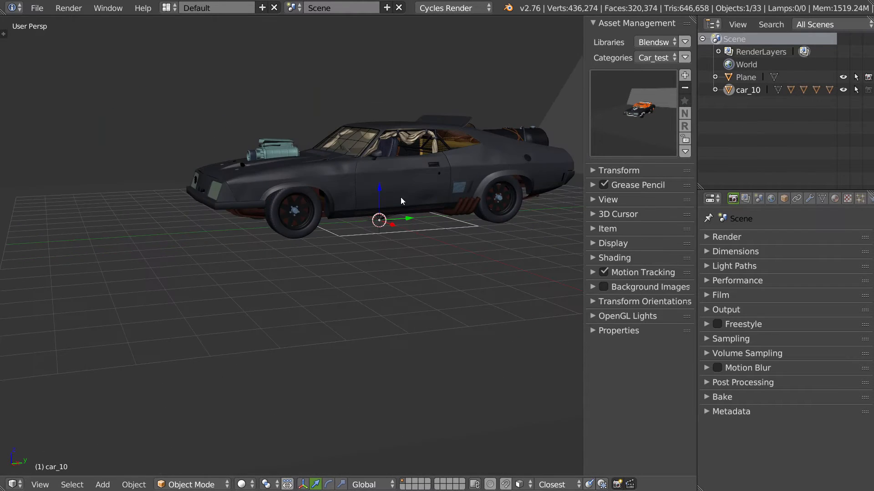
middle_click_drag(424, 157, 439, 159)
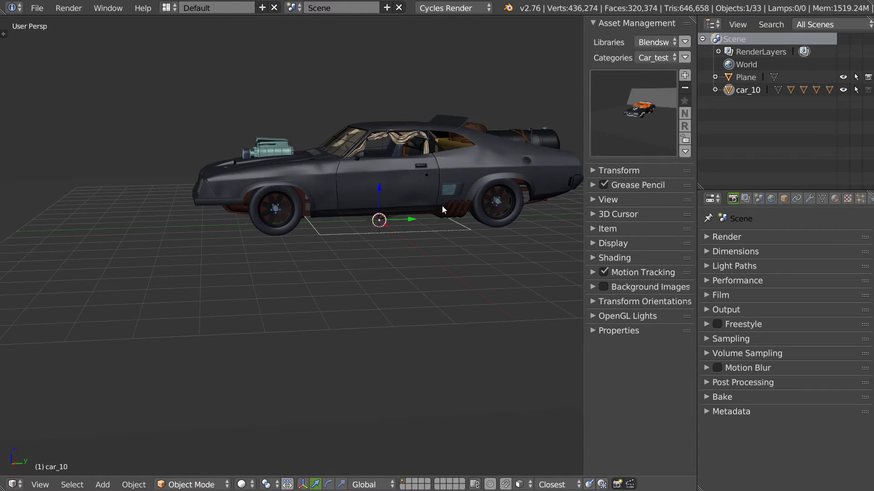
left_click(715, 92)
scroll(757, 139, "down", 5)
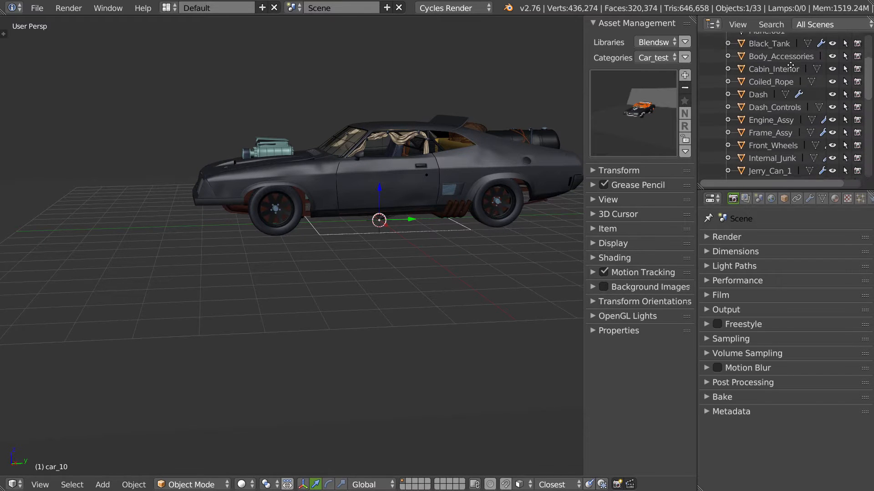
scroll(711, 80, "up", 4)
left_click(715, 83)
Move car_10 by its parent from the floor up over the sloped surface.
middle_click_drag(360, 160, 359, 220)
scroll(405, 207, "down", 4)
key("g")
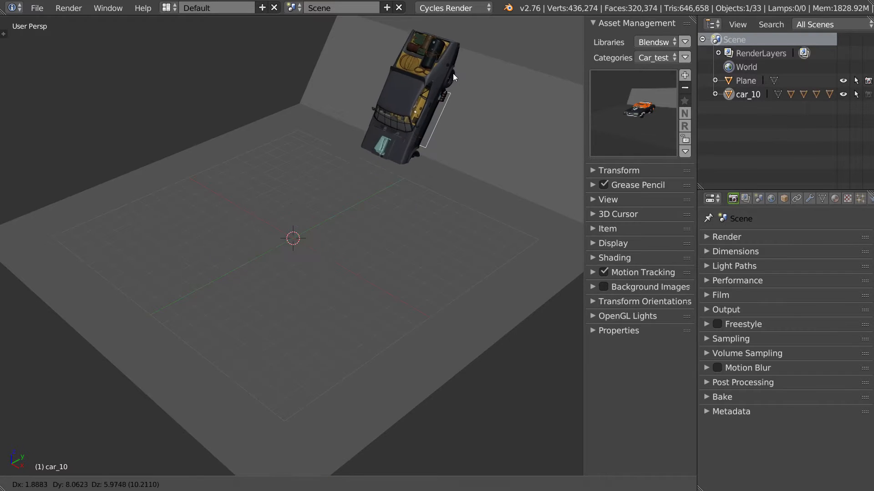
left_click(544, 21)
Move car_10 back onto the flat floor, near the 3D cursor.
middle_click_drag(527, 83, 405, 142, "shift")
scroll(432, 148, "down", 4)
key("g")
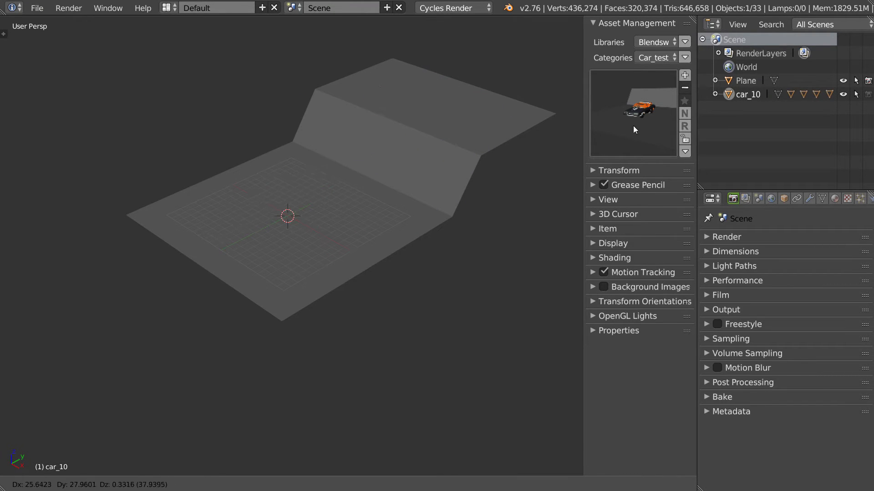
left_click(261, 217)
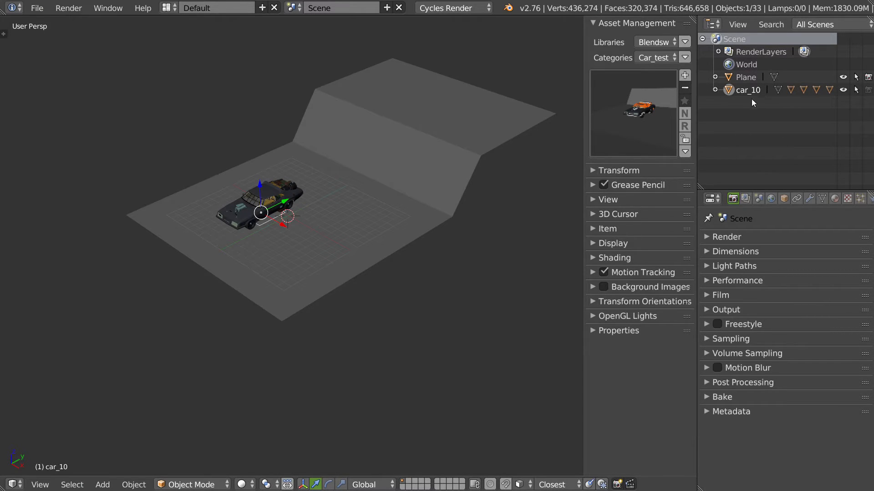
Toggle car_10's viewport visibility off and on, and its renderability on and off.
left_click(843, 90)
left_click(843, 89)
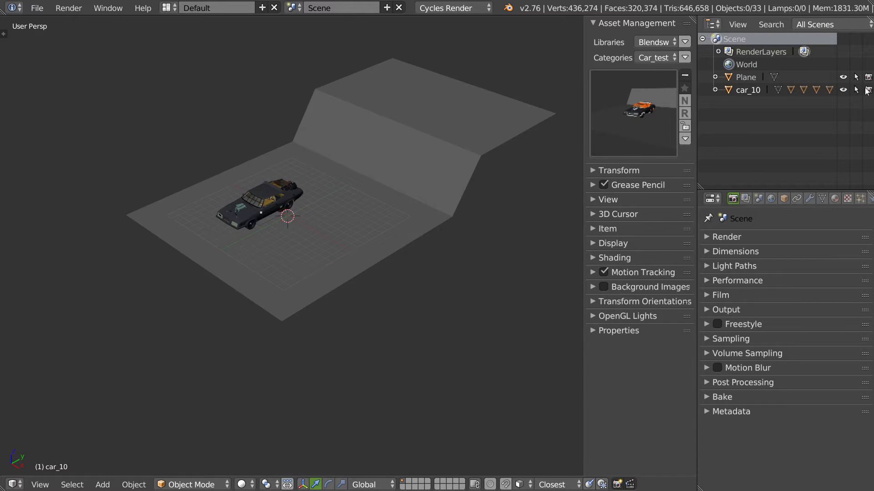
left_click(868, 92)
left_click(868, 92)
Select car_10 by its parent outline and move it slightly across the floor.
middle_click_drag(244, 262, 251, 249)
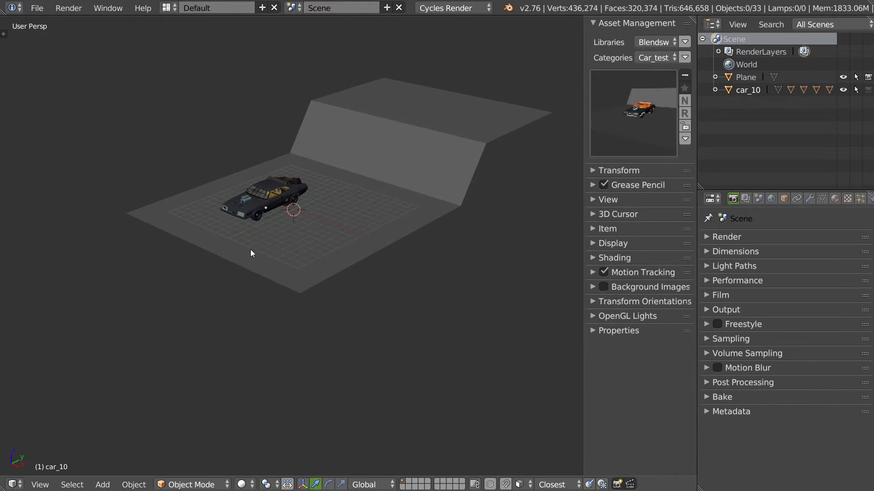
scroll(250, 249, "up", 4)
right_click(289, 167)
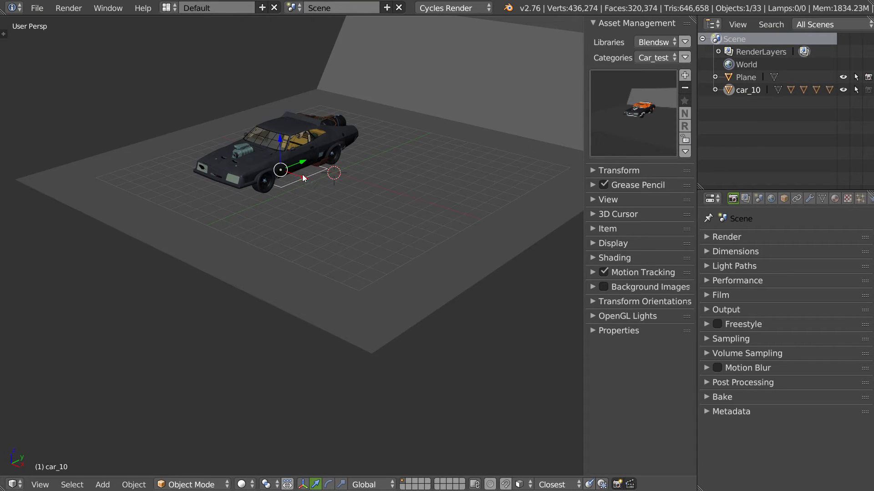
key("g")
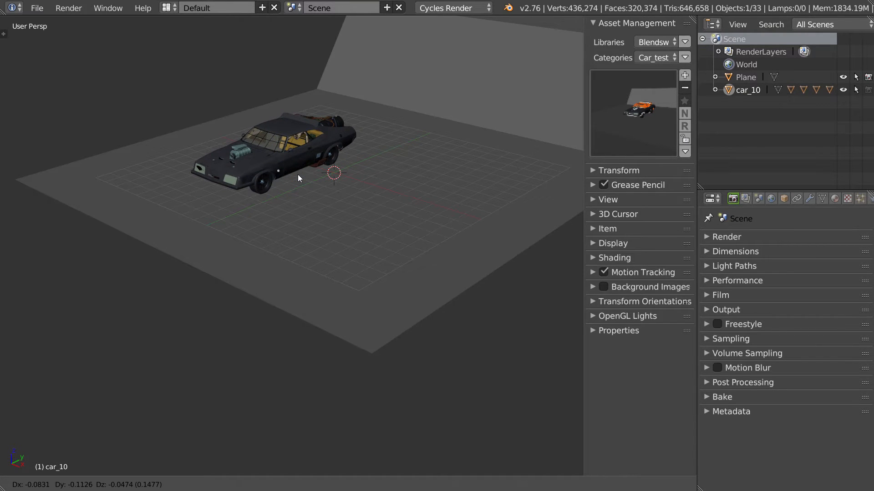
left_click(297, 174)
Examine the parent outline under the car up close and check car_10's hierarchy in the outliner.
scroll(324, 191, "up", 4)
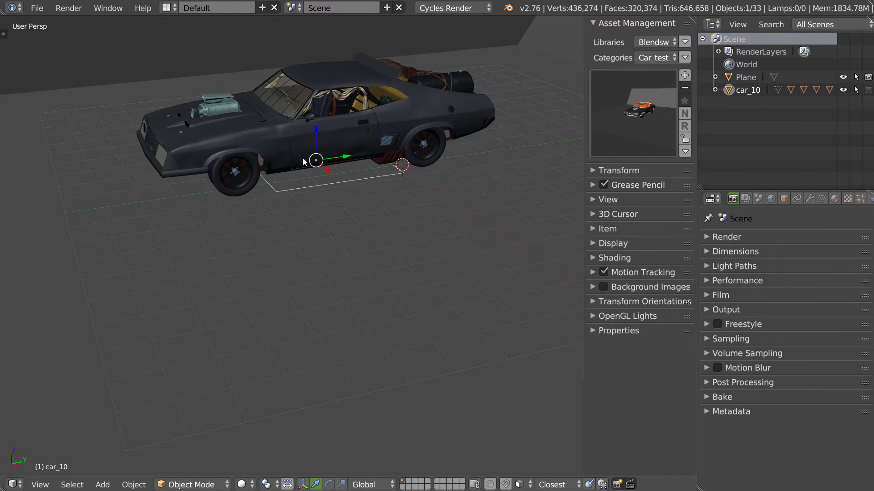
middle_click_drag(303, 161, 285, 183)
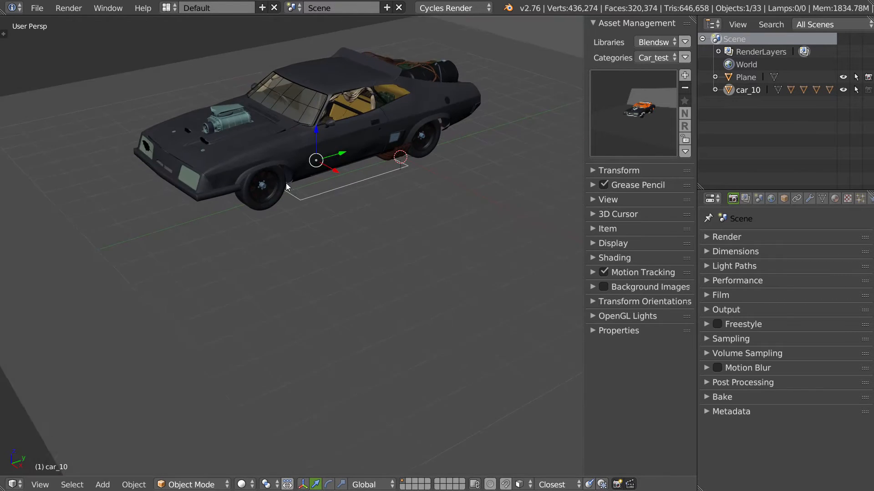
left_click(715, 90)
left_click(709, 91)
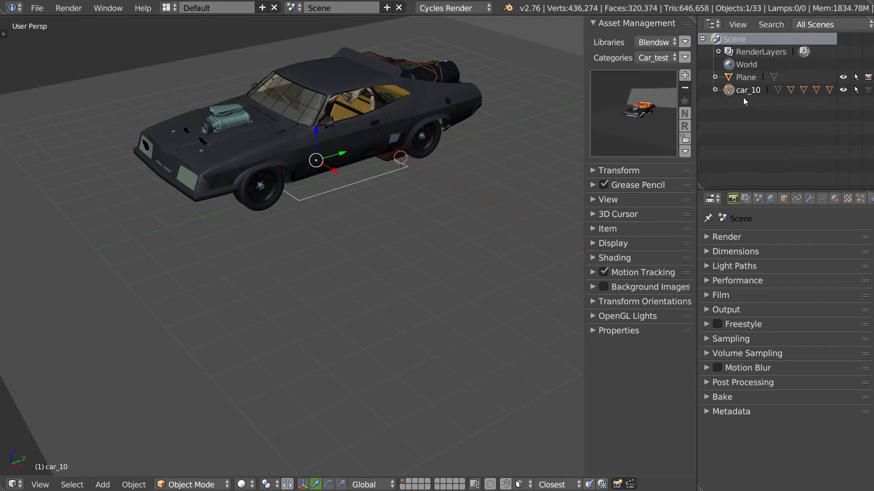
left_click(646, 131)
middle_click_drag(564, 110, 410, 162)
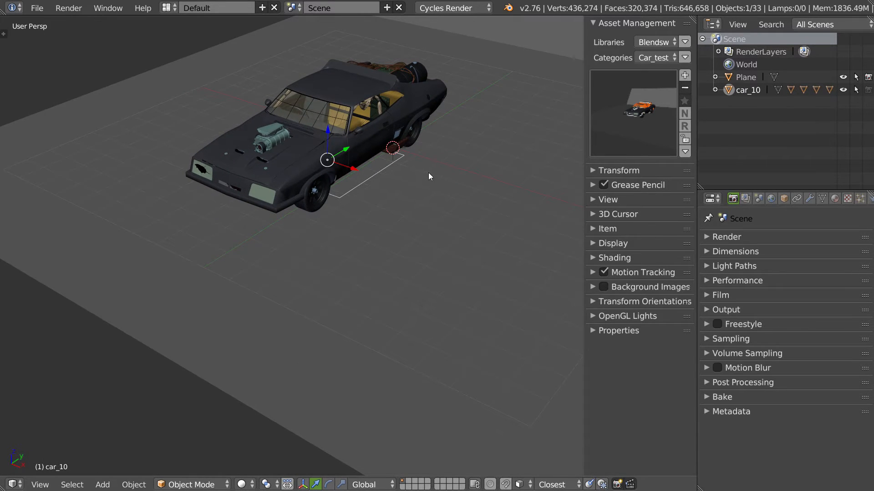
Delete only the car_10 parent object, leaving the car's parts in place.
mouse_move(428, 173)
middle_mouse_down()
mouse_move(381, 162)
mouse_move(430, 171)
middle_mouse_up()
key("x")
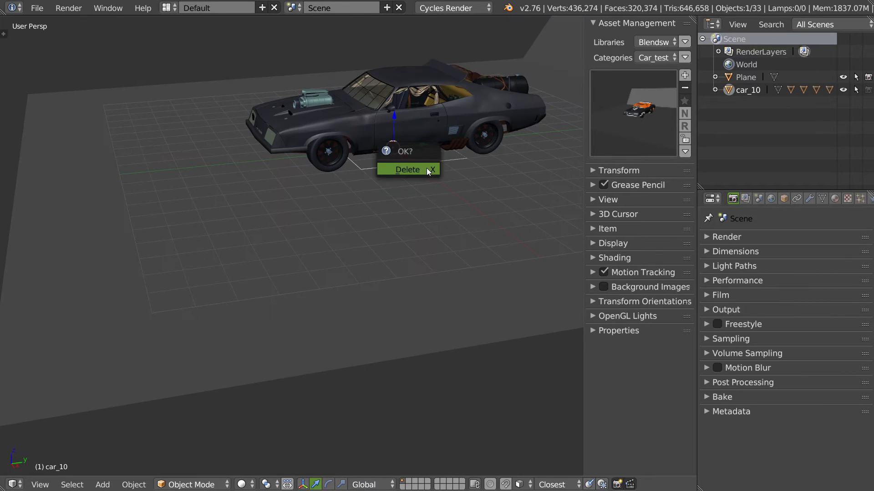
left_click(428, 170)
Review the unparented car parts in the outliner and select the car's Main_Body in the viewport.
scroll(759, 128, "down", 10)
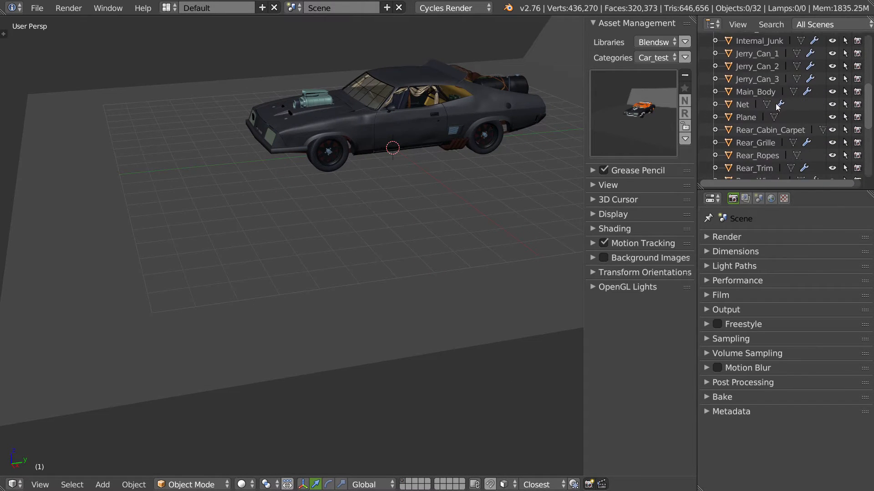
scroll(759, 128, "up", 10)
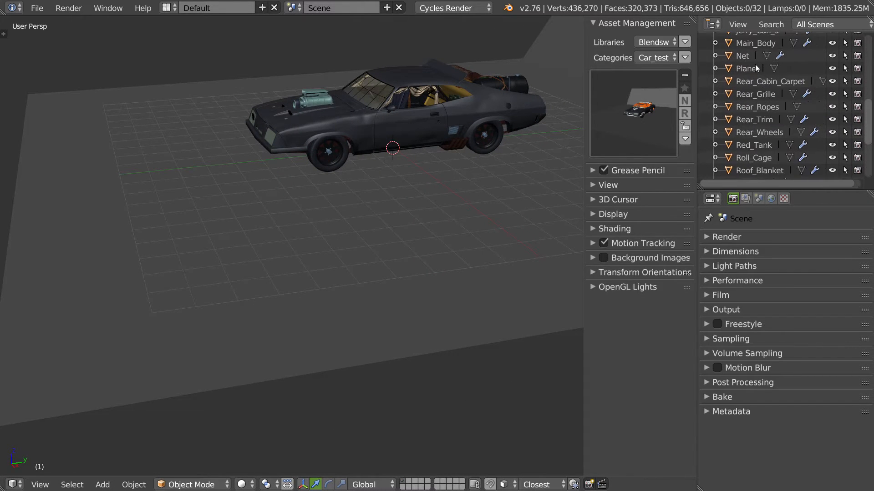
scroll(758, 136, "up", 4)
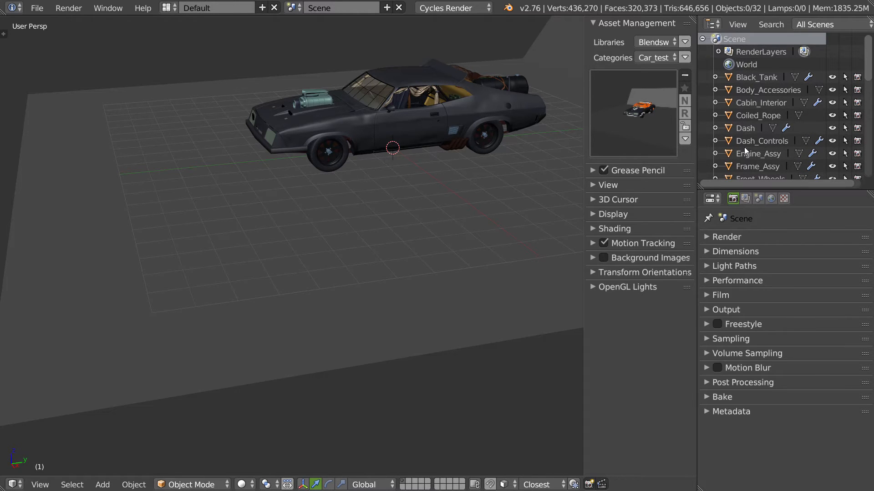
right_click(490, 108)
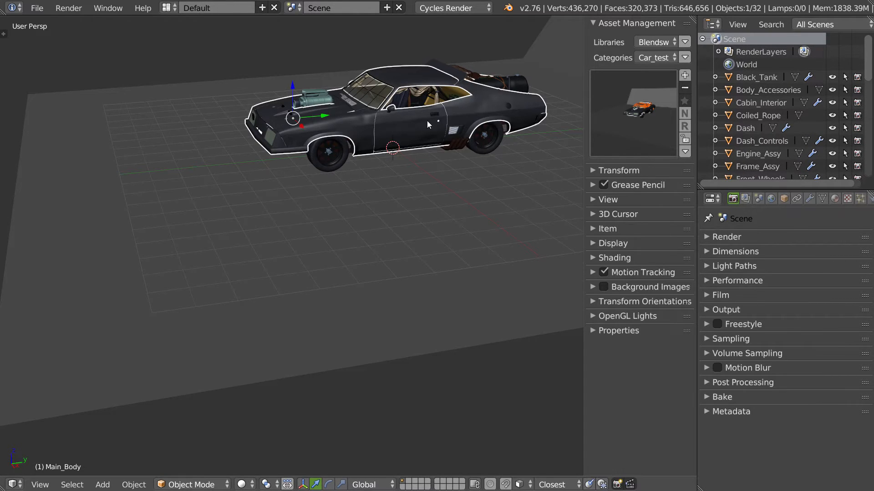
Select all the car's objects, leaving the floor Plane out of the selection.
mouse_move(427, 121)
middle_mouse_down()
mouse_move(447, 116)
mouse_move(370, 142)
middle_mouse_up()
left_click_drag(153, 227, 136, 222, "ctrl")
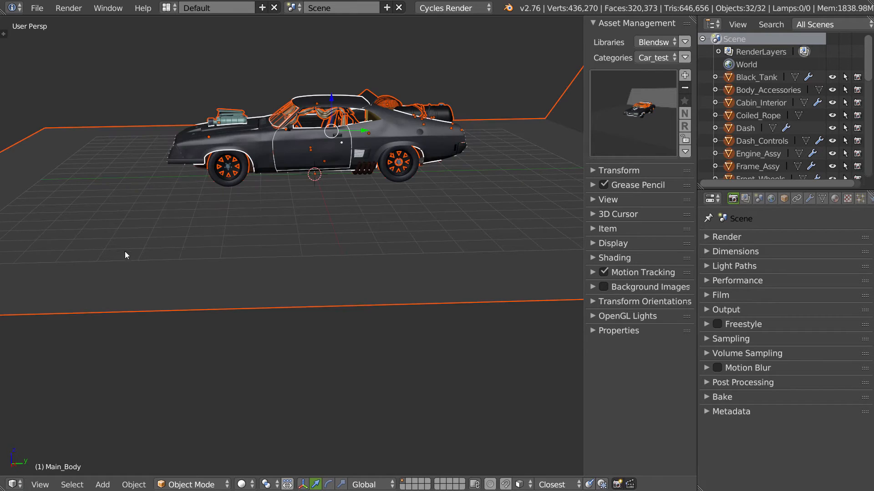
right_click(126, 255, "shift")
middle_click_drag(187, 207, 217, 231)
right_click(217, 283, "shift")
middle_click_drag(259, 187, 333, 202)
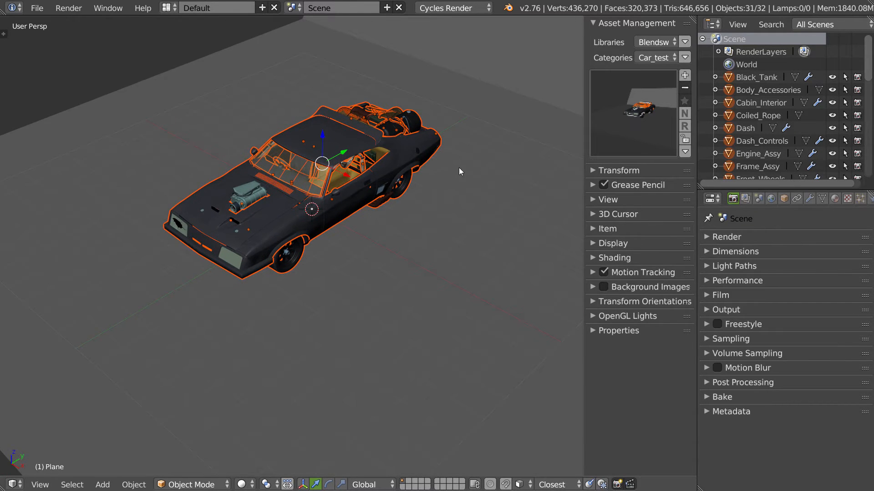
middle_click_drag(459, 167, 334, 200)
scroll(338, 201, "up", 3)
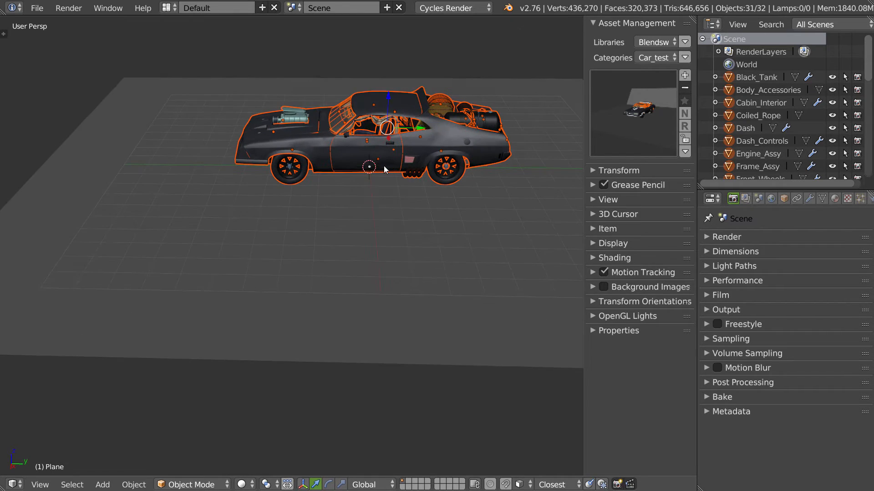
middle_click_drag(384, 166, 403, 192)
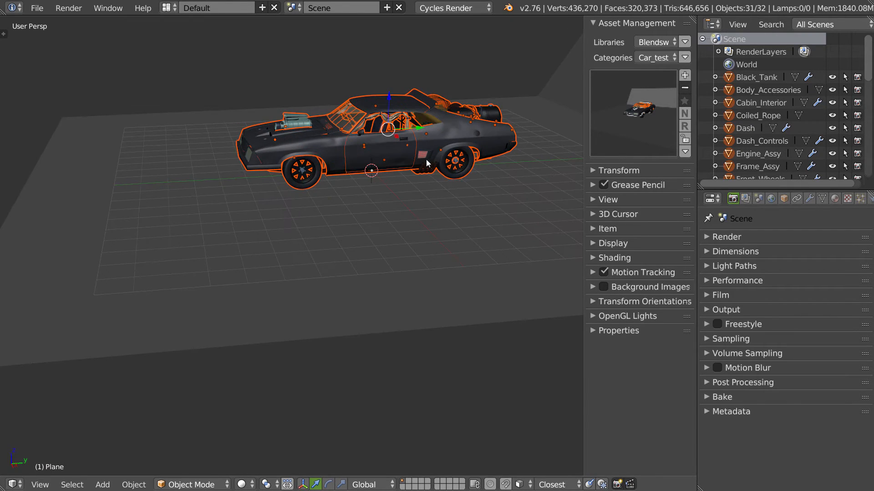
Try scaling the selected unparented car parts and rotating them together about the Z axis.
key("s")
right_click(459, 170)
middle_click_drag(459, 171, 476, 175)
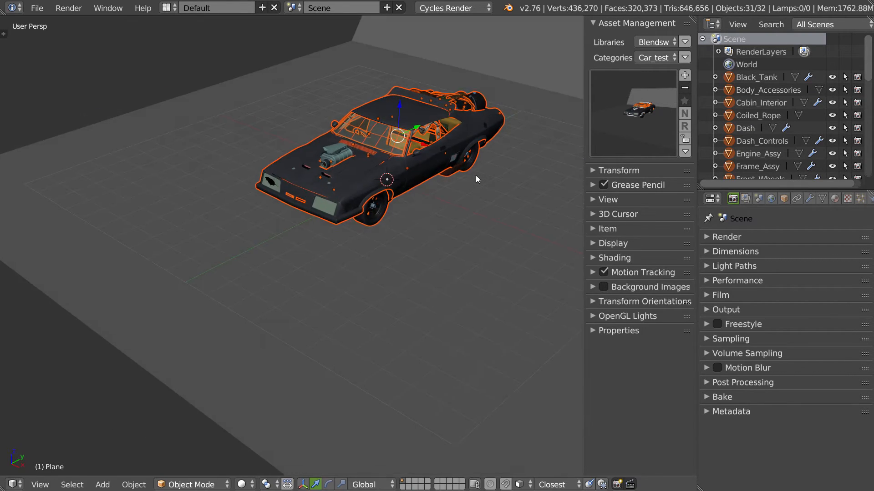
key("r")
key("z")
left_click(372, 139)
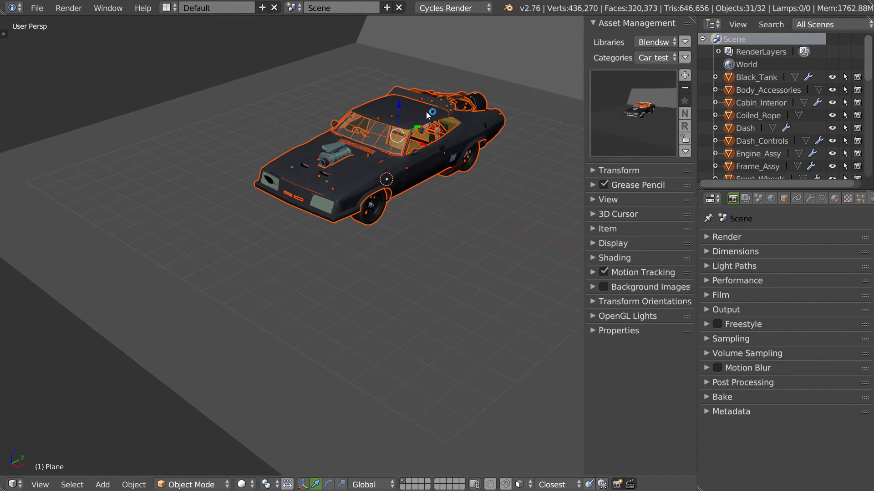
Add a cube parent to the selected car parts using the add-on's asset setup tools.
middle_click_drag(377, 144, 430, 132)
scroll(430, 132, "up", 5)
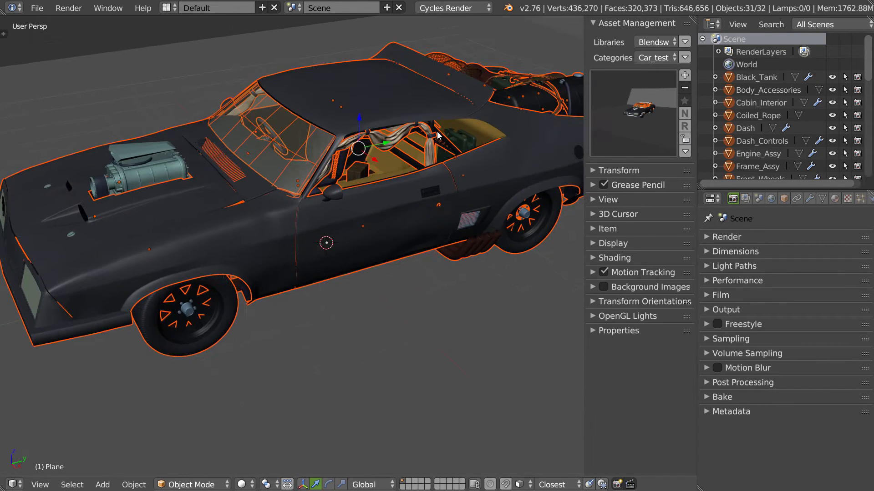
middle_click_drag(419, 174, 423, 154)
scroll(480, 126, "down", 4)
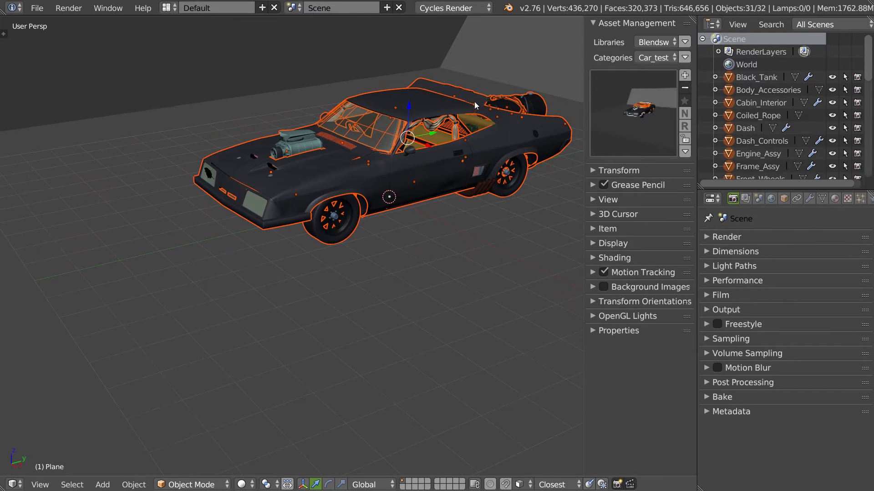
scroll(473, 132, "down", 2)
middle_click_drag(458, 127, 419, 161)
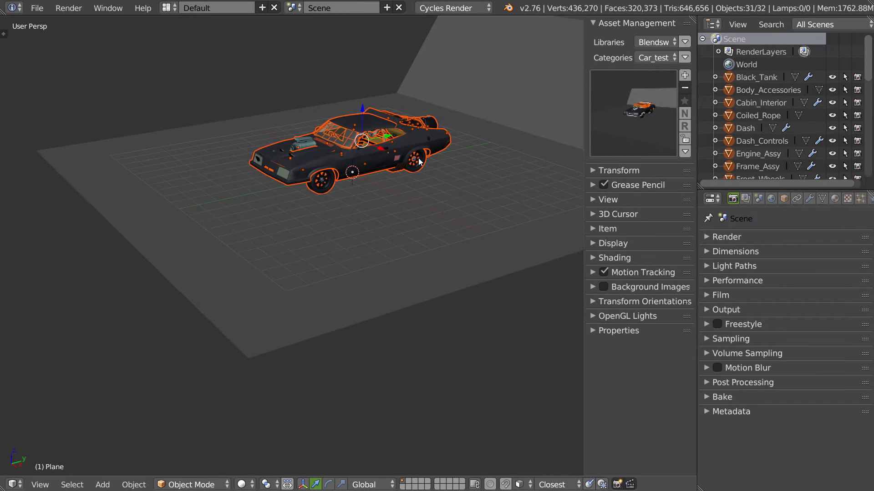
left_click(685, 152)
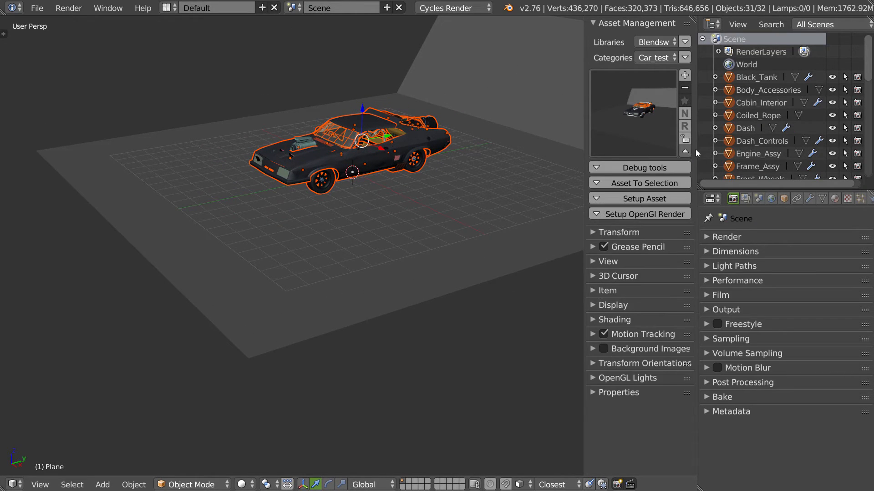
left_click(635, 199)
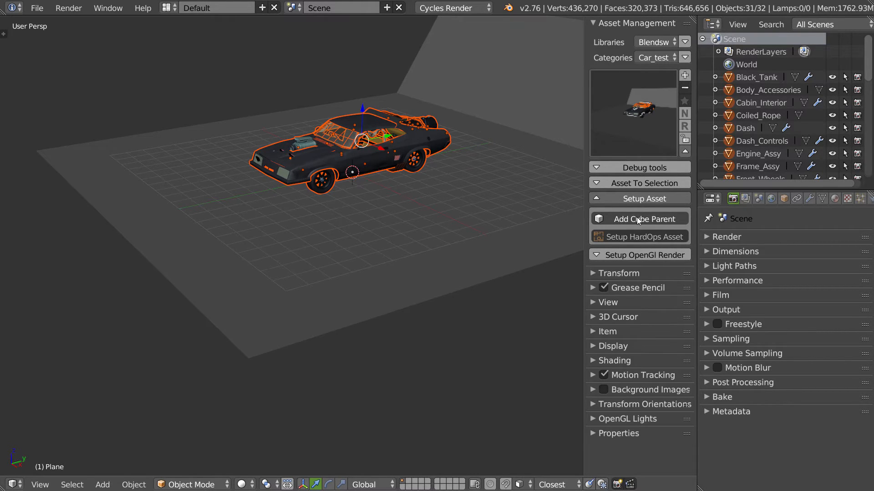
left_click(631, 219)
middle_click_drag(432, 170, 383, 167)
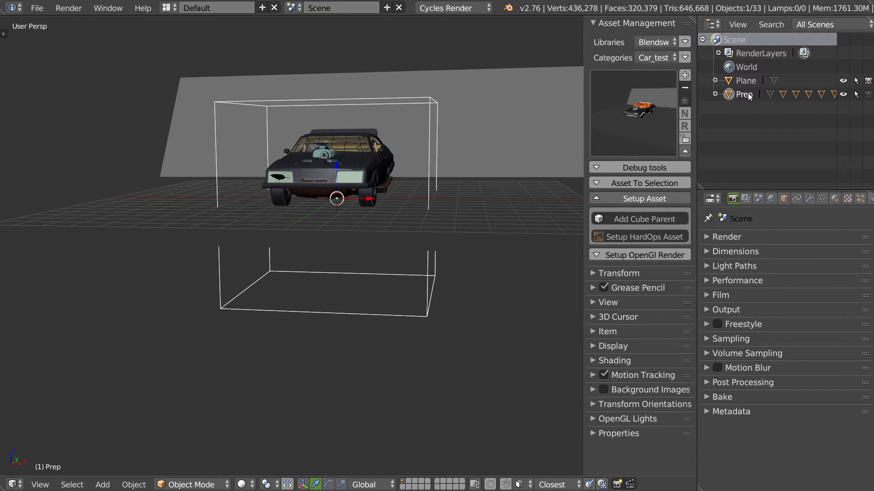
Rename the Prep cube parent to car_11 in the outliner.
double_click(745, 94)
type("c")
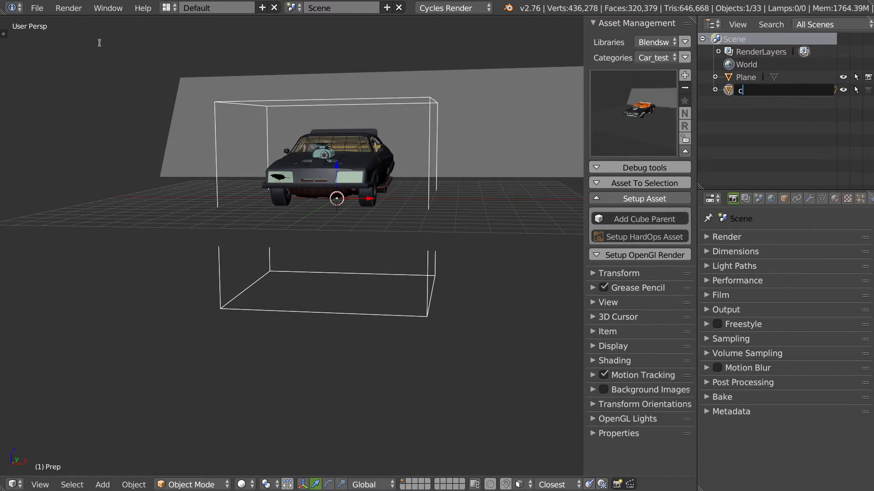
type("ar_11")
key("Return")
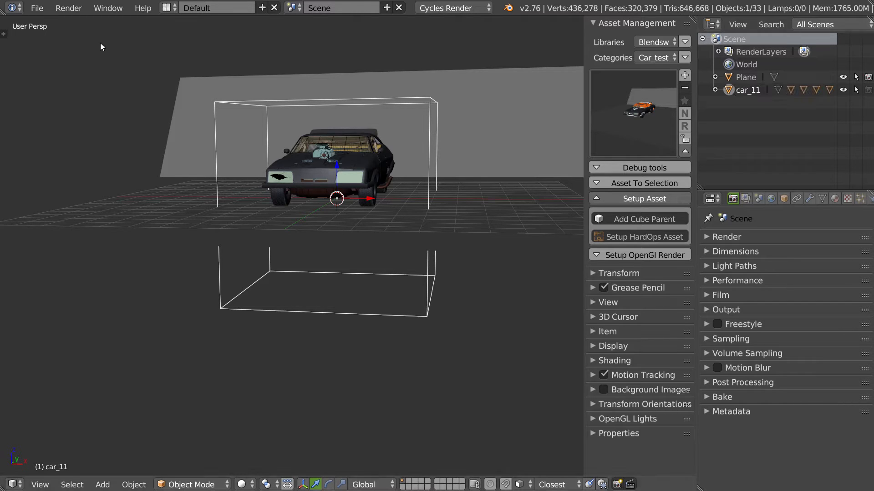
Edit the car_11 box mesh and scale it along Y in right view to span the car's length.
middle_click_drag(374, 191, 385, 195)
key("Tab")
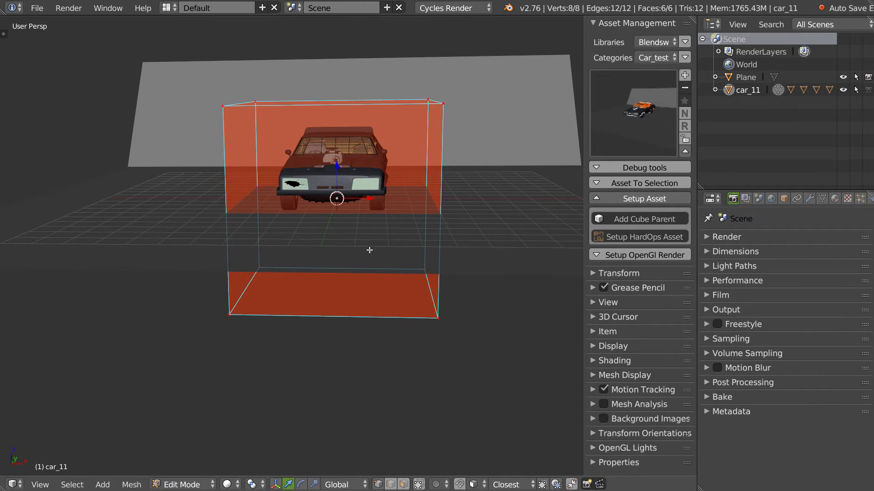
key("KP_3")
middle_click_drag(216, 217, 317, 240, "shift")
key("s")
key("y")
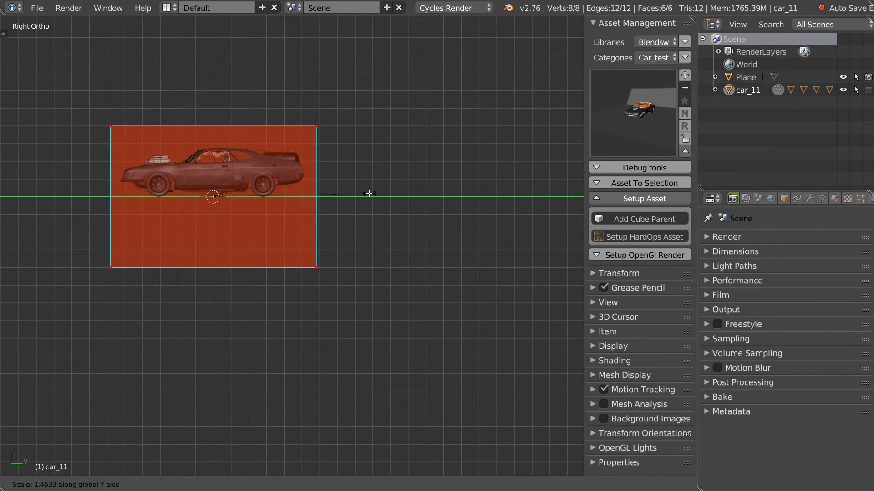
left_click(360, 196)
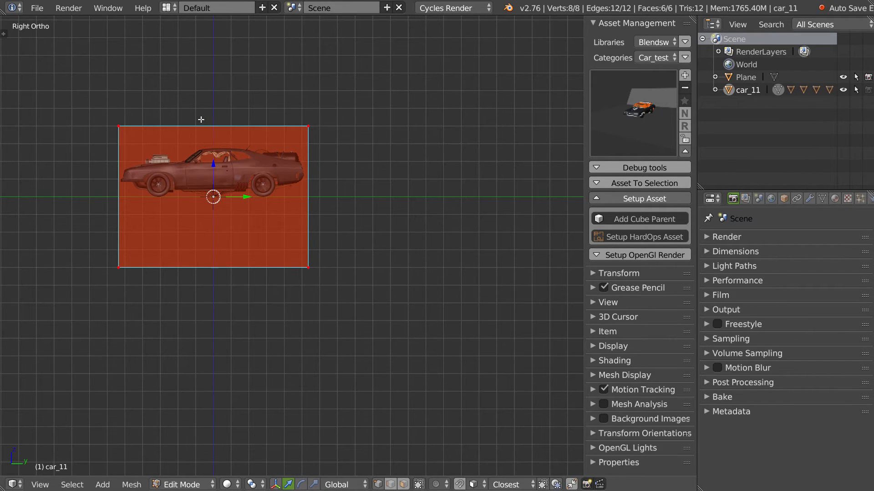
Lower the box's top face to just above the car's roof and raise its bottom face to ground level under the wheels.
key("Tab")
right_click(229, 128)
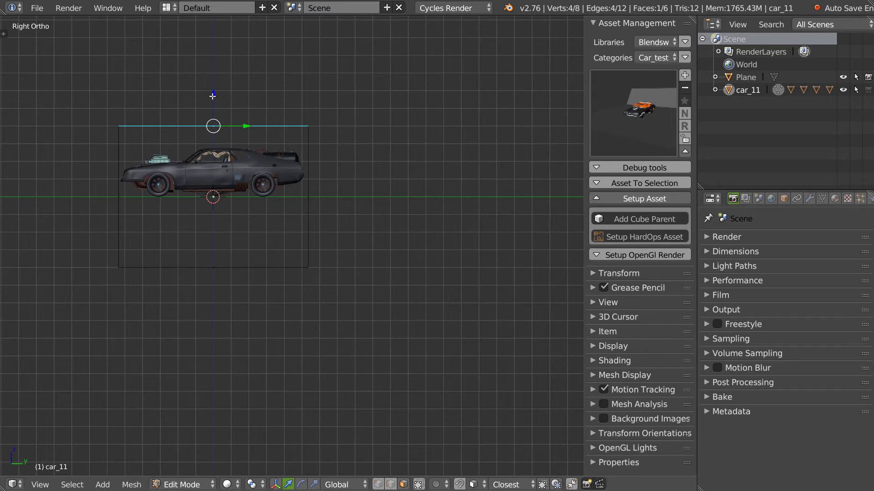
left_click_drag(213, 96, 212, 114)
right_click(216, 258)
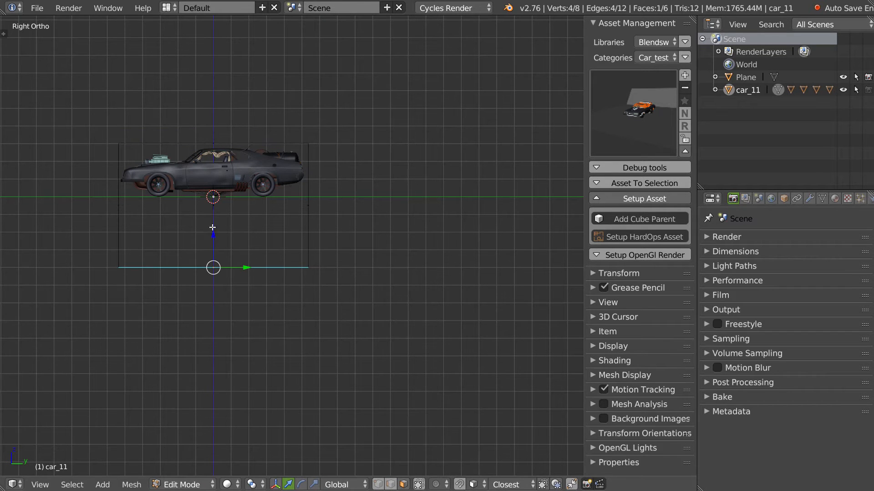
left_click_drag(212, 228, 213, 165)
scroll(212, 165, "up", 8)
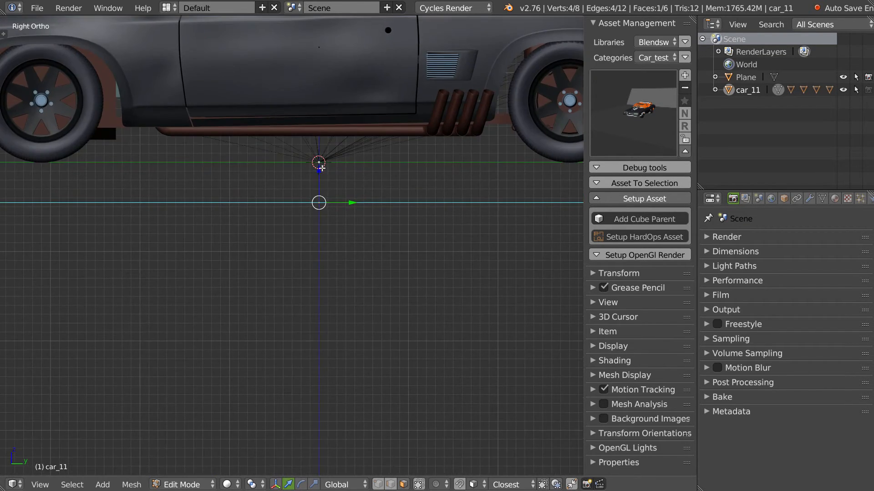
middle_click_drag(322, 169, 435, 182, "shift")
left_click_drag(445, 169, 445, 136)
middle_click_drag(364, 164, 398, 228)
scroll(386, 182, "down", 7)
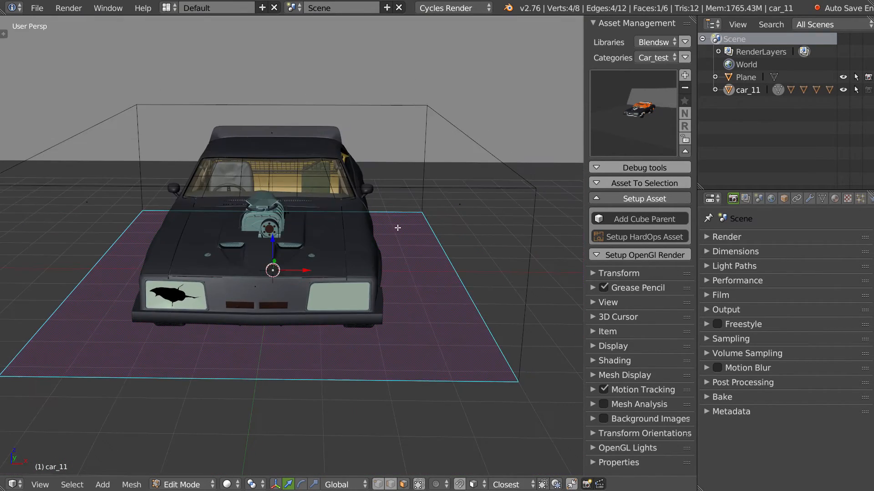
Select the whole box mesh and scale it along X in front view to fit the car's width.
key("a")
key("a")
scroll(405, 227, "down", 5)
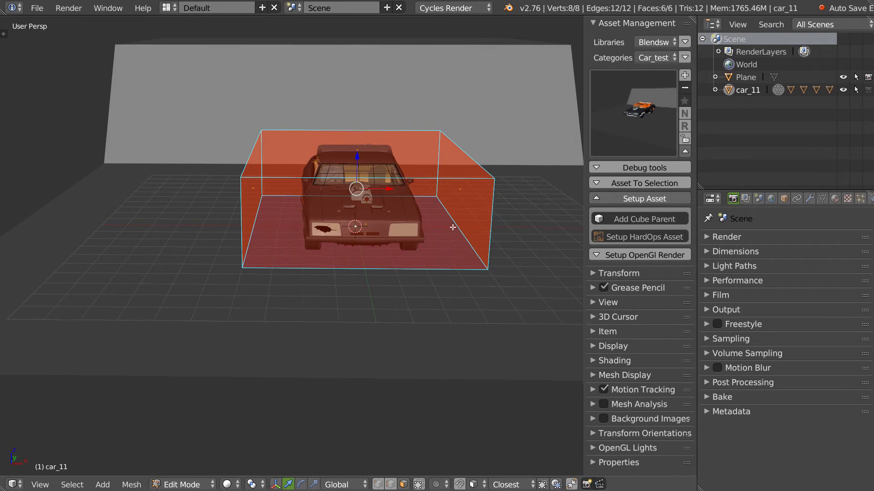
key("KP_1")
key("s")
key("x")
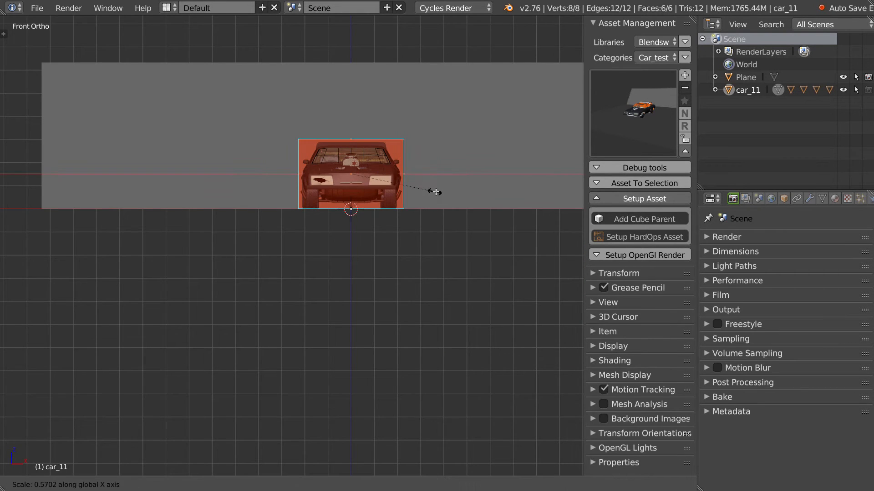
left_click(403, 191)
middle_click_drag(402, 191, 384, 162)
Select the box's bottom face and set the car_11 origin to that selection.
middle_click_drag(365, 181, 384, 207)
scroll(351, 177, "up", 2)
key("Tab")
left_click(353, 208)
right_click(360, 221)
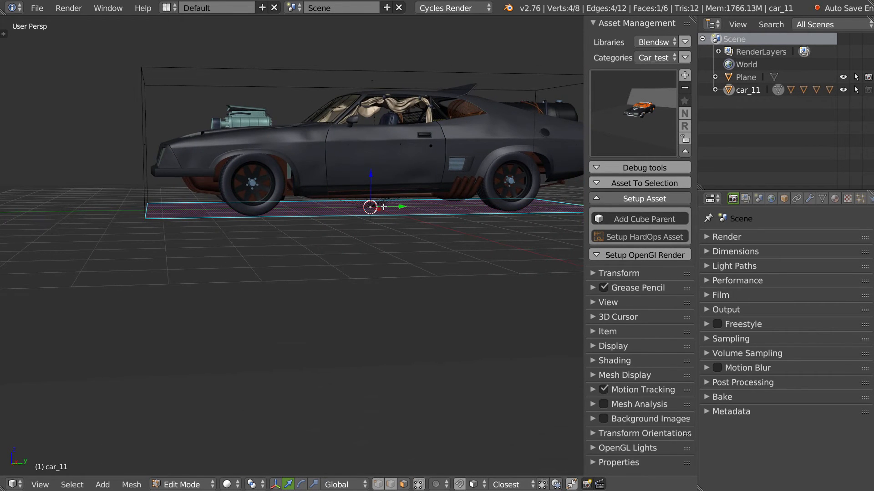
key("shift+s")
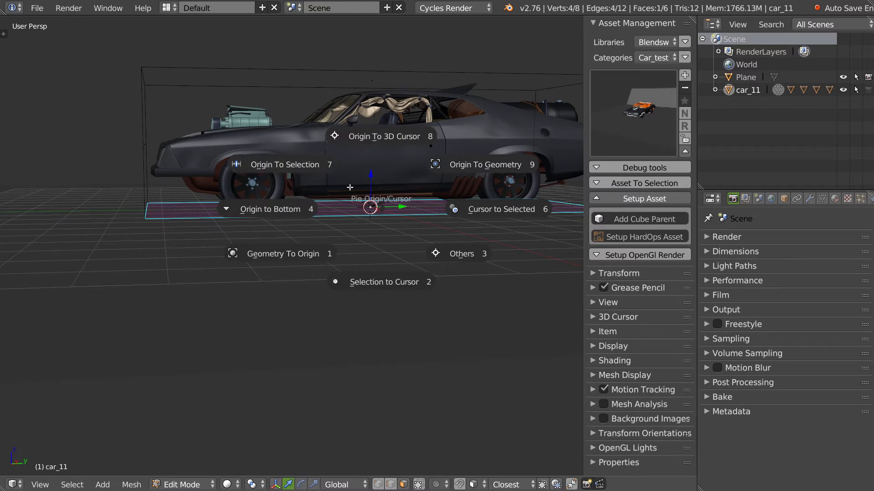
left_click(284, 162)
middle_click_drag(330, 180, 355, 188)
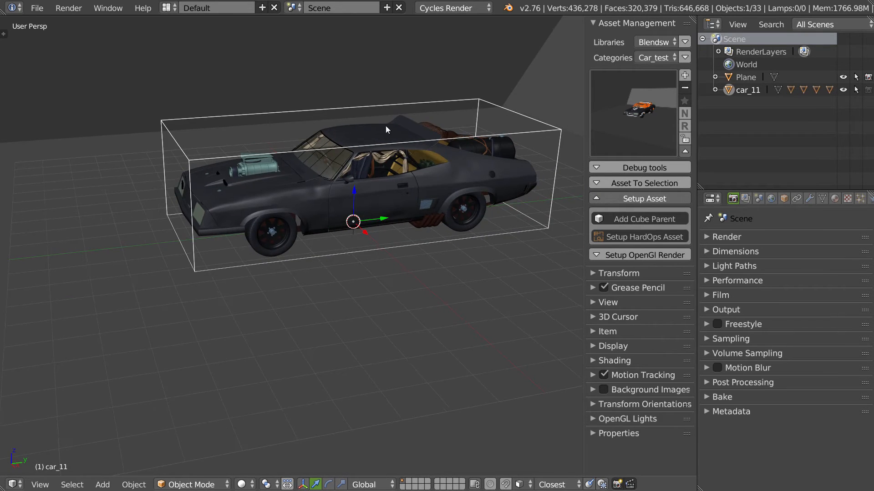
Try moving the car by its car_11 bounding-box parent.
scroll(431, 177, "down", 4)
middle_click_drag(430, 180, 360, 206, "shift")
key("g")
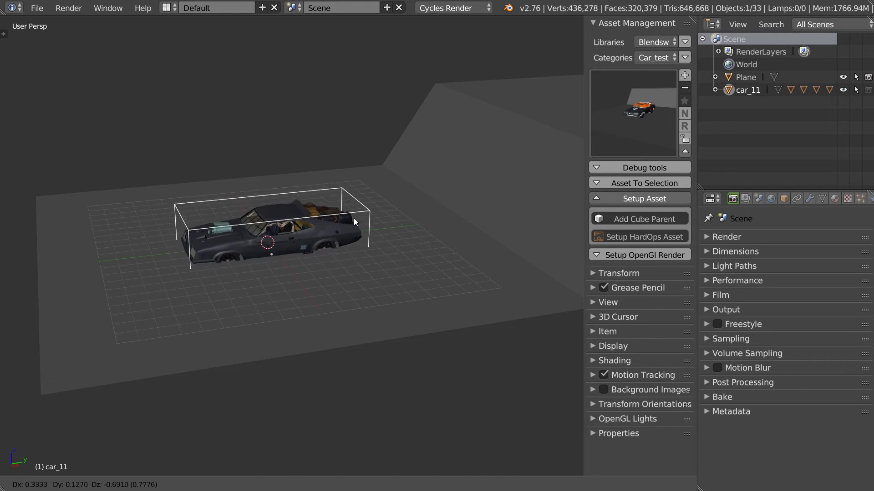
right_click(353, 218)
middle_click_drag(313, 231, 358, 206)
scroll(358, 207, "up", 3)
scroll(358, 207, "up", 1)
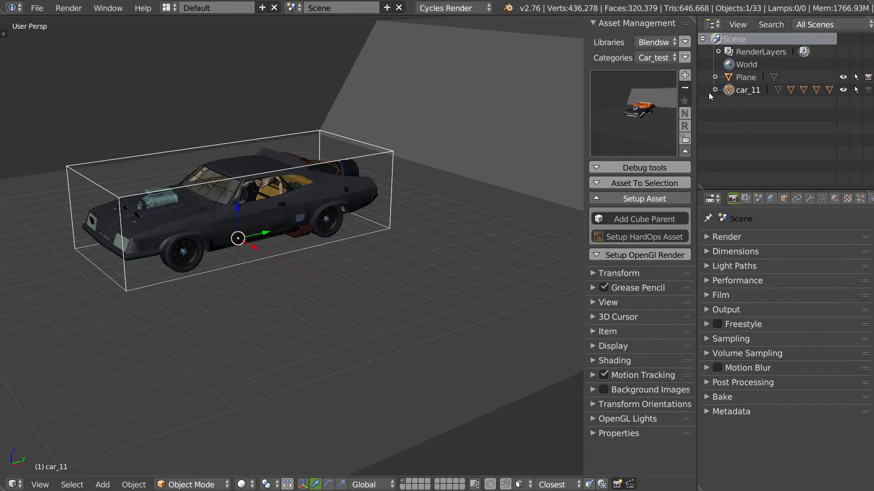
Select the whole car_11 hierarchy and start a new asset named car_12 with a main parent.
left_click(734, 92, "shift")
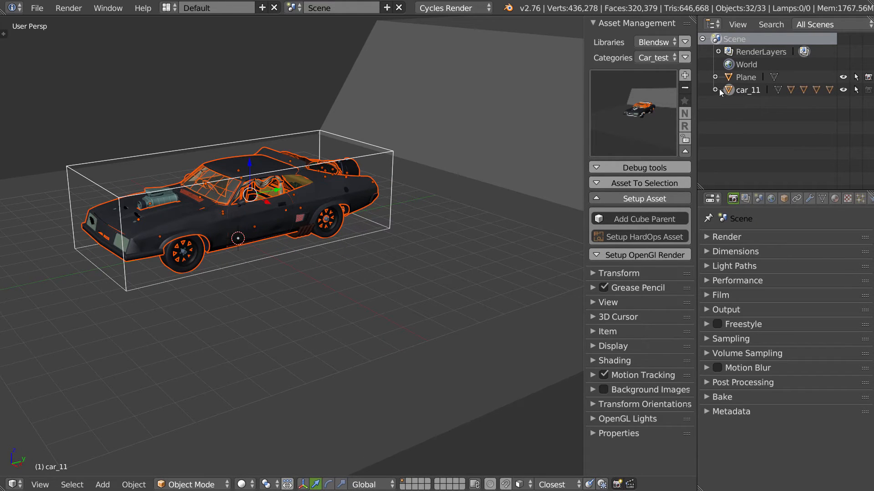
left_click(684, 75)
left_click(616, 95)
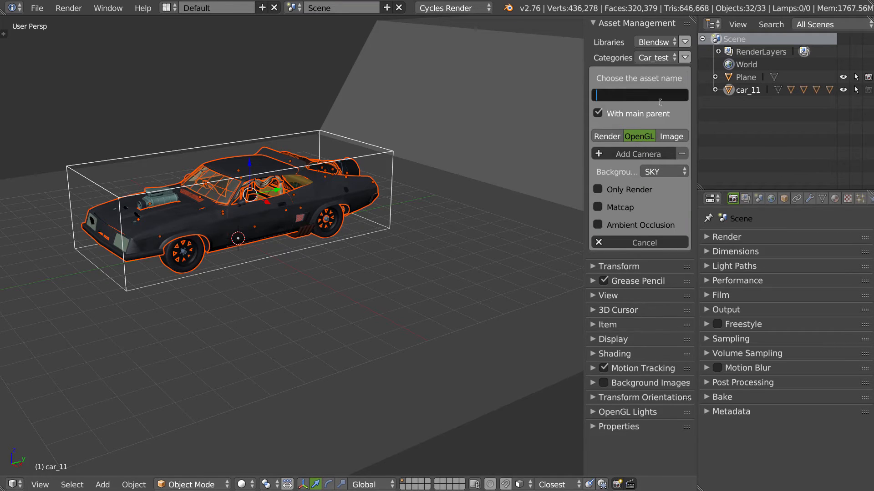
type("car_12")
key("Return")
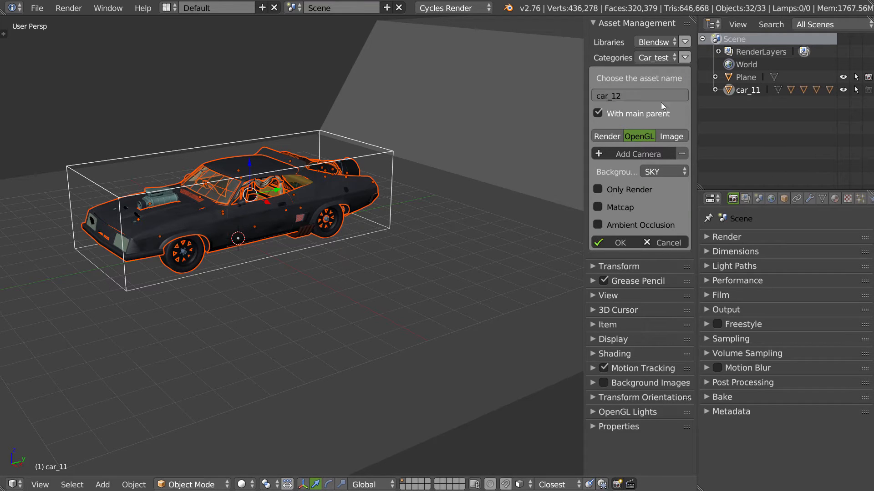
Add an OpenGL thumbnail camera, hide the floor Plane from viewport and render, and frame the car more closely.
left_click(625, 154)
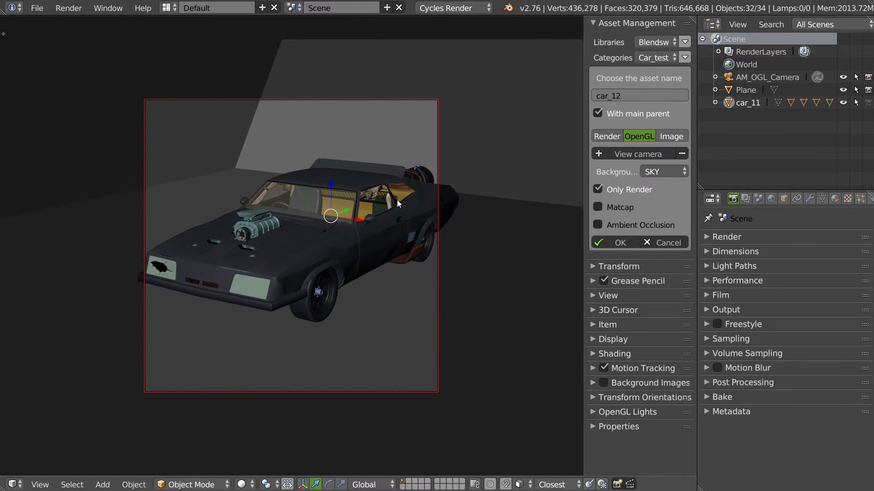
left_click(843, 76)
left_click(843, 77)
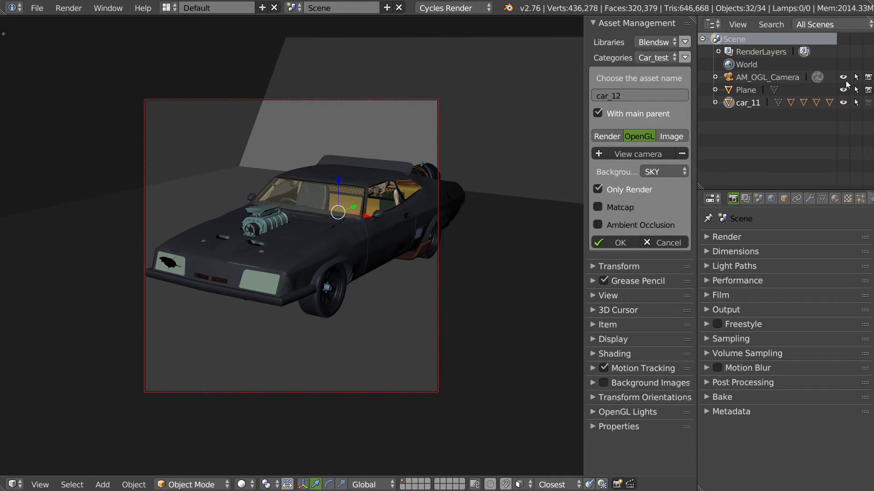
left_click(843, 89)
left_click(868, 90)
scroll(359, 239, "up", 2)
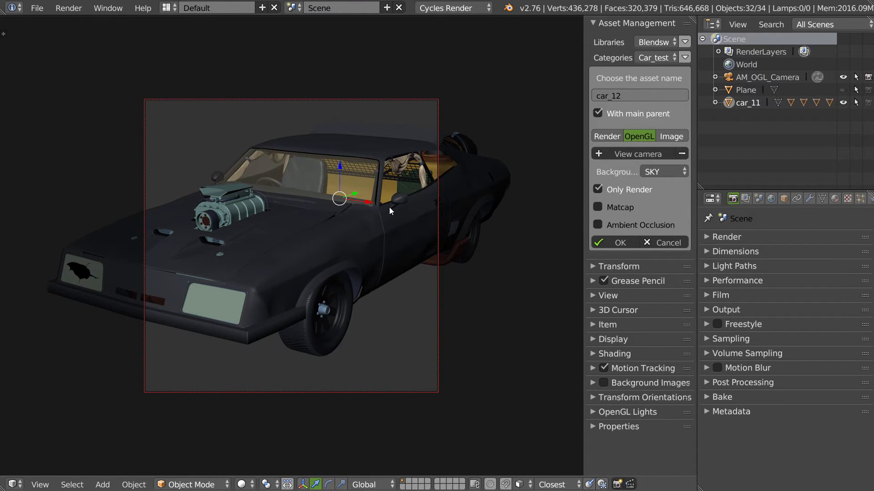
Give the car_12 thumbnail a matte red matcap with ambient occlusion, fit the whole car in the frame and save the asset.
left_click(597, 207)
left_click(630, 261)
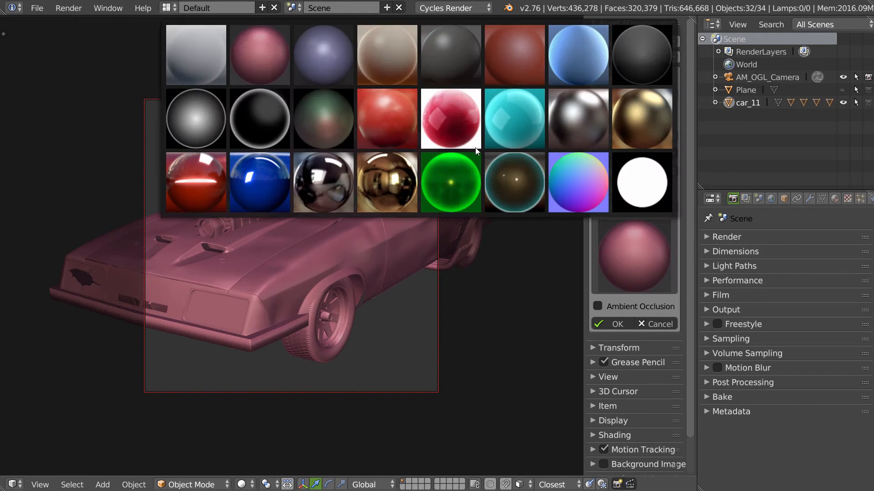
left_click(494, 54)
mouse_move(375, 225)
middle_mouse_down()
mouse_move(383, 224)
mouse_move(358, 244)
mouse_move(358, 259)
mouse_move(367, 239)
mouse_move(341, 246)
middle_mouse_up()
left_click(599, 306)
scroll(370, 249, "down", 2)
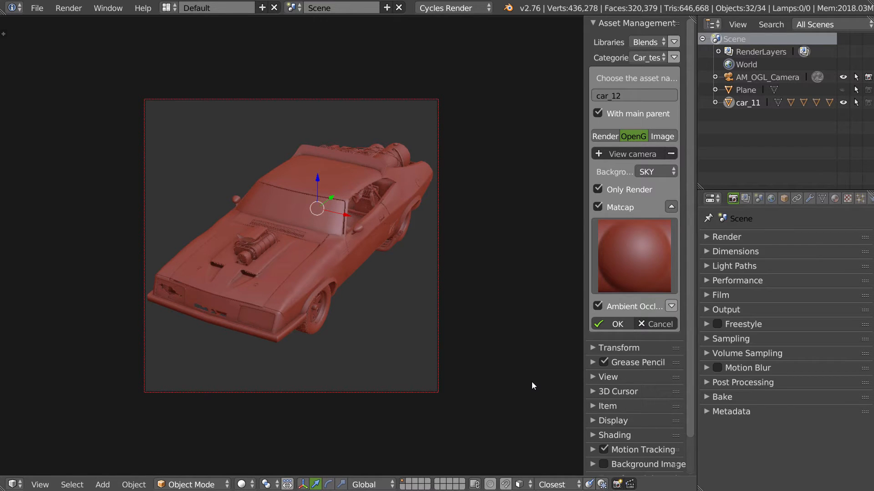
Check the asset library for the new car_12 entry and remove the OpenGL thumbnail camera from the scene.
left_click(623, 117)
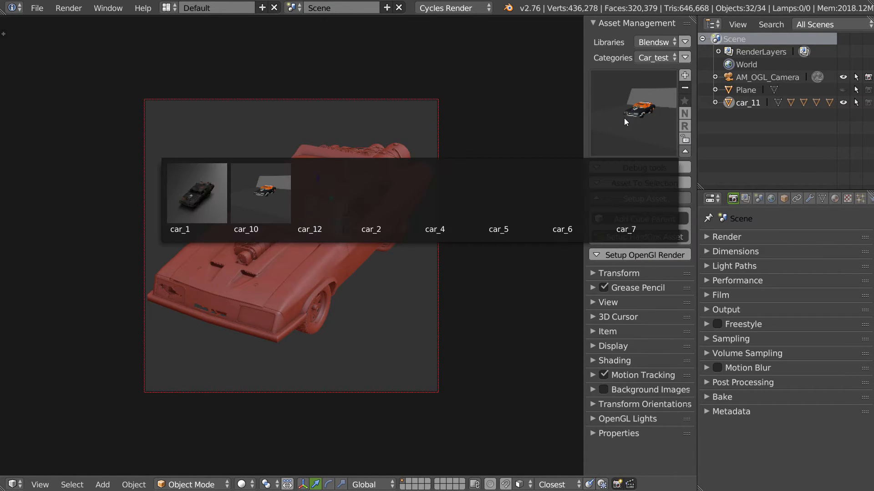
left_click(330, 197)
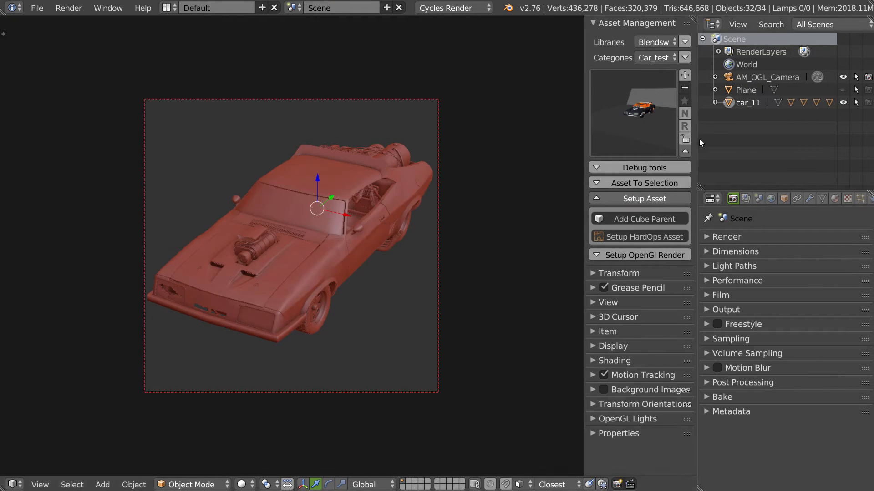
left_click(648, 200)
left_click(642, 216)
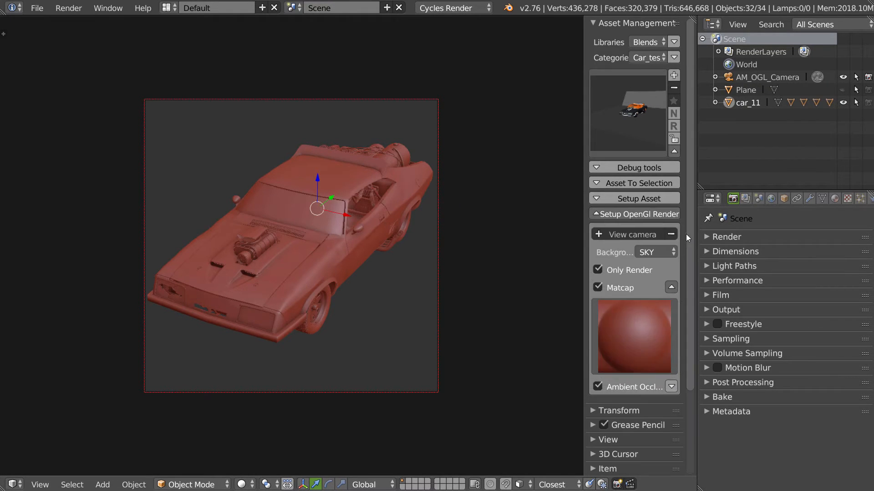
left_click(672, 234)
left_click(642, 216)
Delete the selected car_11 hierarchy from the scene.
middle_click_drag(478, 211, 361, 223)
scroll(357, 217, "down", 3)
key("x")
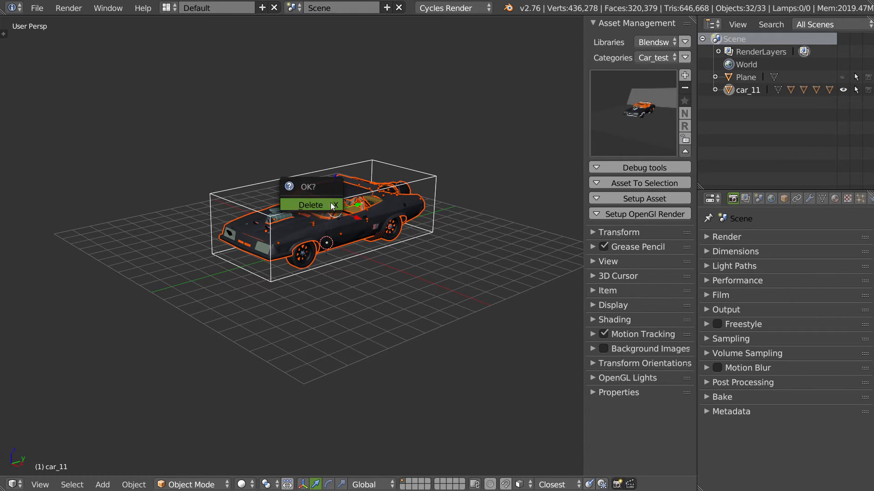
left_click(331, 203)
right_click(326, 242)
key("Escape")
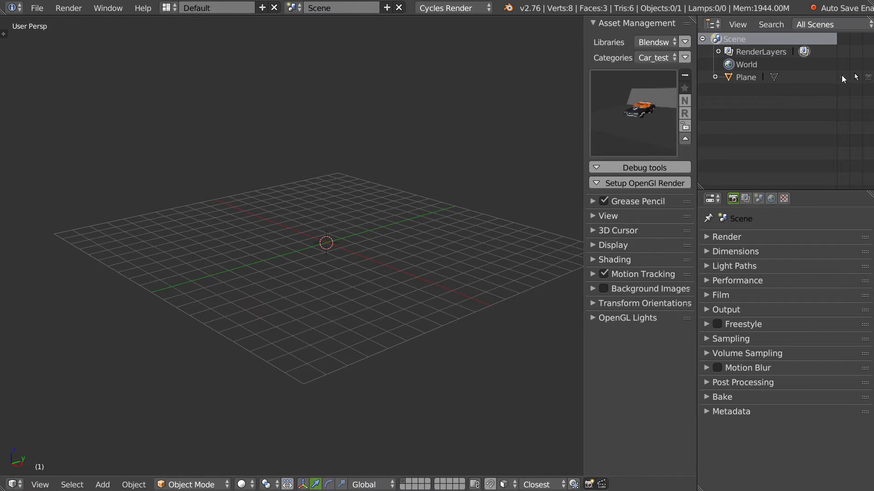
Unhide the floor Plane in the viewport and select its raised upper face in Edit Mode.
left_click(843, 77)
scroll(445, 170, "down", 3)
middle_click_drag(445, 170, 421, 190, "shift")
left_click_drag(421, 190, 404, 188)
right_click(403, 188)
key("Tab")
left_click(485, 125)
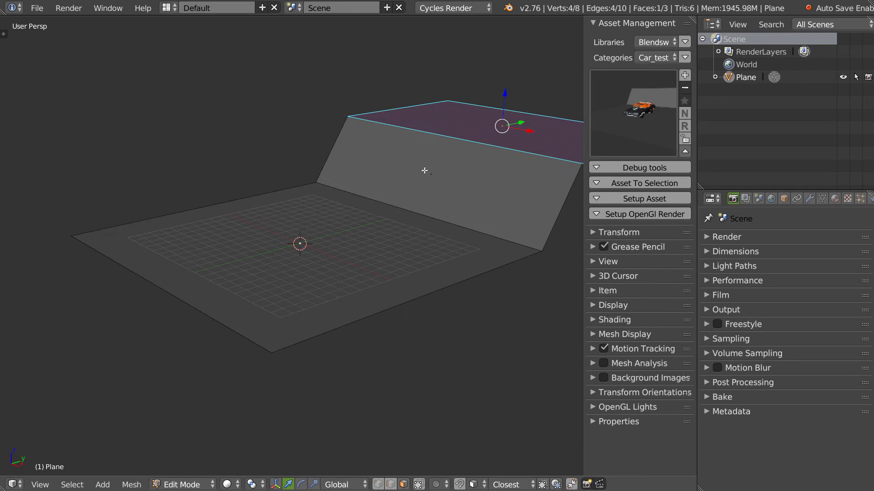
Import the car_12 asset onto the selected upper face of the Plane and select its main parent.
left_click(670, 123)
left_click(324, 206)
middle_click_drag(325, 206, 523, 118)
middle_click_drag(475, 179, 383, 187)
scroll(455, 150, "up", 2)
scroll(392, 182, "up", 3)
right_click(399, 175)
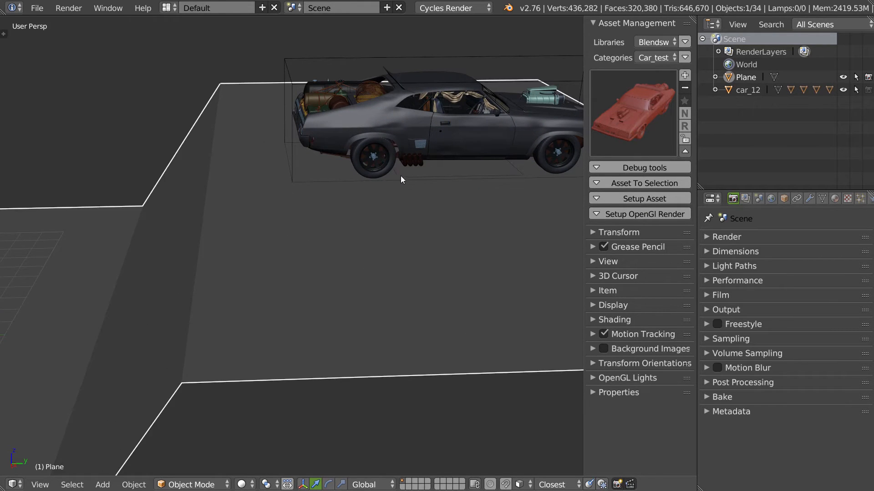
right_click(399, 179)
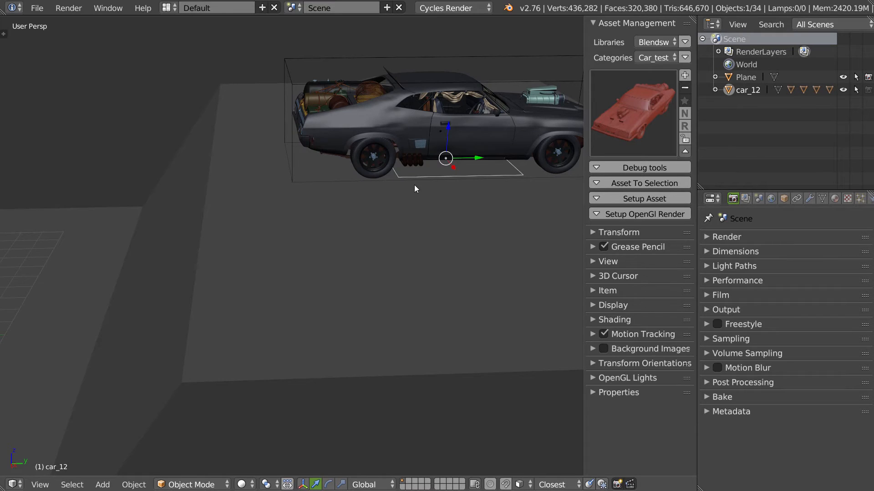
Undo the car_12 import and the deletion of the car_11 hierarchy.
key("Delete")
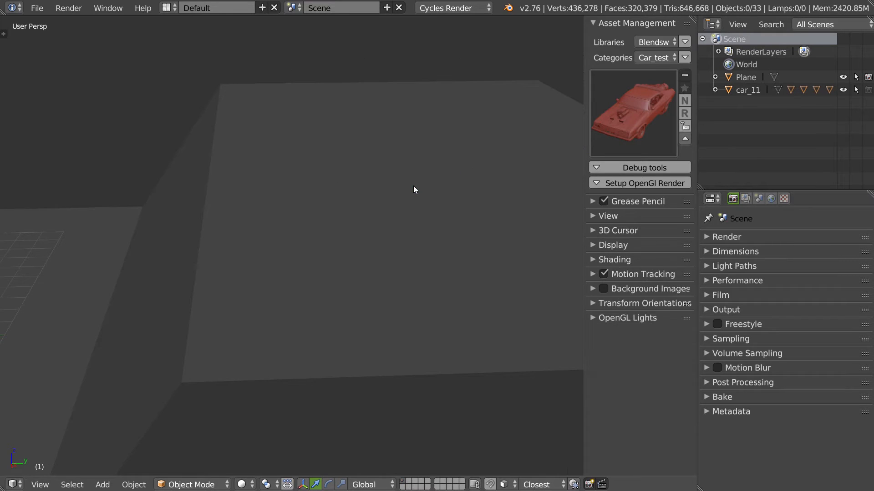
left_click(724, 91)
key("KP_Decimal")
middle_click_drag(282, 263, 326, 231)
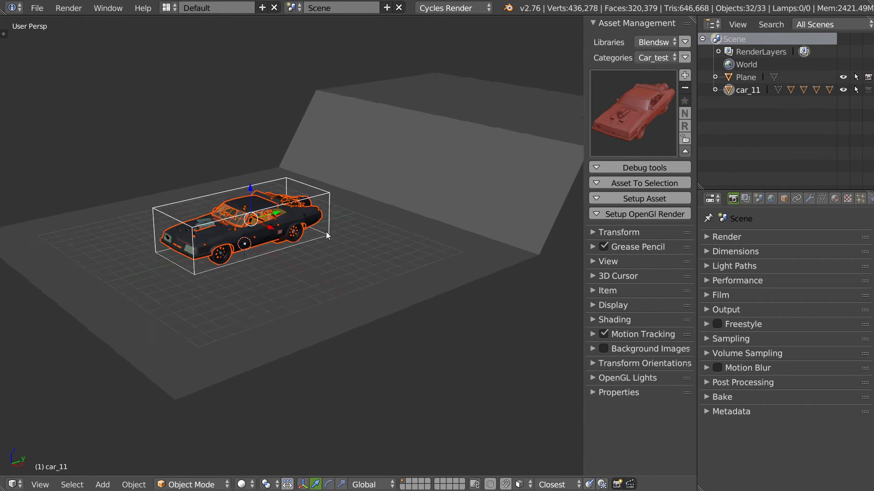
Select only the car_11 bounding-box parent, leaving its child parts out of the selection.
scroll(348, 261, "up", 3)
middle_click_drag(349, 261, 280, 229)
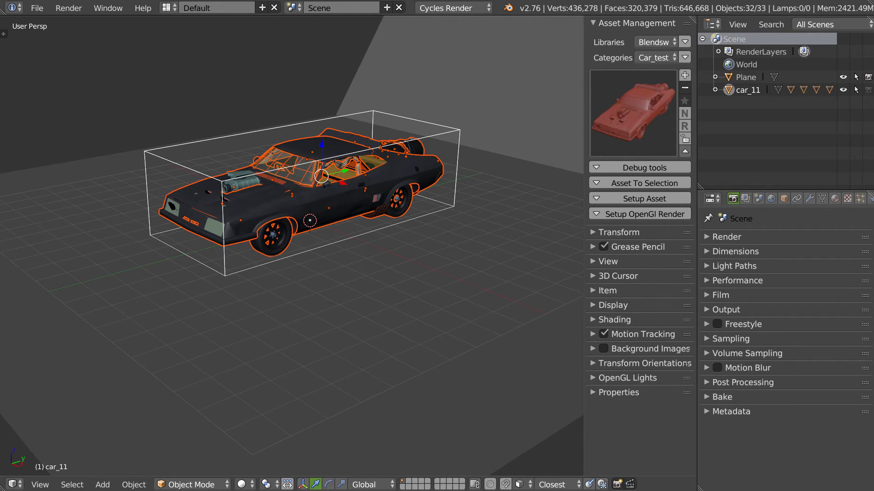
middle_click_drag(432, 275, 371, 267)
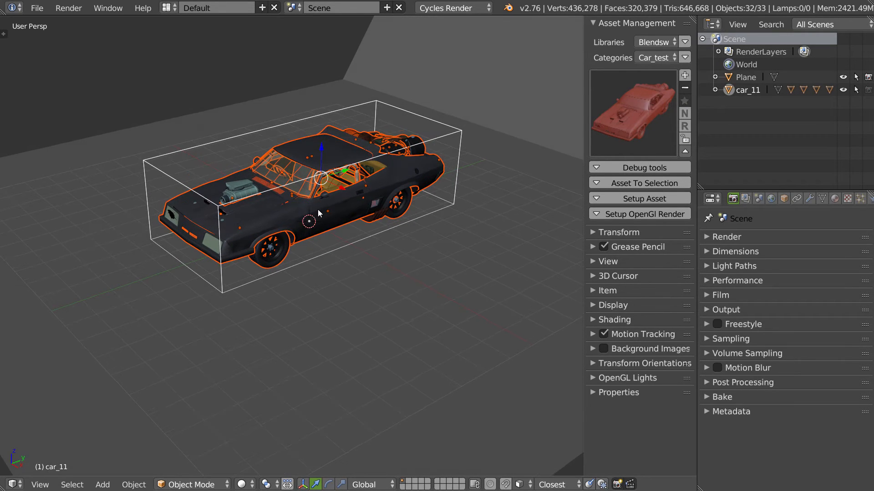
middle_click_drag(280, 220, 236, 180)
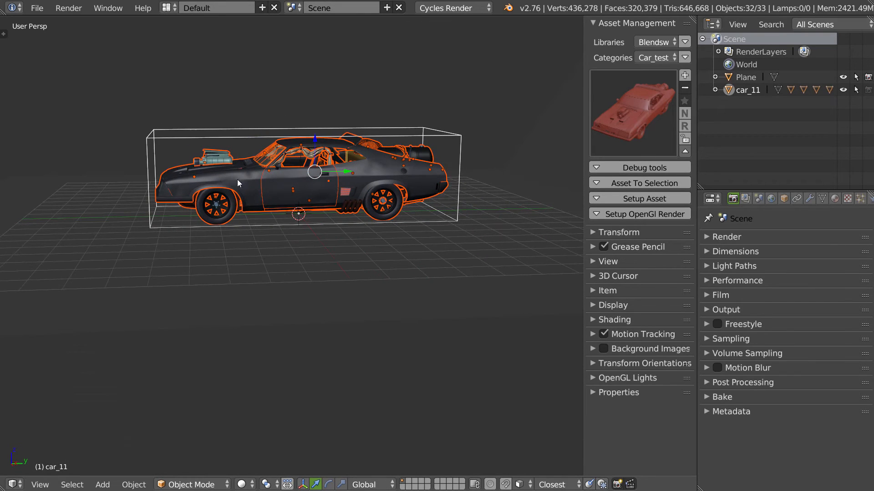
double_click(740, 94)
left_click(727, 87)
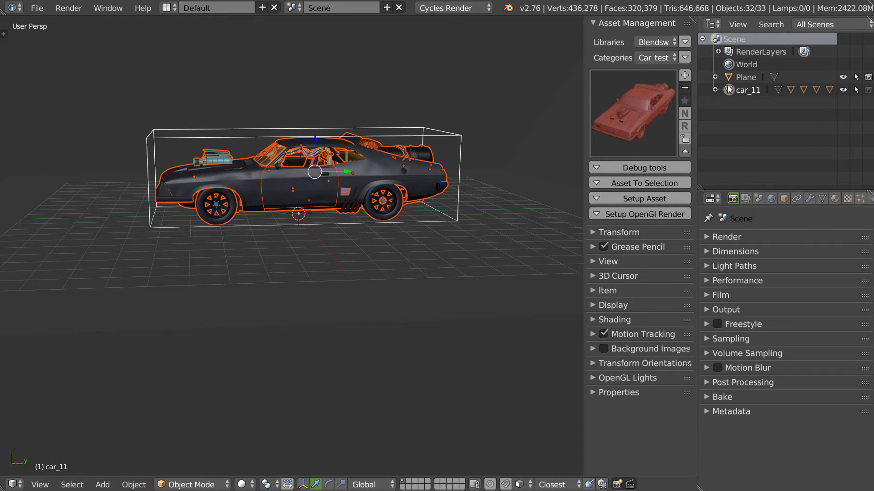
middle_click_drag(314, 157, 373, 214)
scroll(420, 208, "down", 2)
scroll(359, 191, "up", 2)
middle_click_drag(304, 206, 305, 222, "shift")
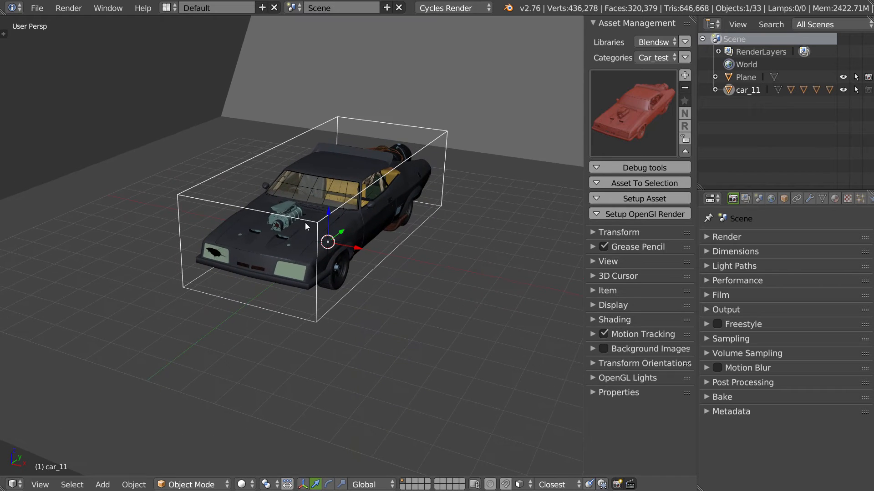
scroll(314, 221, "up", 1)
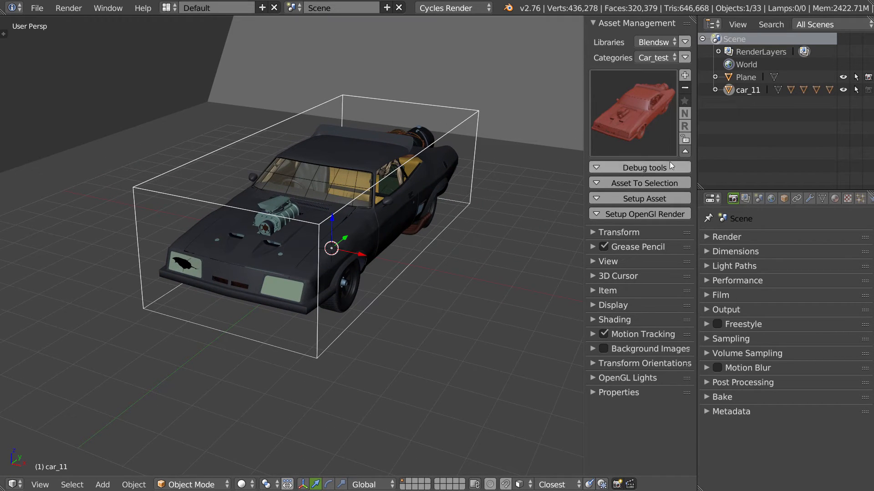
Collapse the asset tool options and expand the car_11 hierarchy to list its child parts.
left_click(685, 152)
right_click(360, 158)
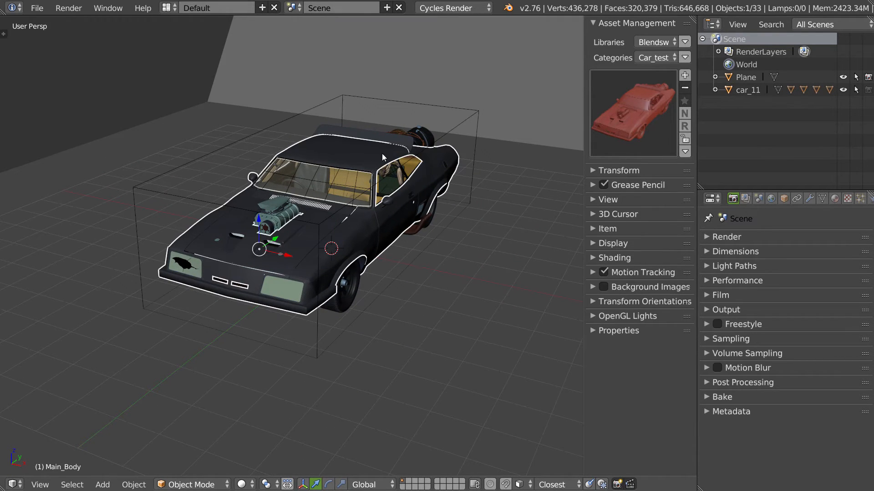
left_click(714, 90)
scroll(724, 93, "down", 3)
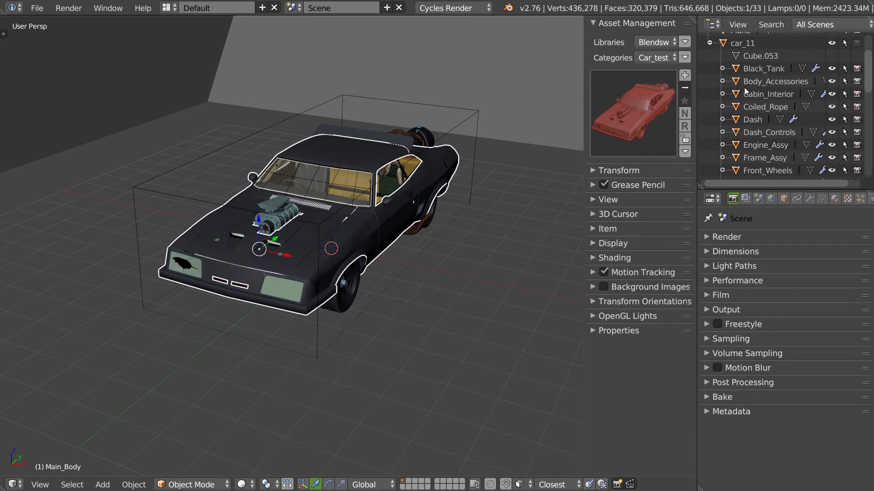
Examine the modifiers on the car_11 parts, including Black_Tank, Cabin_Interior, Coiled_Rope, Dash_Controls, Engine_Assy and Frame_Assy.
left_click(759, 67)
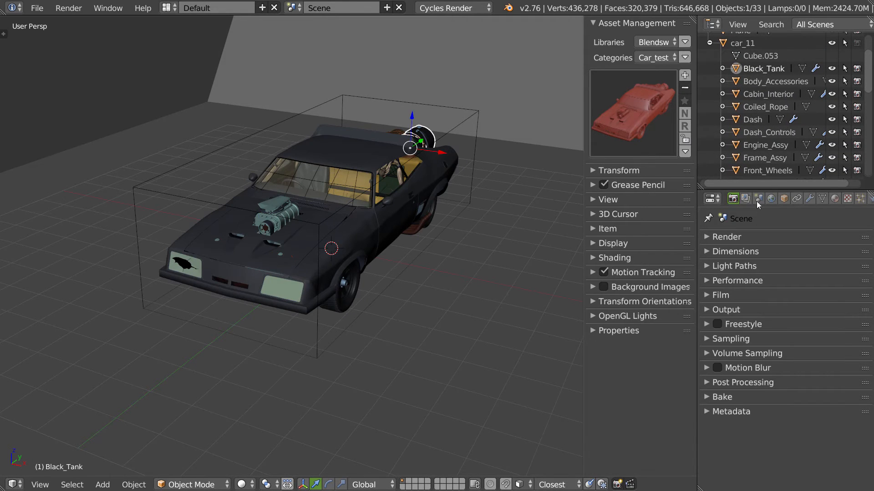
left_click(810, 198)
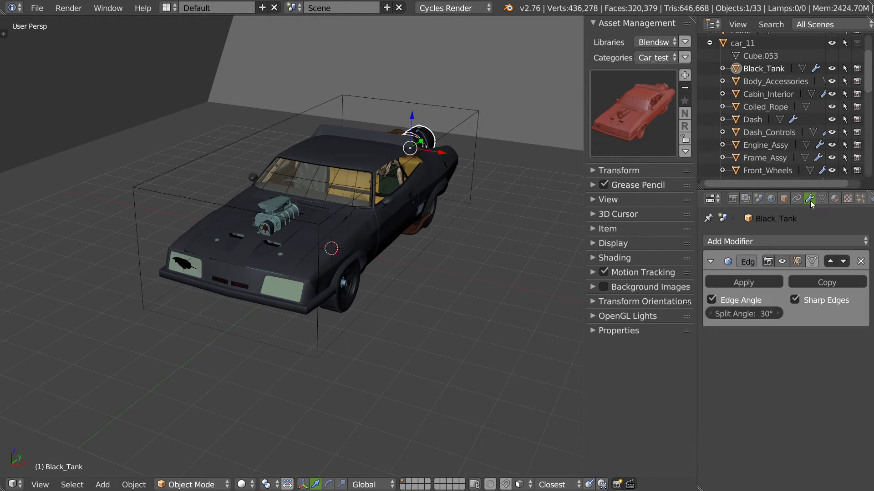
left_click(767, 94)
middle_click_drag(455, 182, 412, 161)
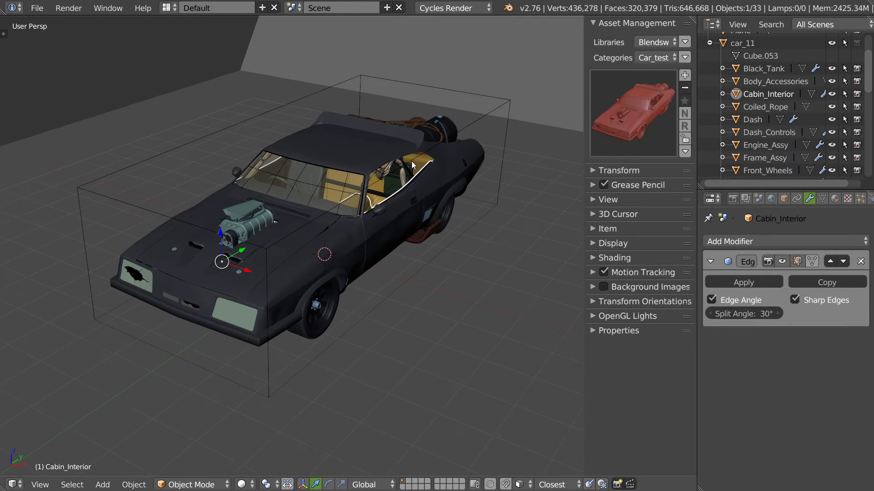
left_click(762, 106)
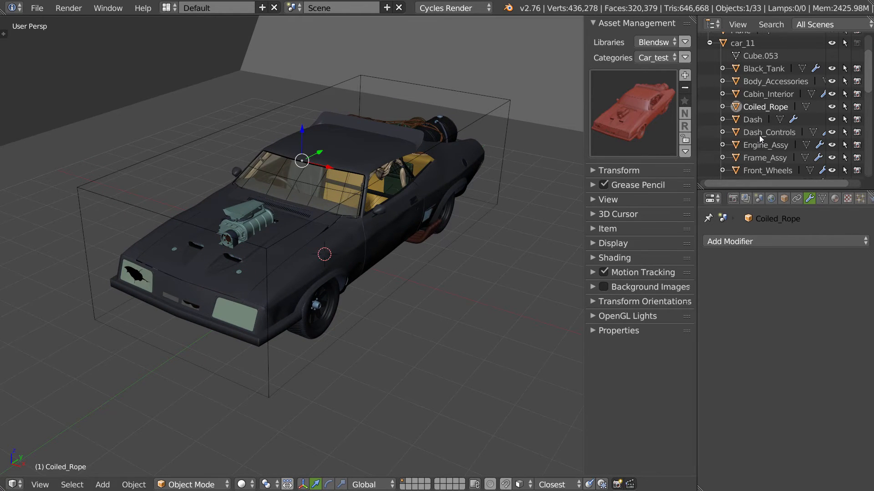
left_click(759, 133)
left_click(763, 145)
left_click(763, 159)
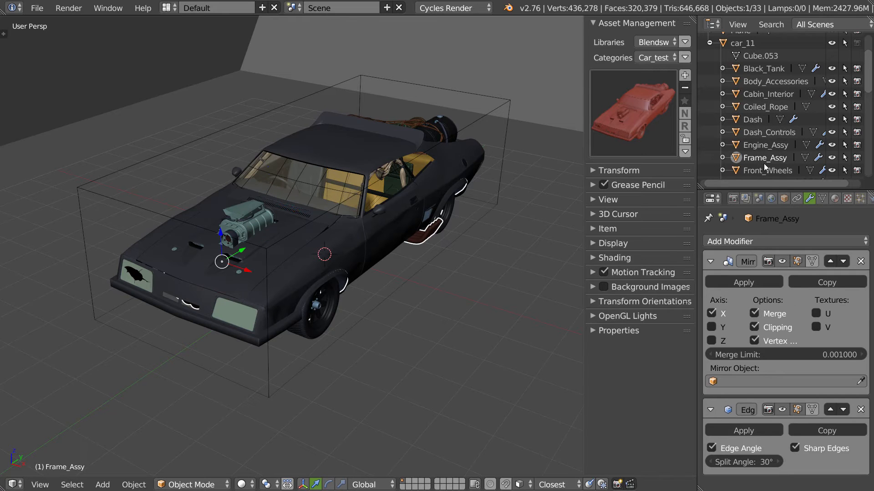
Inspect Frame_Assy along the car's side and collapse its Mirror and Edge Split modifiers.
middle_click_drag(473, 271, 368, 239)
middle_click_drag(410, 268, 258, 273)
scroll(318, 221, "up", 2)
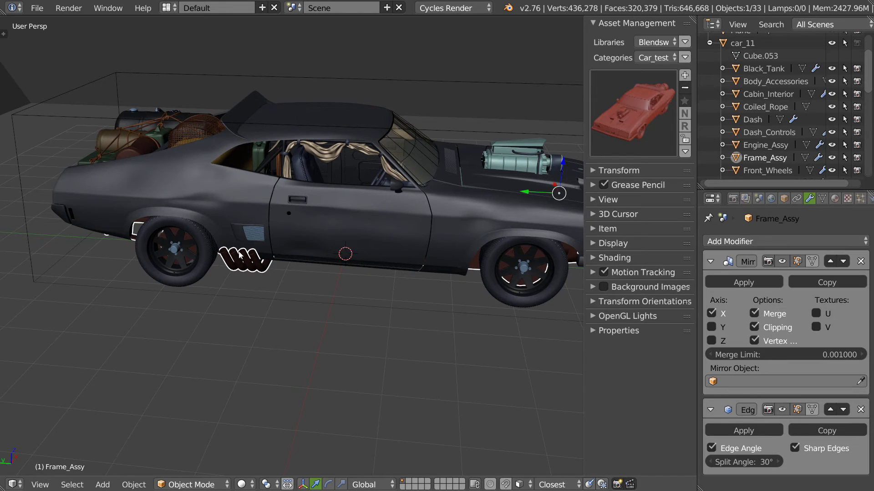
left_click(710, 261)
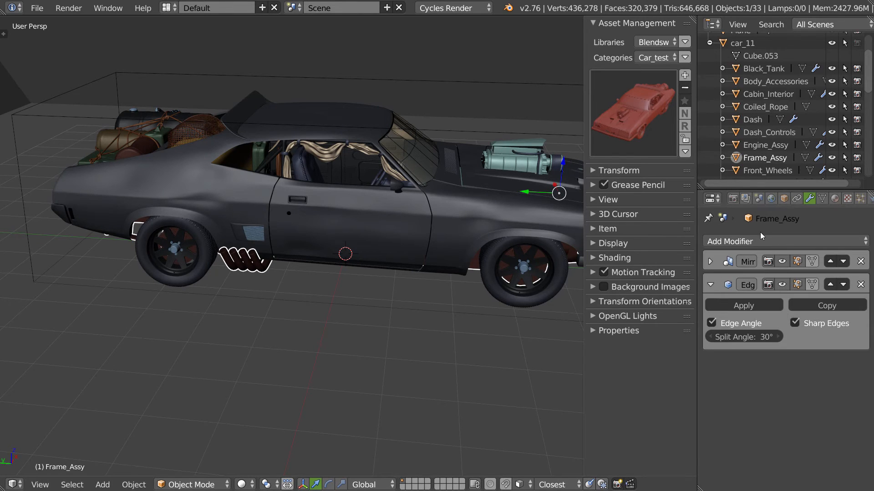
left_click(710, 285)
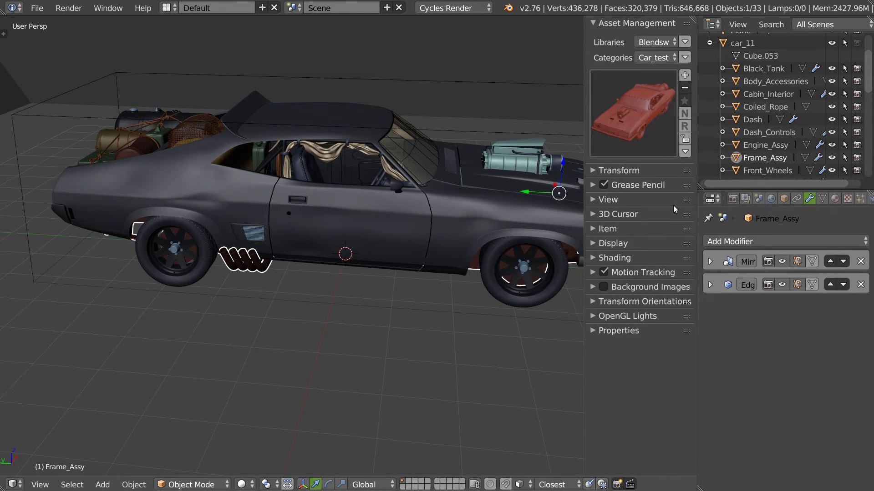
Browse the saved car asset previews and examine the car_11 model and its hierarchy.
left_click(614, 119)
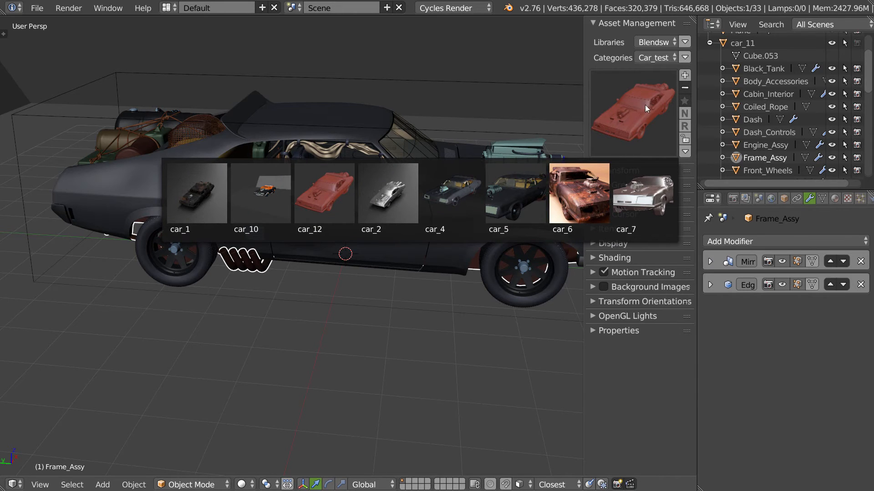
left_click(465, 78)
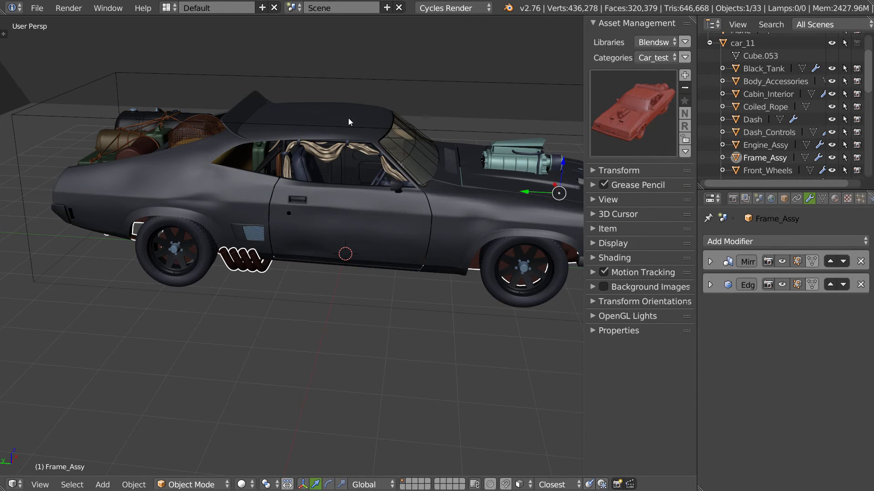
middle_click_drag(456, 242, 335, 224)
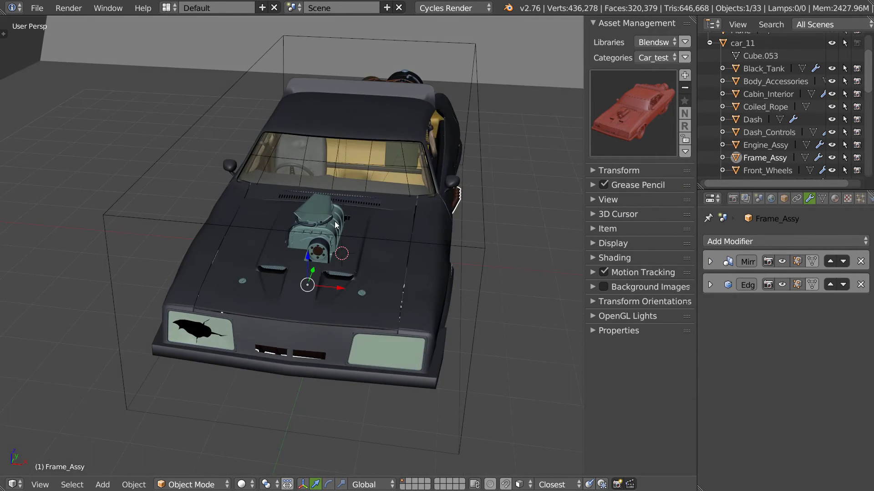
middle_click_drag(421, 225, 478, 189)
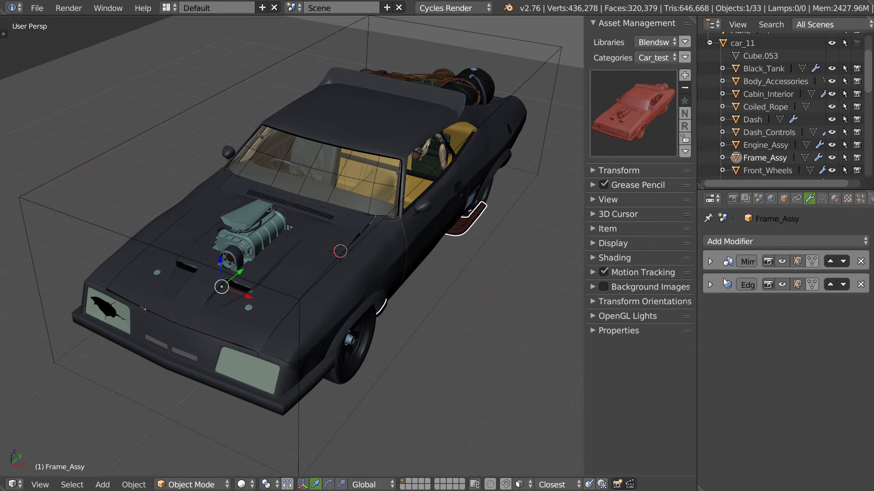
middle_click_drag(430, 263, 346, 219)
middle_click_drag(291, 226, 274, 226)
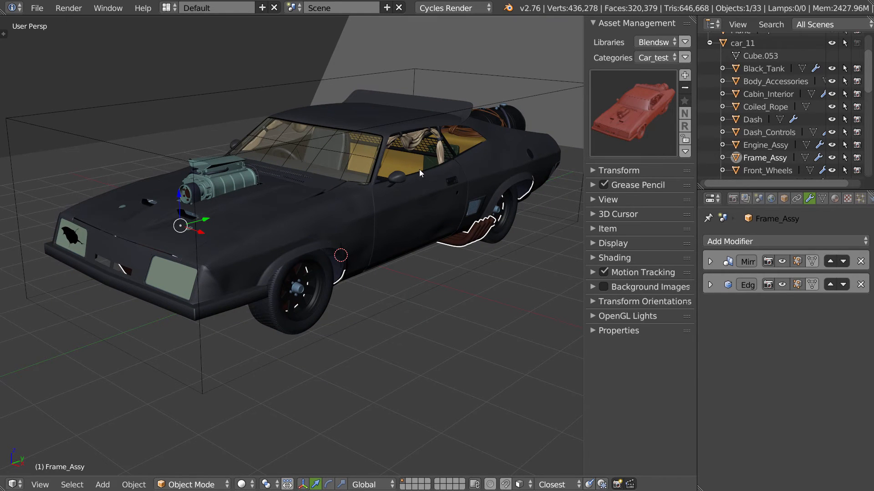
scroll(418, 170, "down", 1)
middle_click_drag(448, 170, 403, 214)
left_click(709, 43)
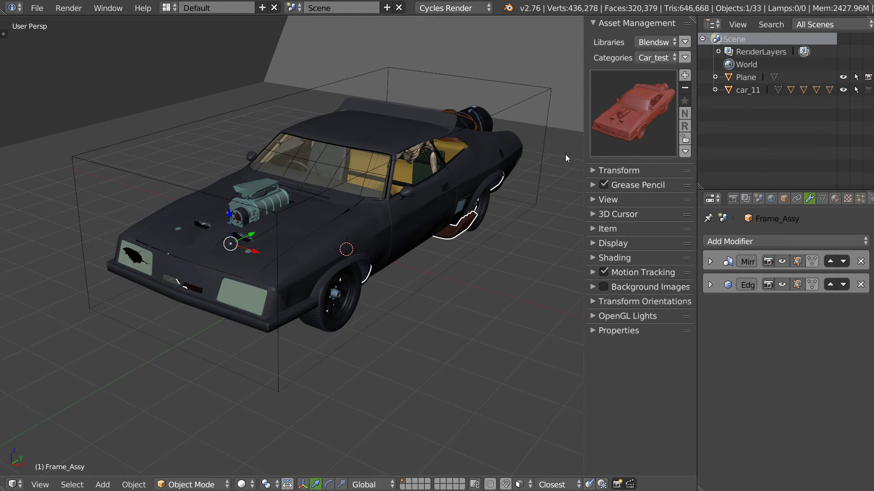
left_click(715, 90)
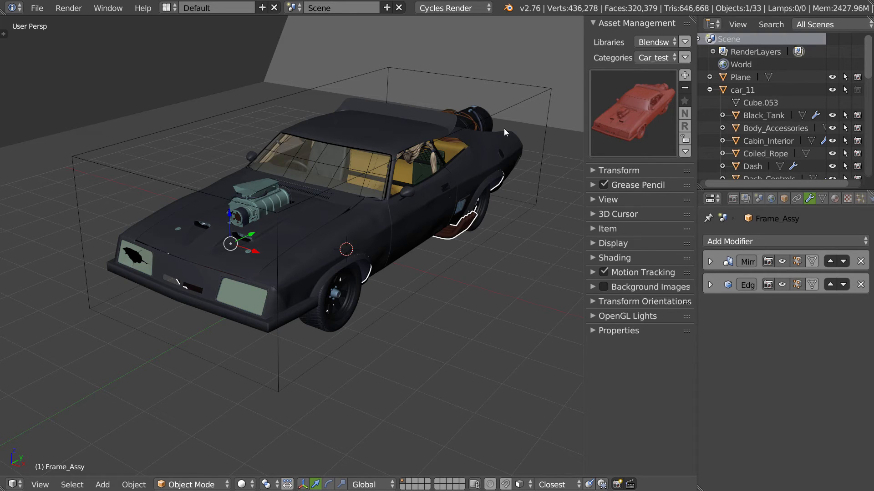
Select the car_11 bounding-box parent and move the whole car on the plane.
left_click(709, 90)
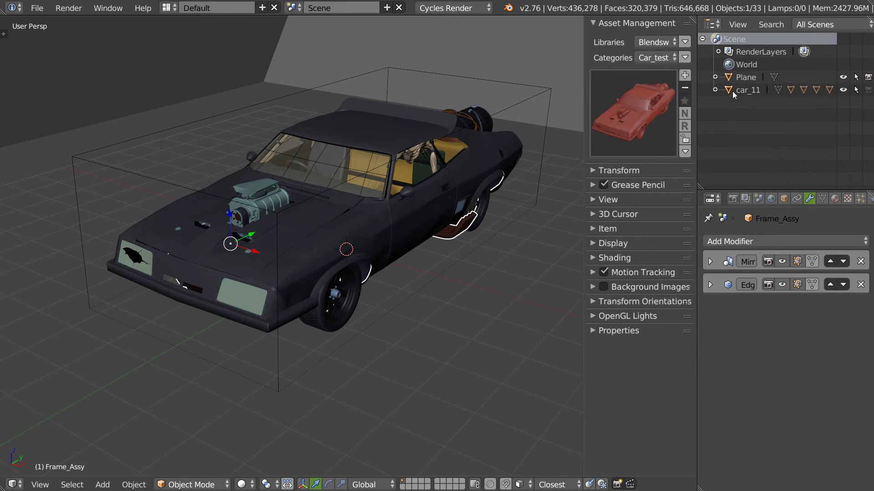
left_click(709, 90)
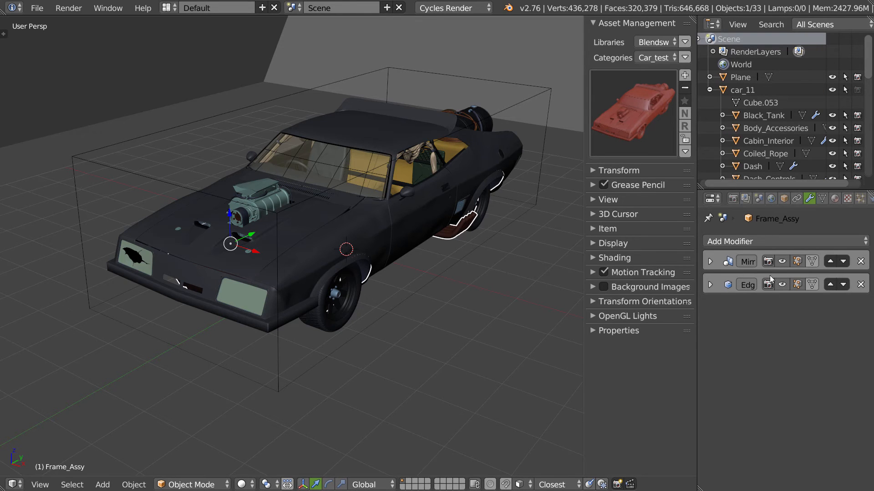
middle_click_drag(400, 248, 438, 233)
scroll(515, 184, "down", 6)
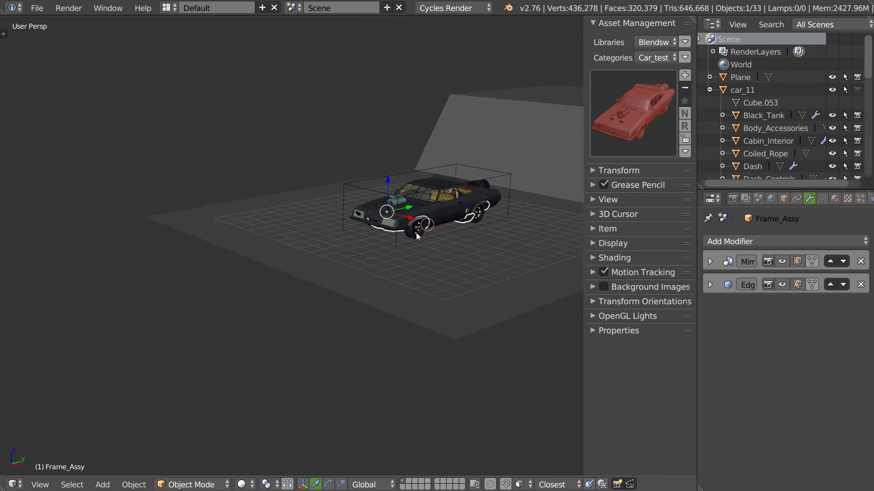
middle_click_drag(512, 182, 389, 245, "shift")
right_click(389, 244)
key("g")
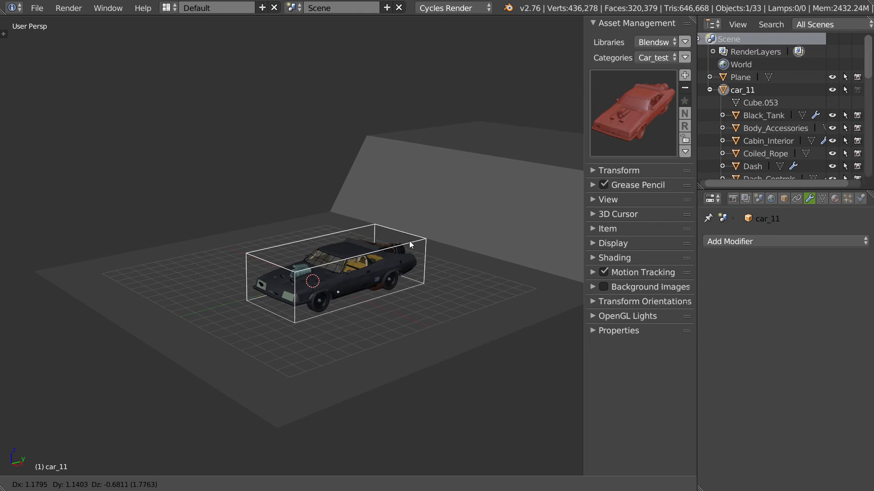
left_click(337, 251)
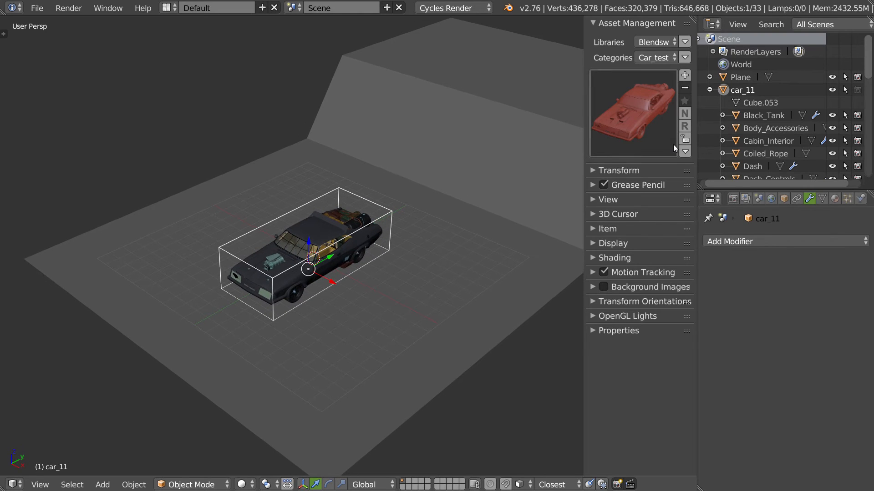
Expand the asset tool options and the Setup Asset section.
left_click(685, 151)
left_click(628, 200)
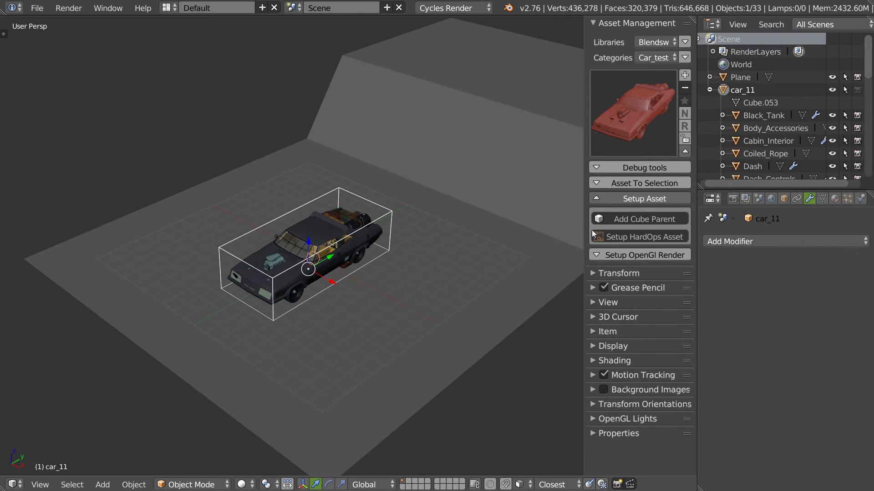
left_click(652, 236)
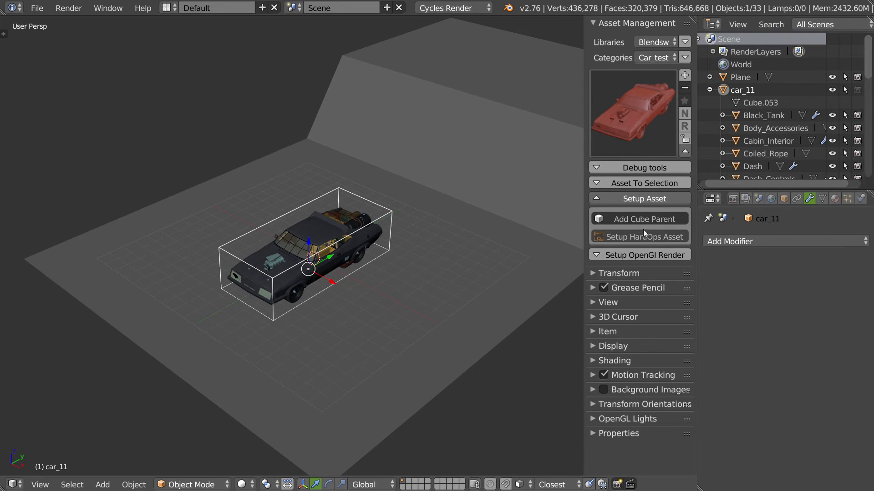
Try deleting only the car_11 bounding-box parent and undo the deletion.
key("x")
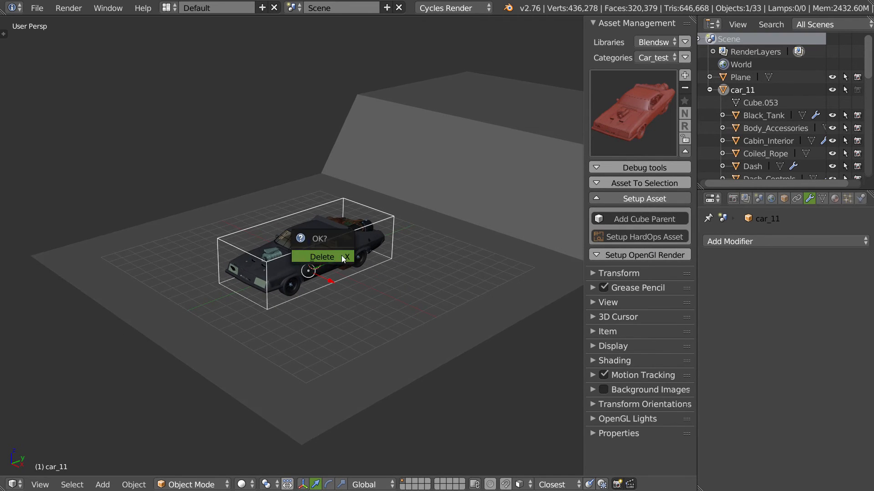
left_click(338, 260)
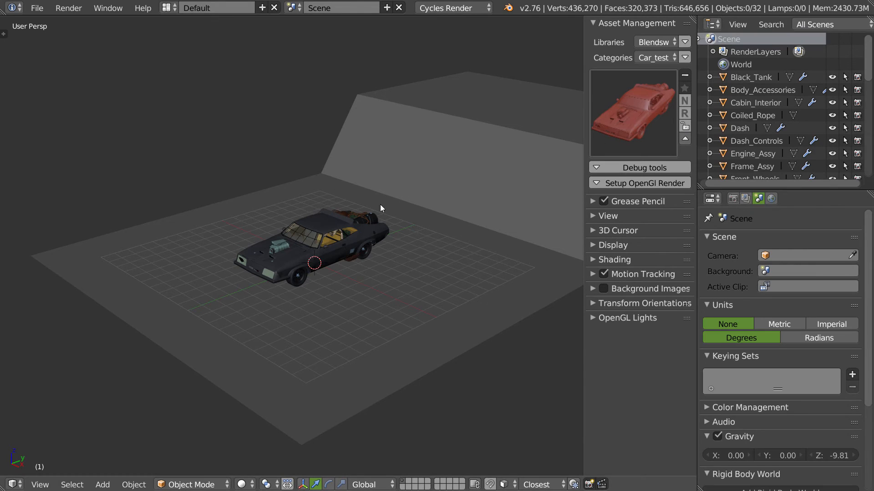
key("ctrl+z")
Select car_11 together with its full hierarchy and delete everything, keeping only the plane.
left_click(729, 93)
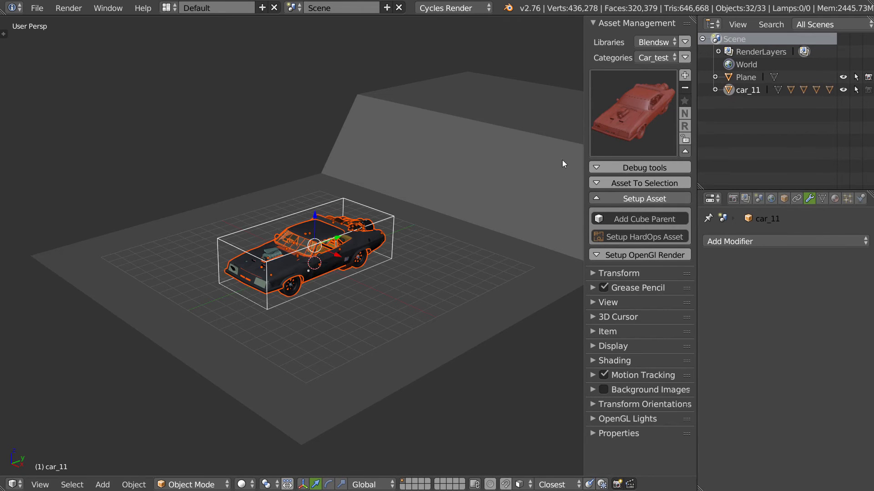
key("x")
left_click(356, 222)
scroll(364, 230, "up", 3)
middle_click_drag(372, 228, 365, 200, "shift")
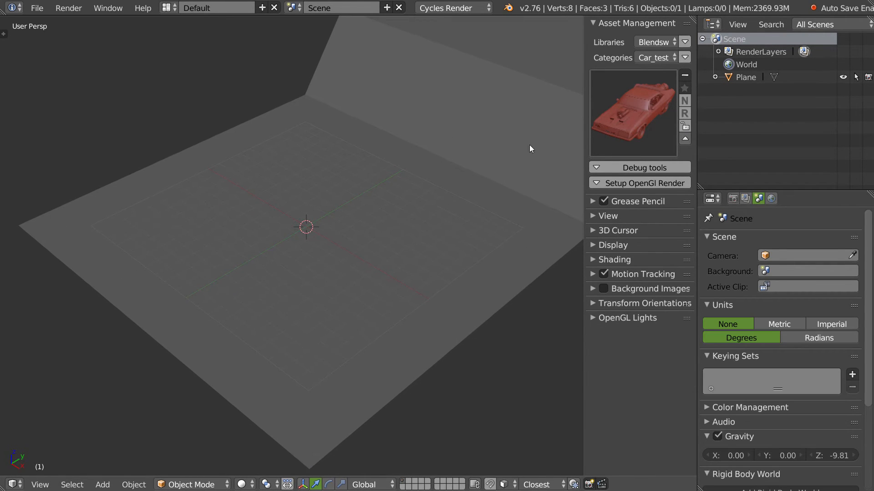
Switch the asset library to Inserts and its category to DS2.
left_click(651, 42)
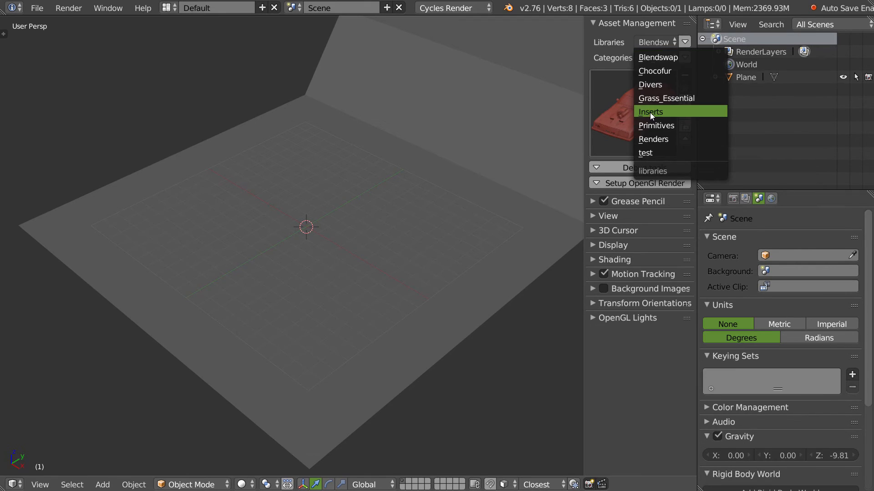
left_click(650, 113)
left_click(645, 116)
left_click(650, 56)
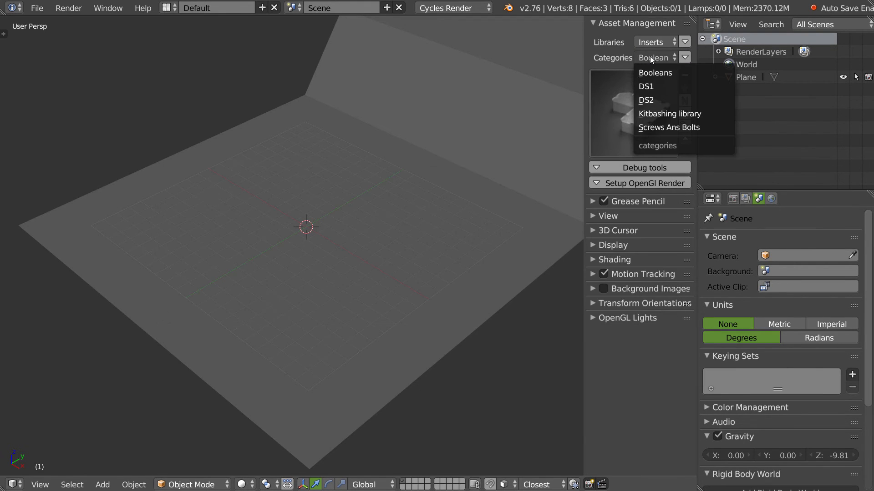
left_click(654, 97)
left_click(648, 97)
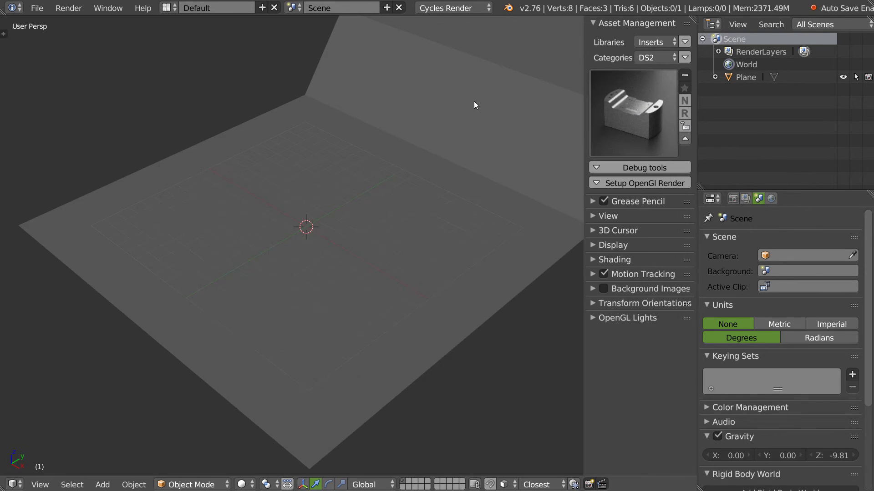
Insert the Twentyhole asset on the selected upper face of the plane in Edit Mode.
right_click(451, 118)
middle_click_drag(339, 201, 358, 198)
key("Tab")
middle_click_drag(473, 142, 349, 242, "shift")
left_click(634, 111)
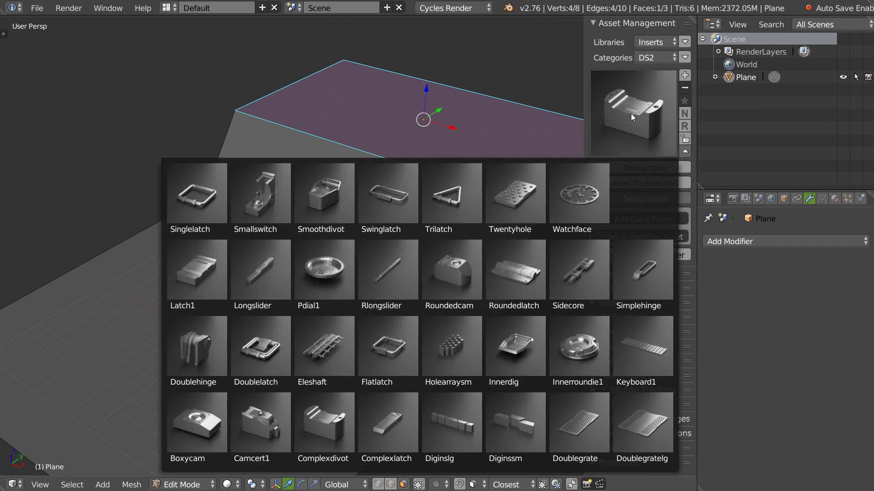
left_click(520, 203)
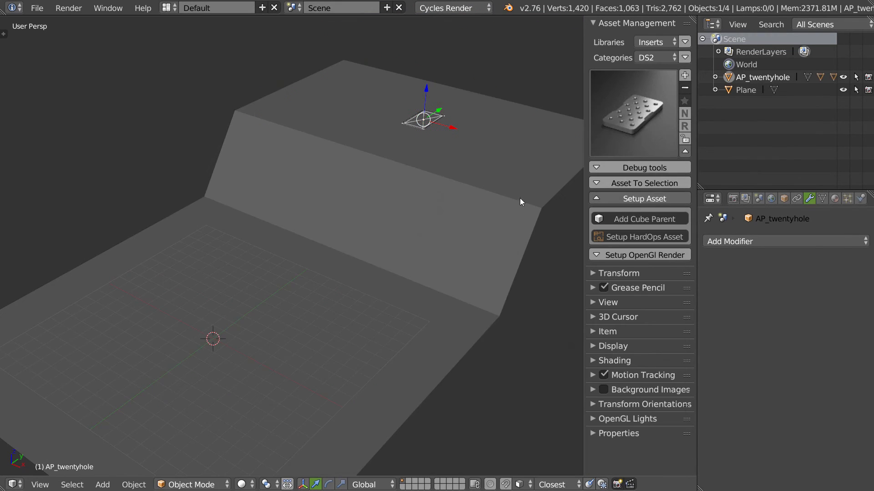
Enlarge the Twentyhole insert and merge it into the plane with the HardOps Merge operation.
key("s")
left_click(542, 175)
right_click(489, 198, "shift")
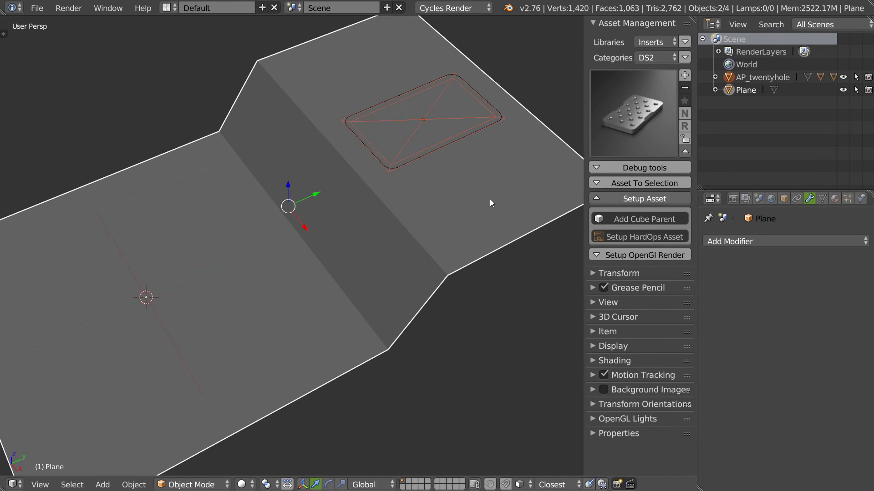
key("q")
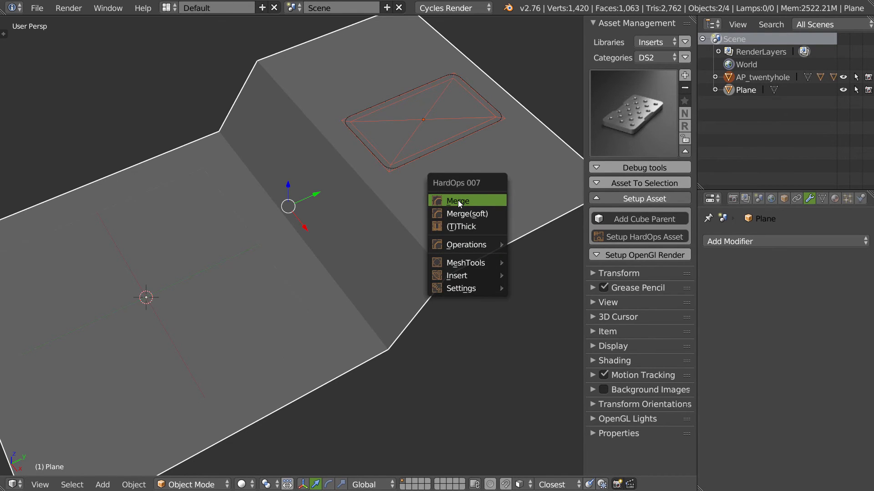
left_click(458, 201)
middle_click_drag(465, 174, 416, 196)
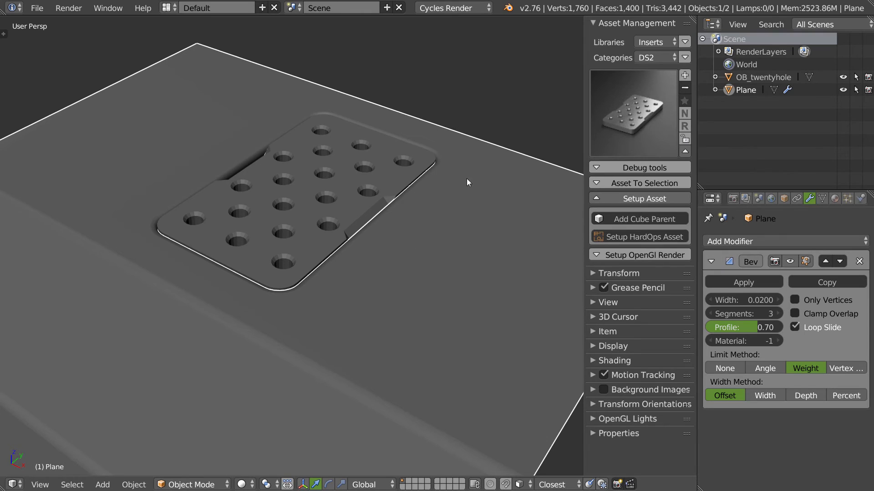
Check the HardOps Sharpen option and examine the merged plane's entries in the scene hierarchy.
key("q")
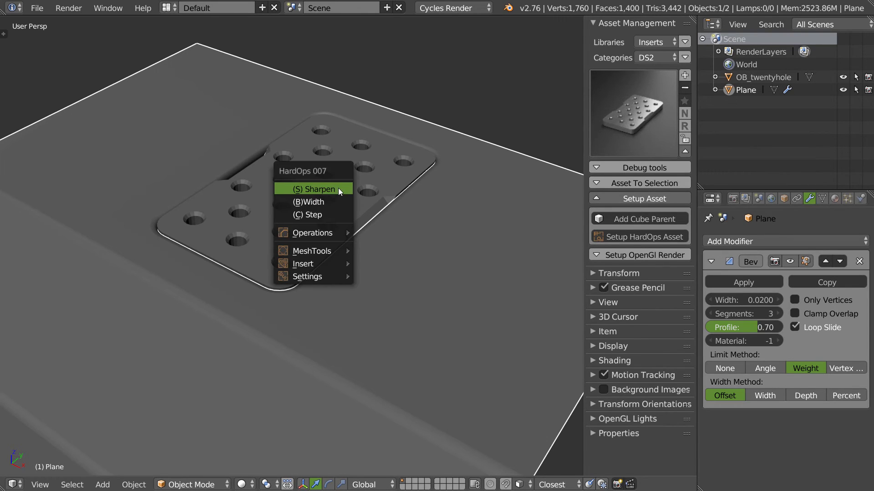
left_click(336, 189)
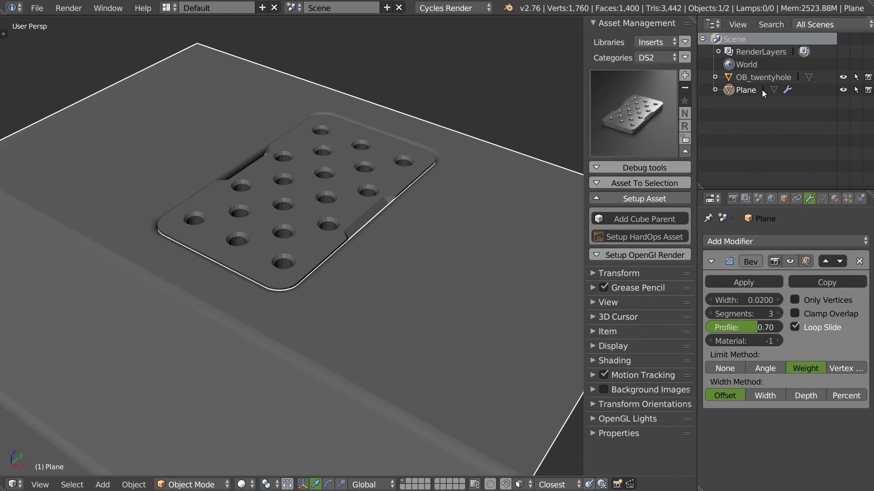
left_click(716, 90)
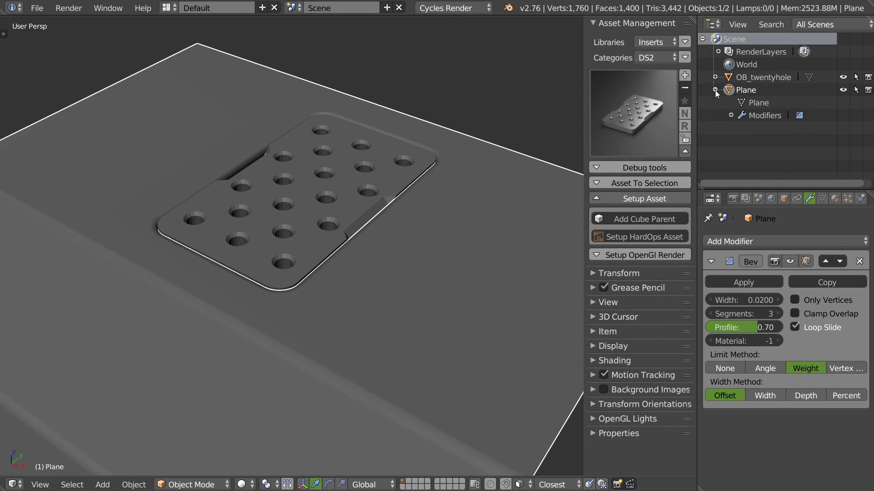
left_click(715, 90)
Test moving the OB_twentyhole insert separately, cancel the move and examine its hierarchy entry.
right_click(368, 165)
key("g")
right_click(688, 98)
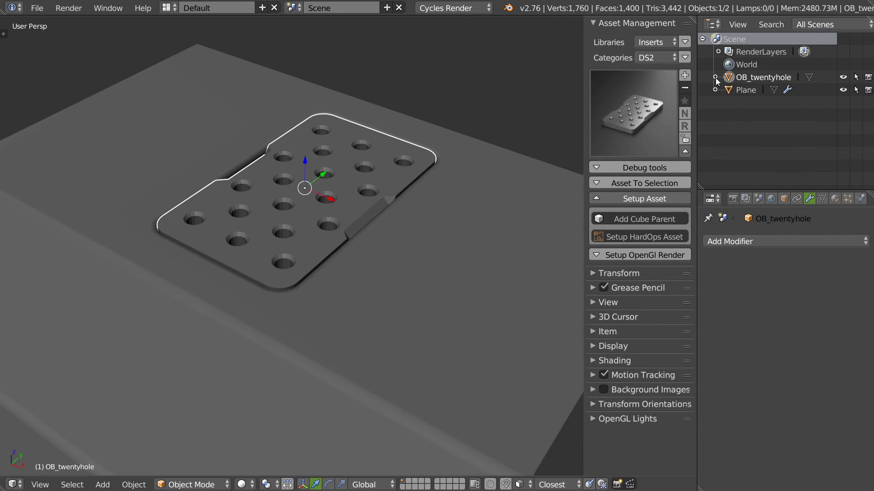
left_click(716, 77)
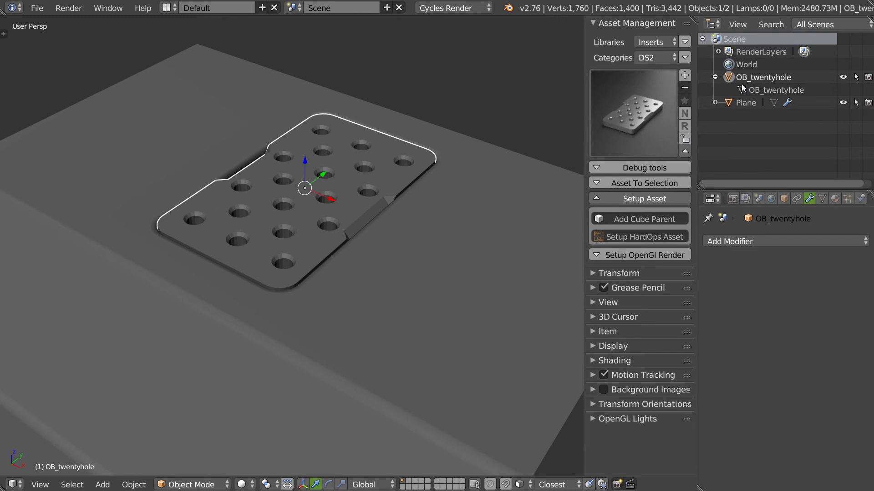
key("a")
left_click(386, 205)
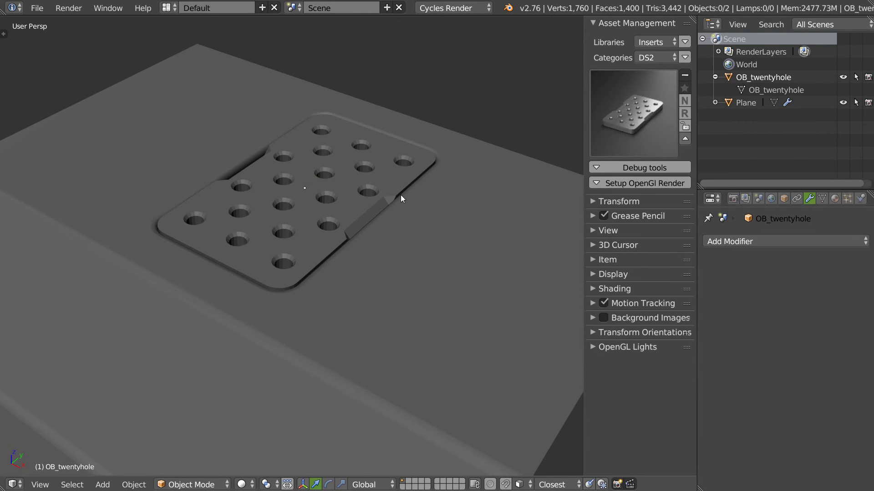
Add a second Twentyhole insert at the 3D cursor on the plane's lower area.
scroll(400, 195, "down", 1)
scroll(321, 255, "down", 5)
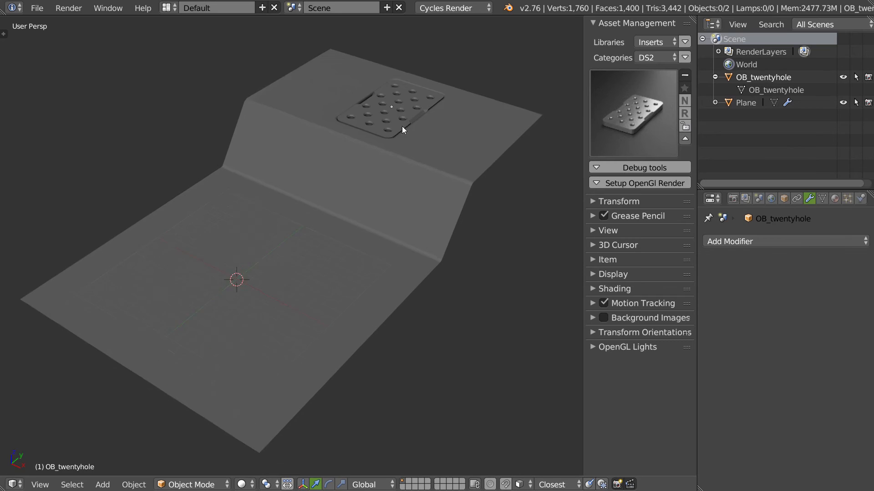
left_click(637, 117)
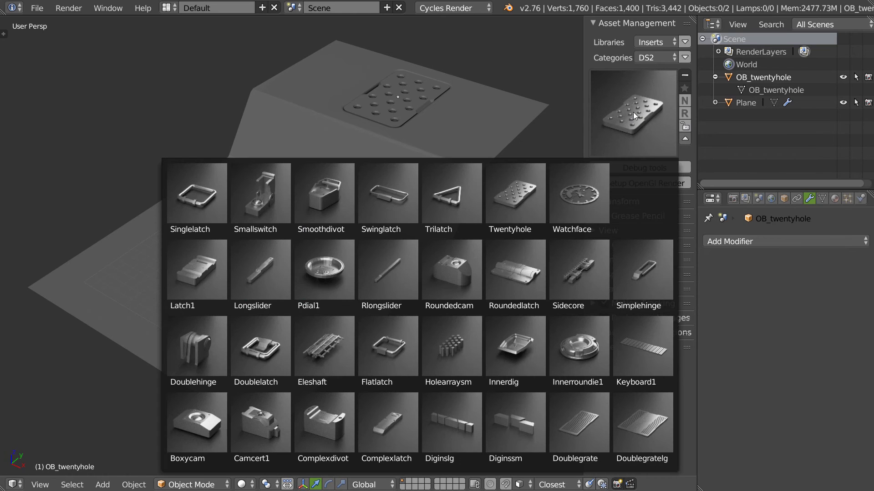
left_click(511, 196)
scroll(273, 245, "up", 2)
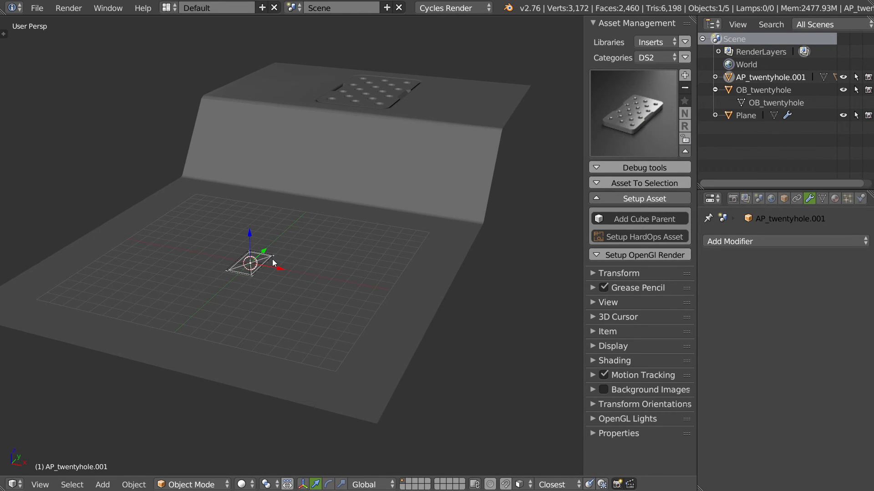
Isolate the second Twentyhole insert and its children in local view, and undo the hierarchy selection.
left_click(733, 78, "ctrl")
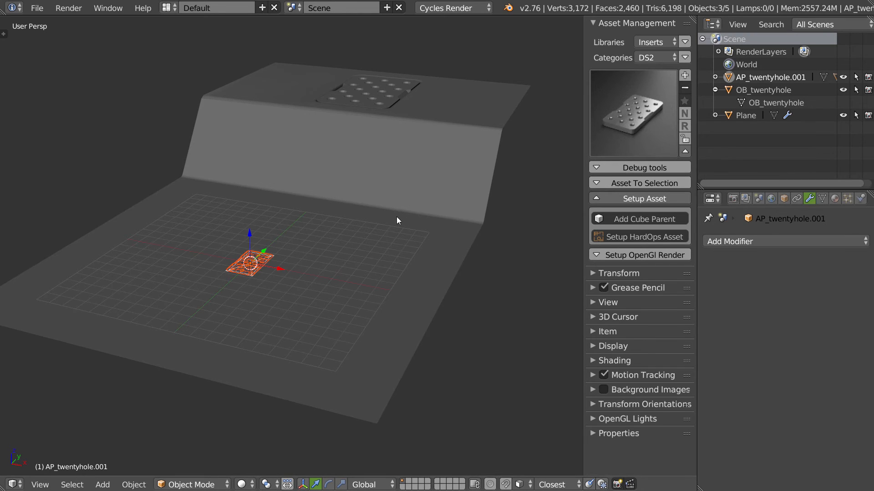
key("KP_Divide")
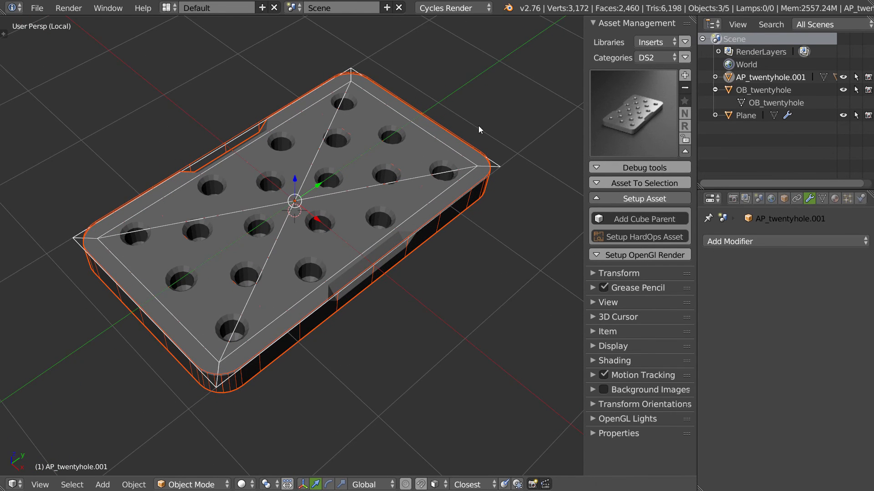
key("ctrl+z")
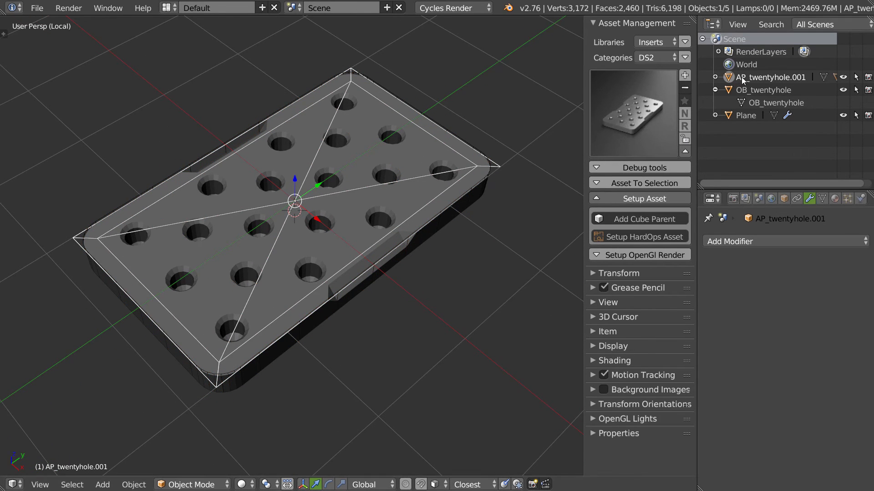
Expand the AP_twentyhole.001 hierarchy and examine its BB_twentyhole.001 and OB_twentyhole.001 child meshes.
left_click(715, 78)
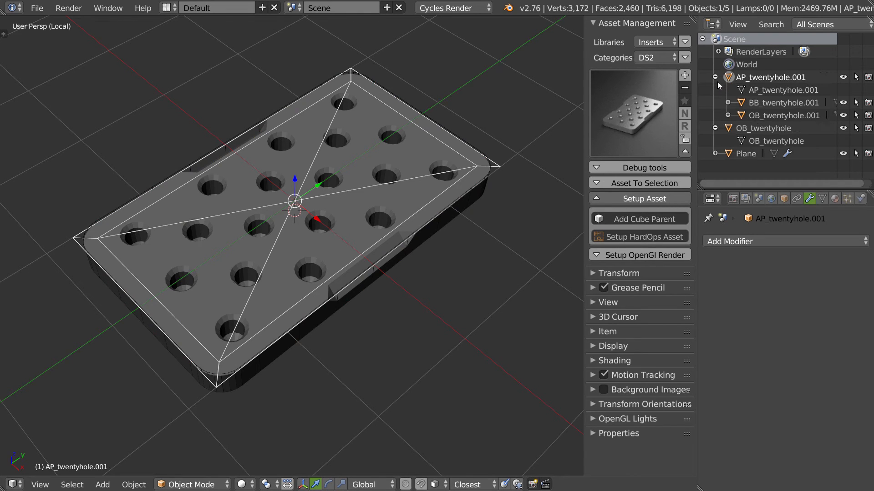
left_click(773, 103)
middle_click_drag(427, 202, 417, 164)
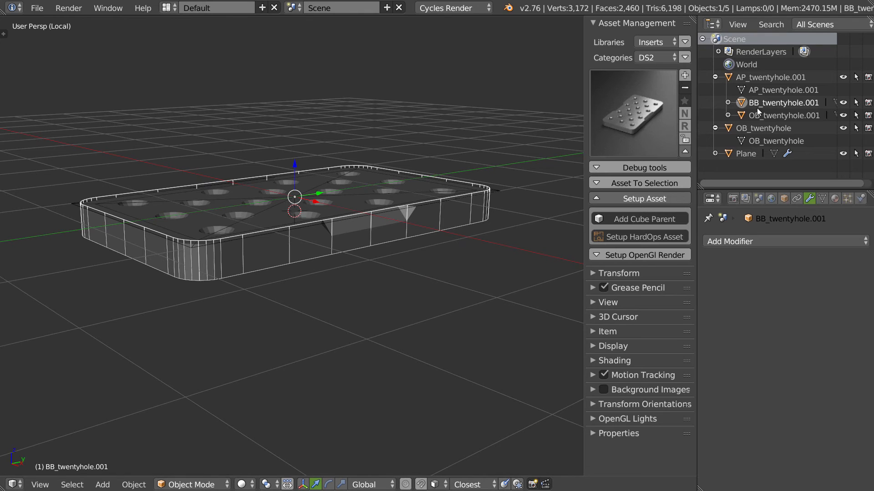
left_click(773, 116)
middle_click_drag(381, 180, 367, 152)
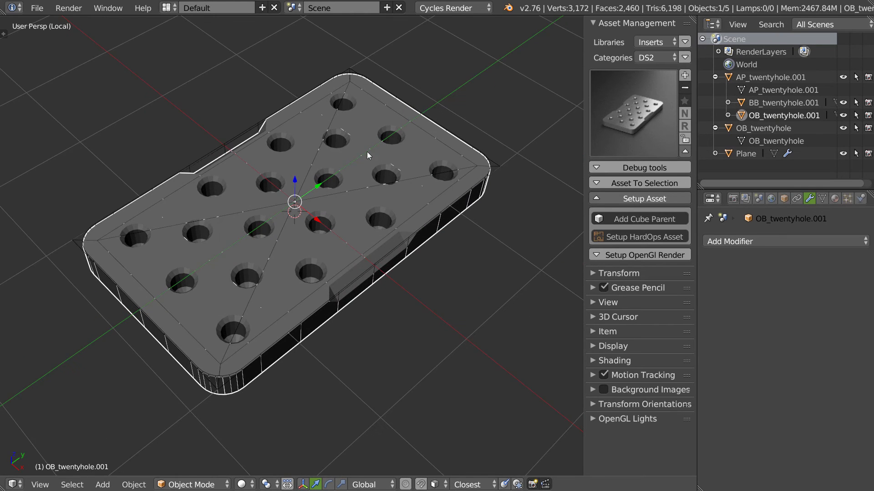
mouse_move(277, 235)
middle_mouse_down()
mouse_move(269, 212)
mouse_move(277, 227)
middle_mouse_up()
scroll(405, 167, "down", 5)
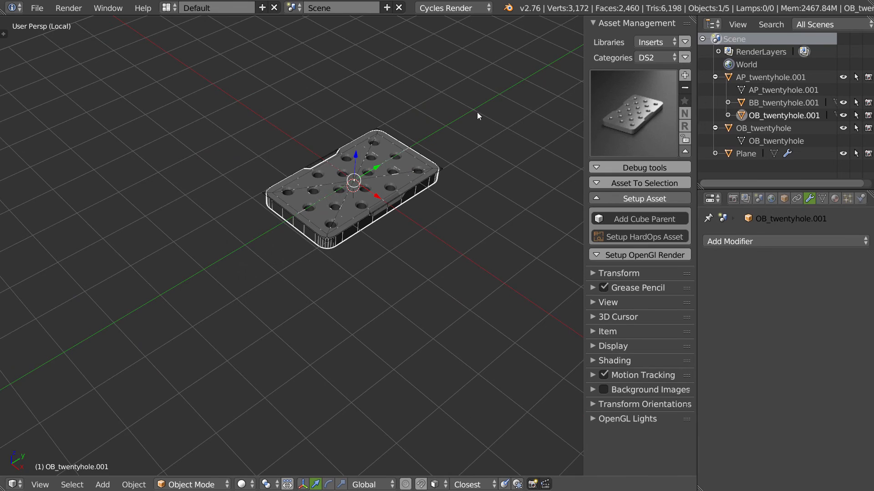
Collapse the AP_twentyhole.001 hierarchy and hide the Twentyhole insert from the viewport.
left_click(715, 77)
middle_click_drag(430, 200, 520, 138)
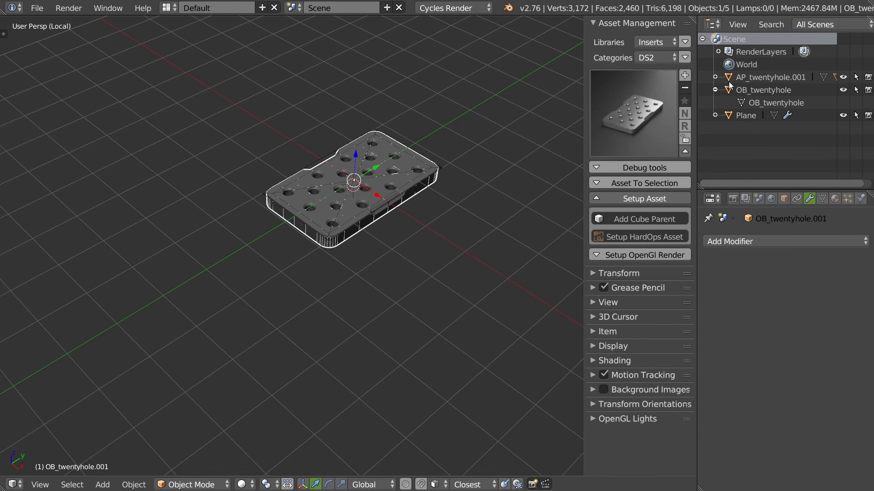
left_click(843, 78)
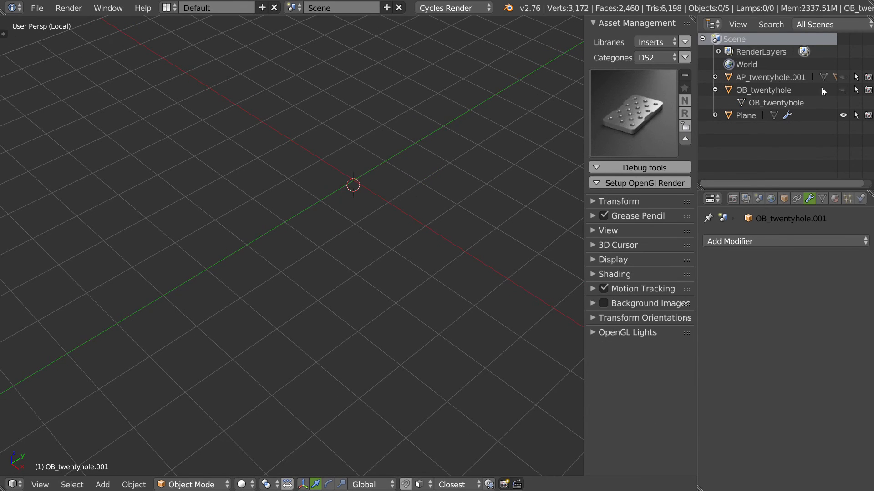
right_click(354, 185)
left_click(322, 249)
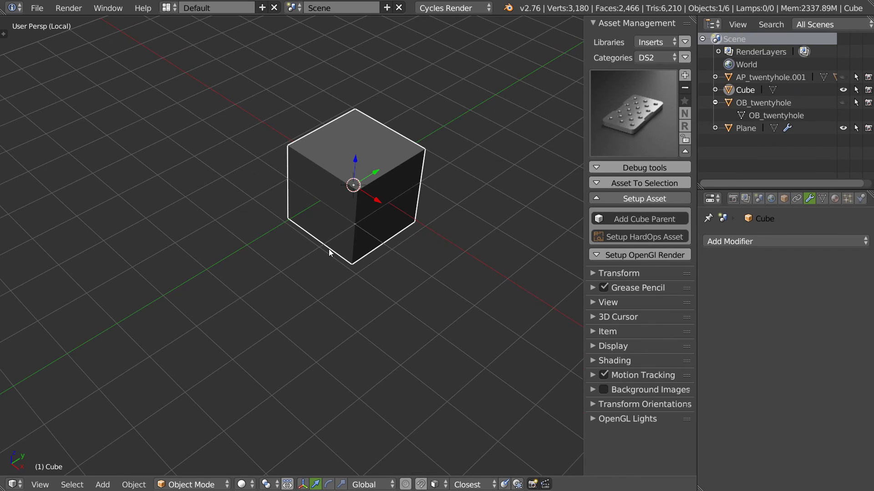
key("w")
left_click(362, 206)
key("x")
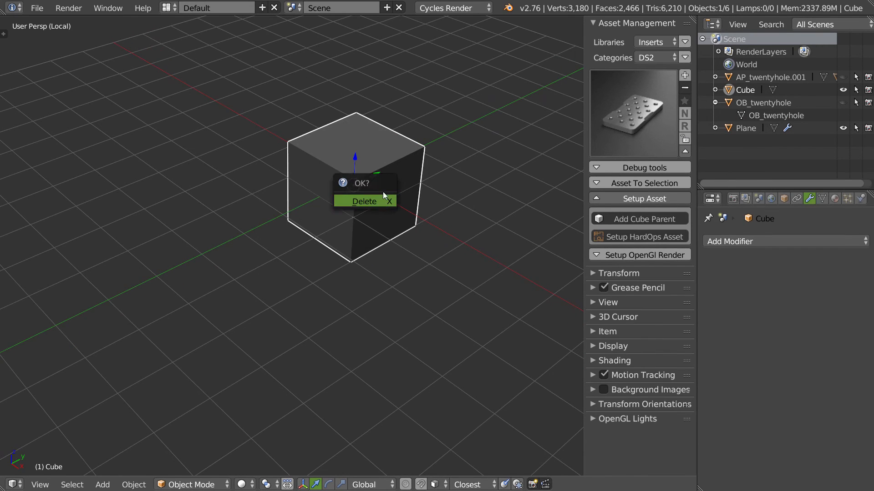
left_click(380, 198)
Add a cylinder at the 3D cursor and bevel its top edge loop into a wide chamfer.
right_click(367, 191)
left_click(404, 261)
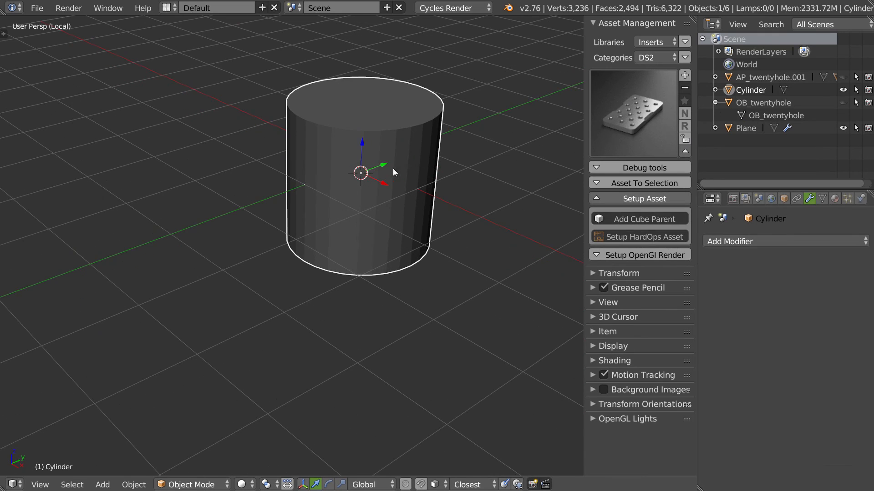
key("Tab")
key("Tab")
left_click(403, 136, "alt")
middle_click_drag(392, 140, 370, 144)
key("ctrl+b")
left_click(425, 151)
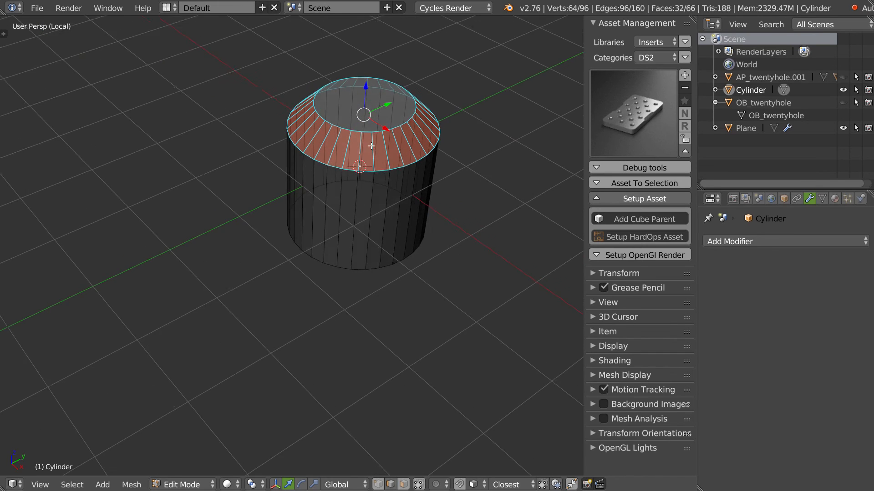
Inset the cylinder's top face twice and push the innermost face down into a recess.
scroll(369, 144, "up", 3)
key("Tab")
key("Tab")
right_click(374, 84)
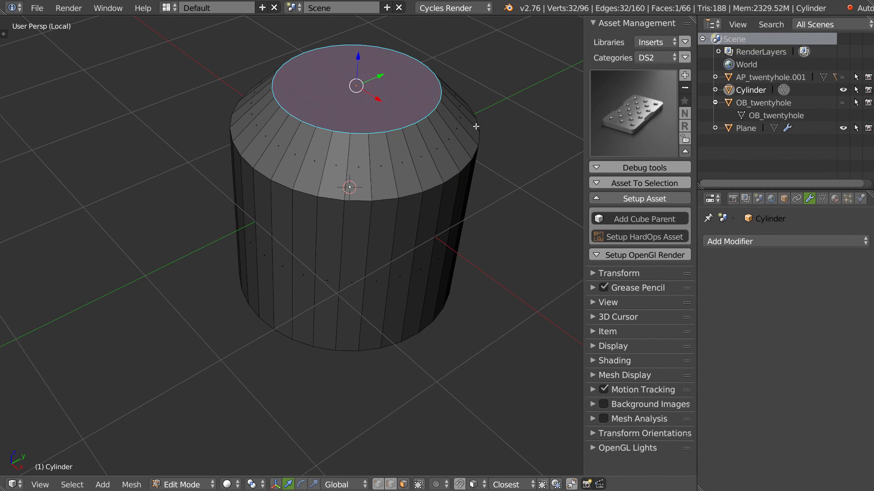
key("i")
left_click(453, 114)
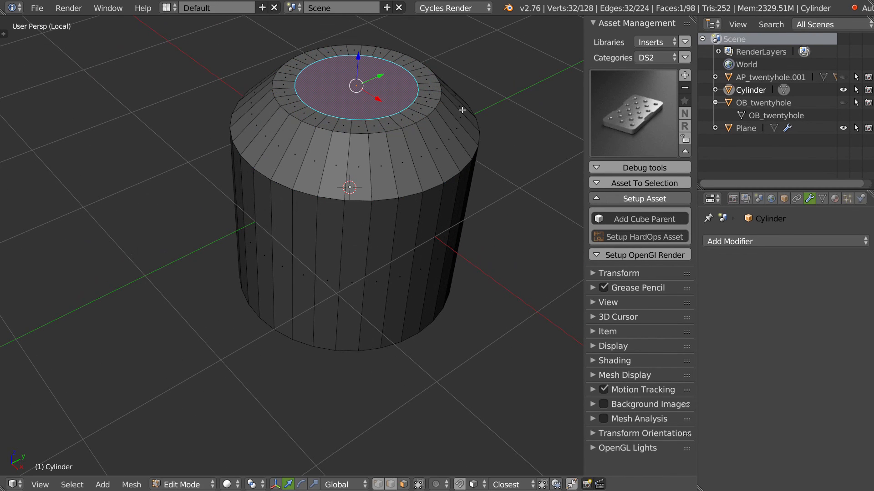
key("i")
left_click(423, 105)
left_click_drag(354, 61, 366, 104)
Duplicate the cylinder's side and bottom faces and separate the copy into its own object.
scroll(390, 190, "down", 4)
middle_click_drag(386, 174, 398, 214)
right_click(386, 186, "alt")
right_click(387, 216, "shift")
key("shift+d")
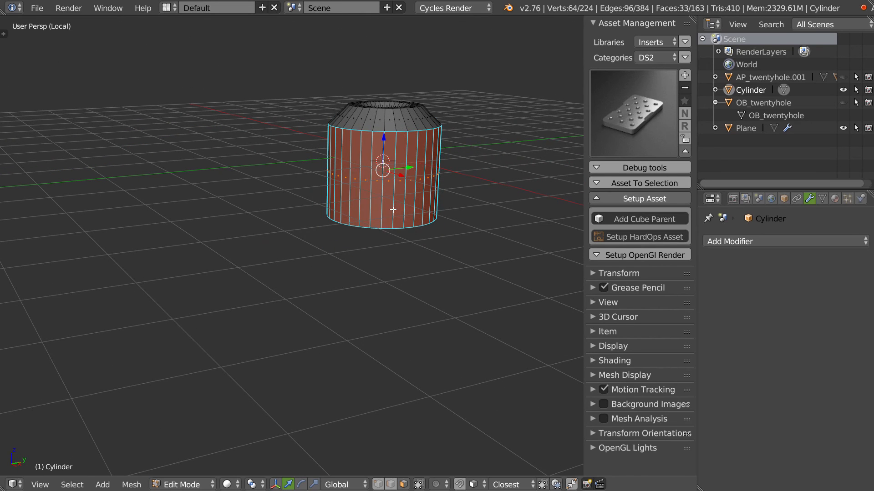
key("p")
left_click(394, 201)
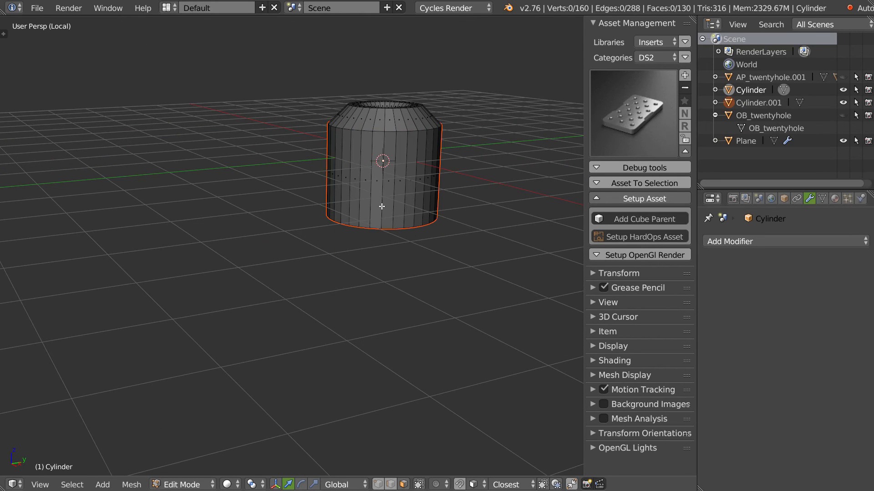
Raise the top edge loop of the separated outer shell above the chamfered cylinder.
key("Tab")
left_click(403, 118)
right_click(416, 201)
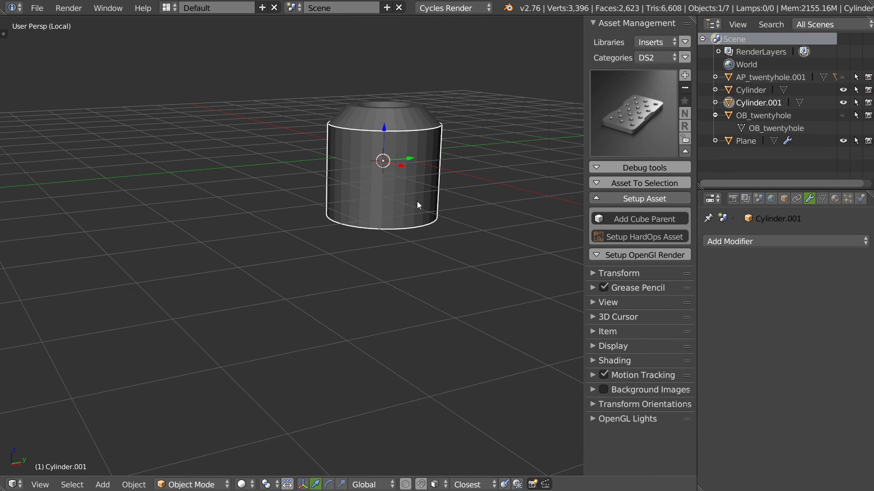
key("Tab")
right_click(409, 122)
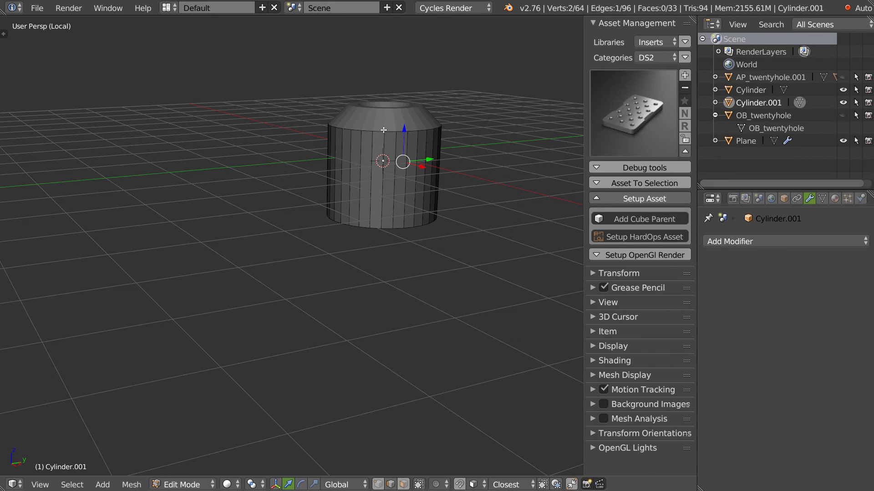
right_click(397, 122, "alt")
left_click_drag(385, 92, 386, 65)
key("Tab")
left_click(409, 77)
middle_click_drag(387, 125, 370, 156)
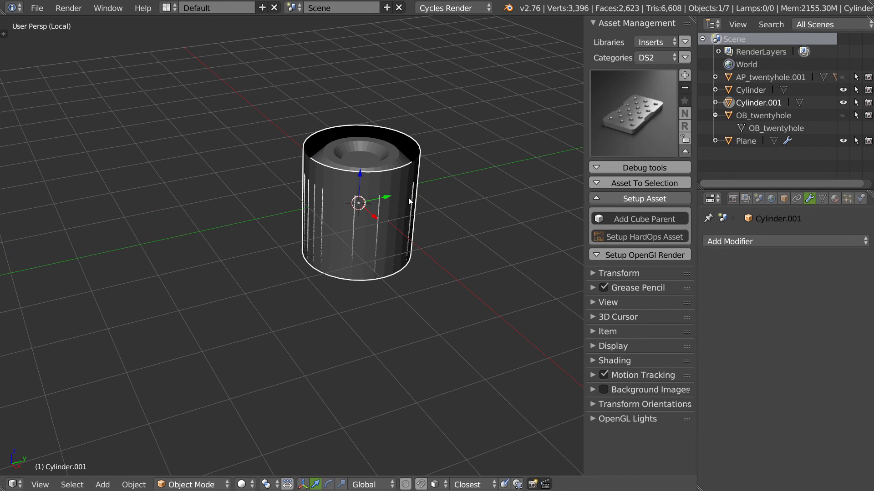
Set up the inner cylinder and its outer shell as a HardOps asset, with the shell as the active object.
scroll(395, 145, "up", 3)
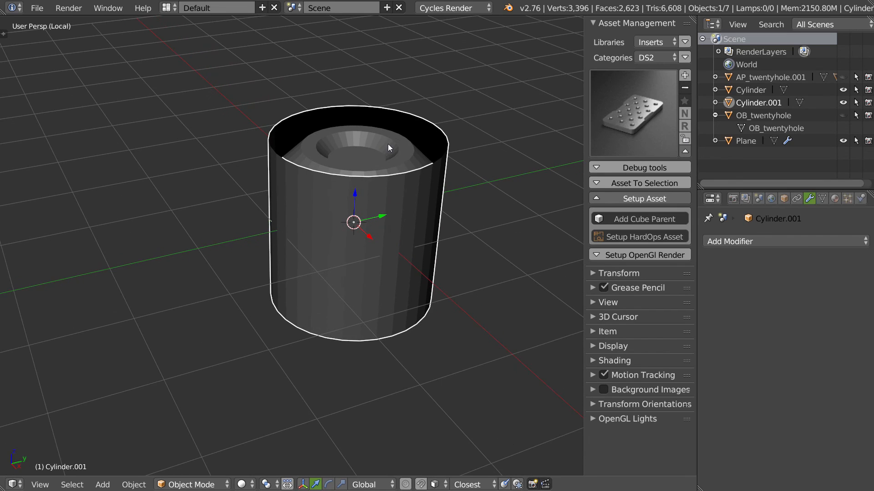
right_click(390, 146, "shift")
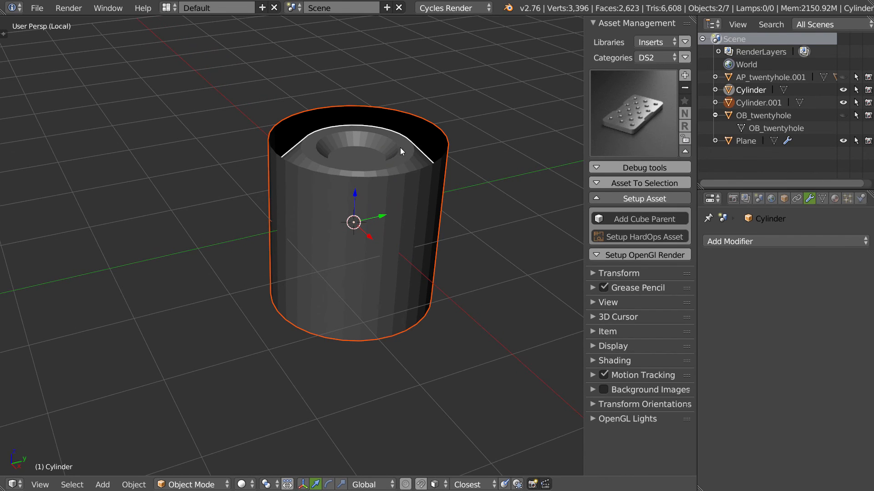
right_click(407, 147)
middle_click_drag(398, 138, 385, 168)
right_click(386, 168)
key("g")
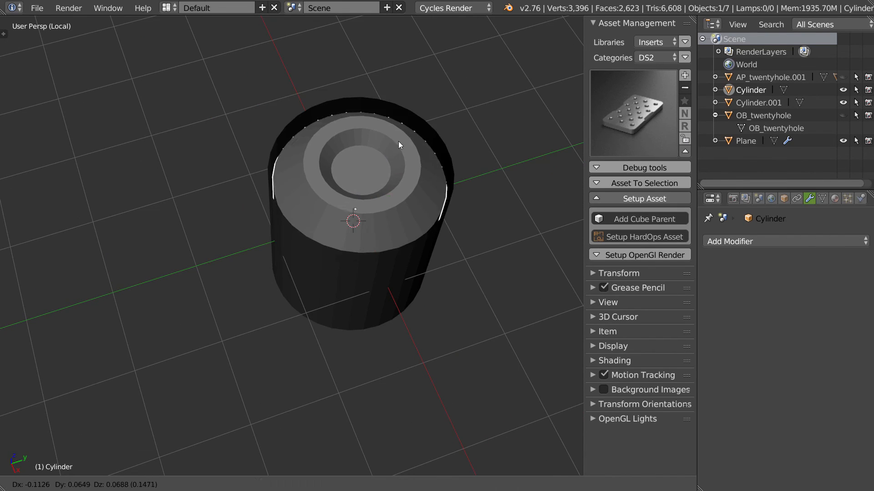
right_click(387, 159)
right_click(438, 136, "shift")
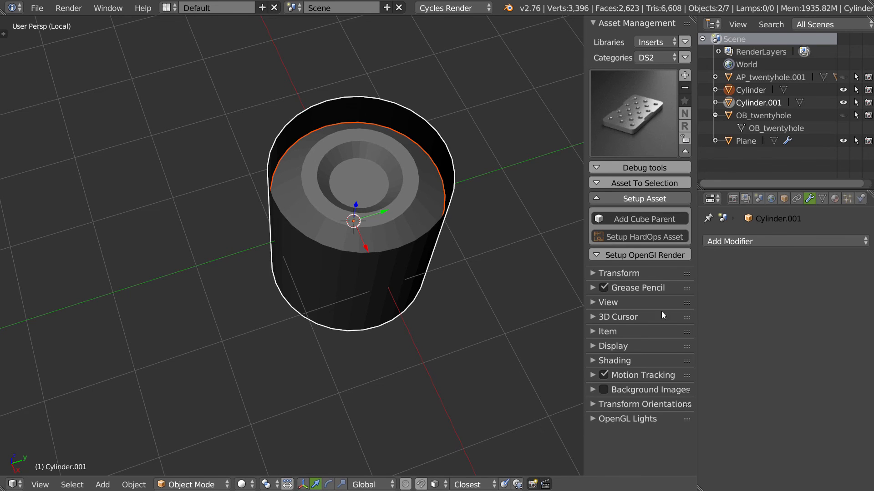
left_click(644, 236)
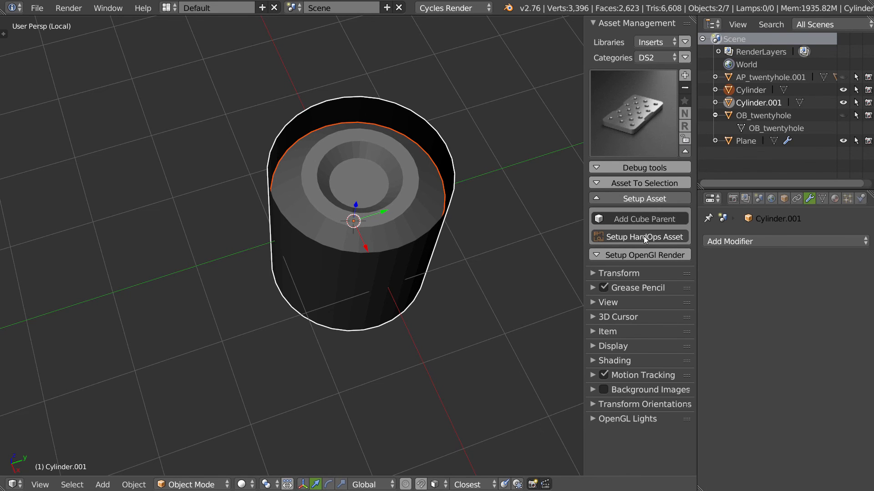
middle_click_drag(385, 239, 397, 182)
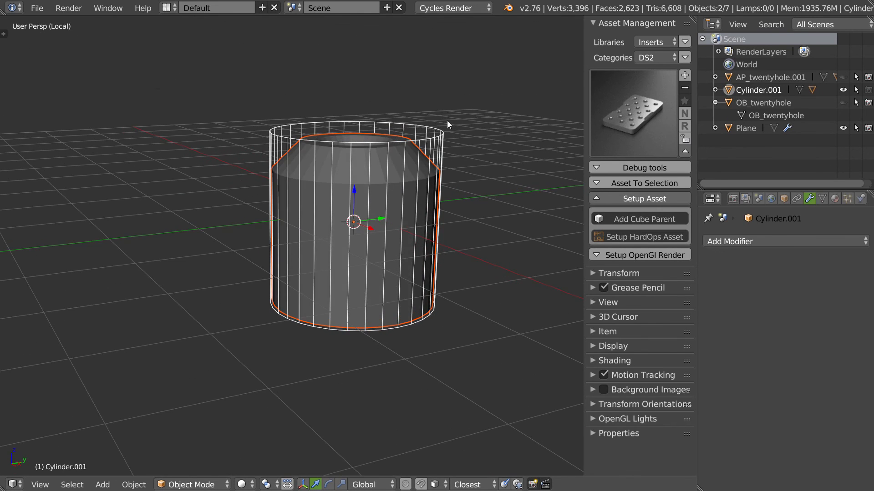
Rename the outer wireframe shell as BB_cylinder and check the child objects in its hierarchy.
right_click(440, 137)
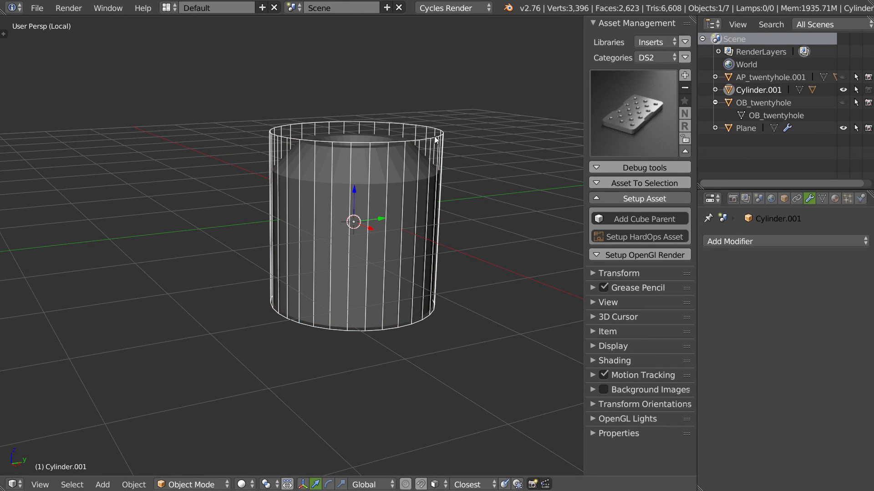
middle_click_drag(462, 187, 406, 163)
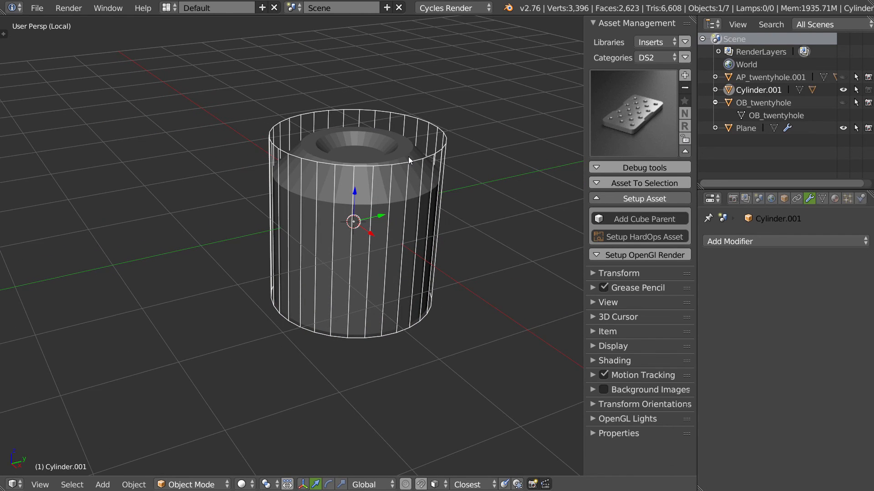
double_click(751, 89)
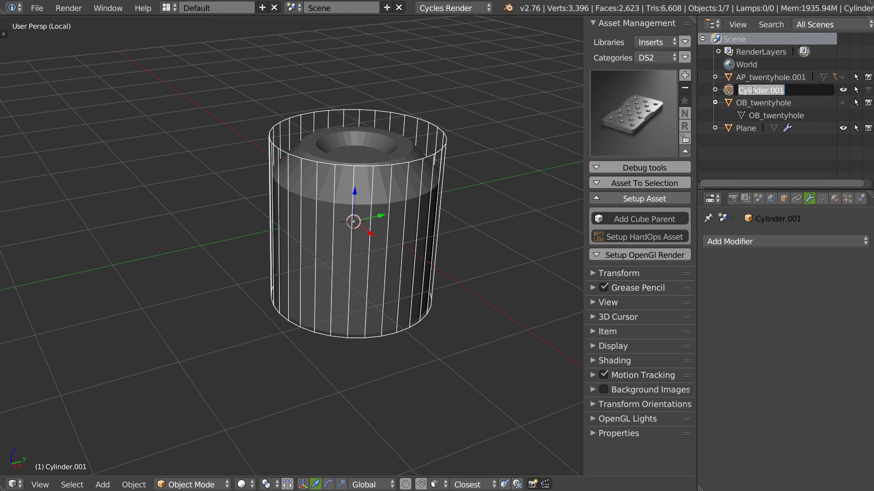
type("BB_cylinder")
key("Return")
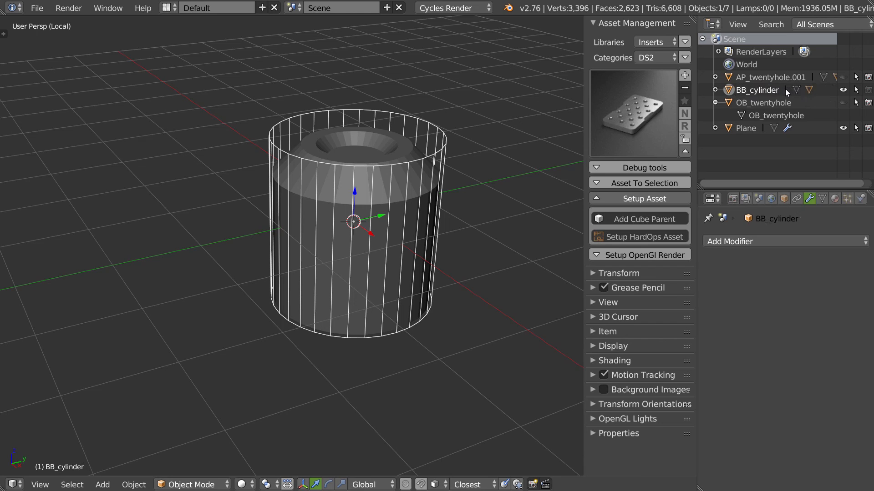
left_click(715, 90)
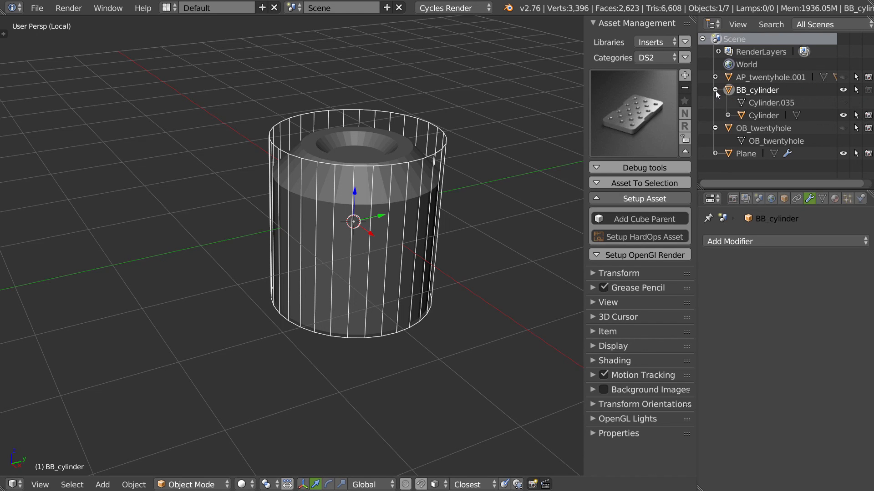
left_click(715, 90)
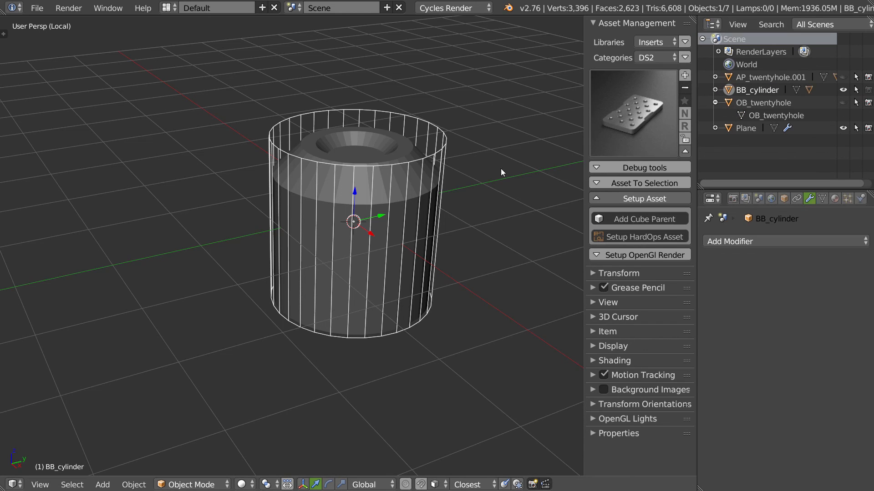
Select the BB_cylinder hierarchy and raise it along Z above the grid.
left_click(733, 90, "ctrl")
scroll(519, 136, "down", 7)
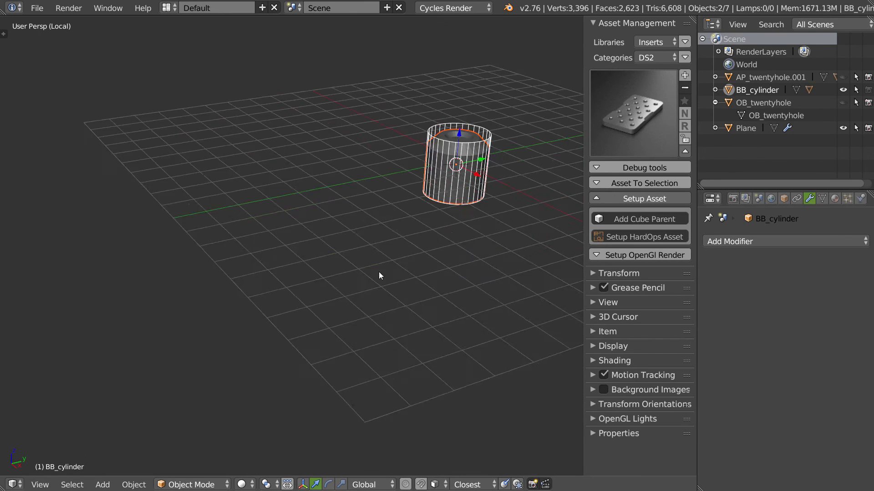
left_click_drag(384, 200, 378, 121)
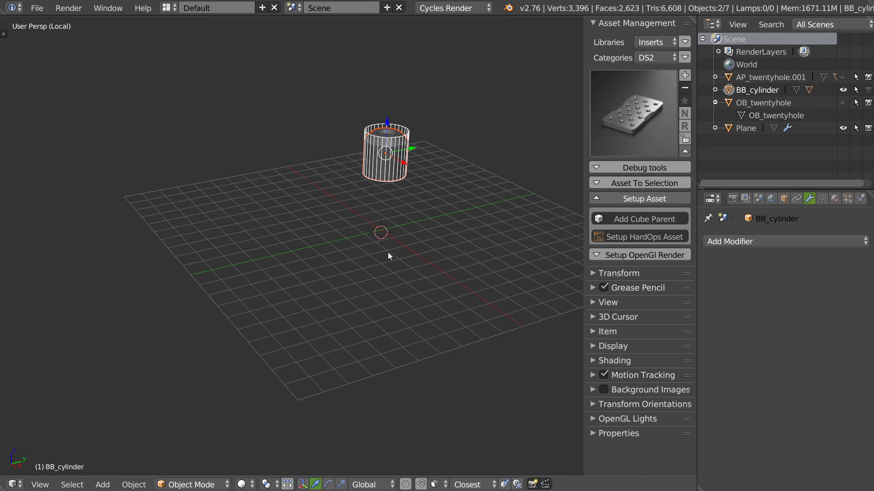
Add a cube at the 3D cursor and scale it up to a little over twice its size.
right_click(388, 252)
left_click(348, 318)
key("s")
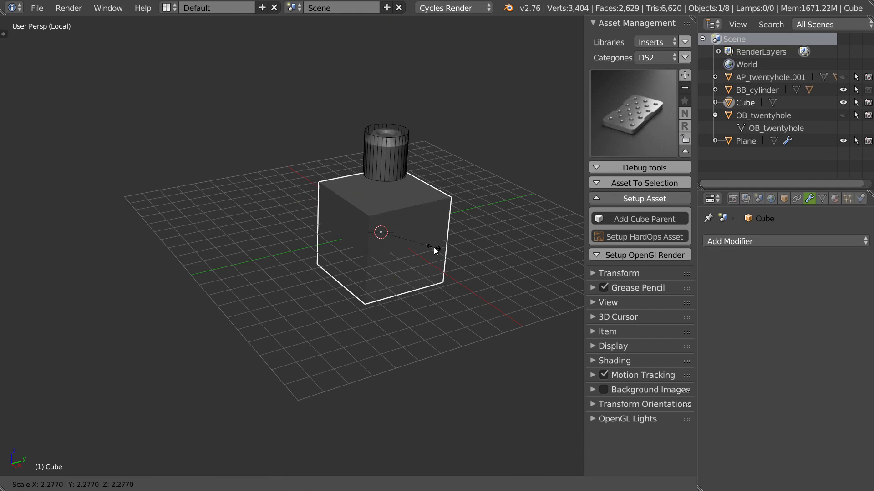
left_click(430, 249)
Lower BB_cylinder into the cube's top face and combine them with the HardOps Merge(soft) operation.
scroll(416, 176, "up", 2)
right_click(413, 132)
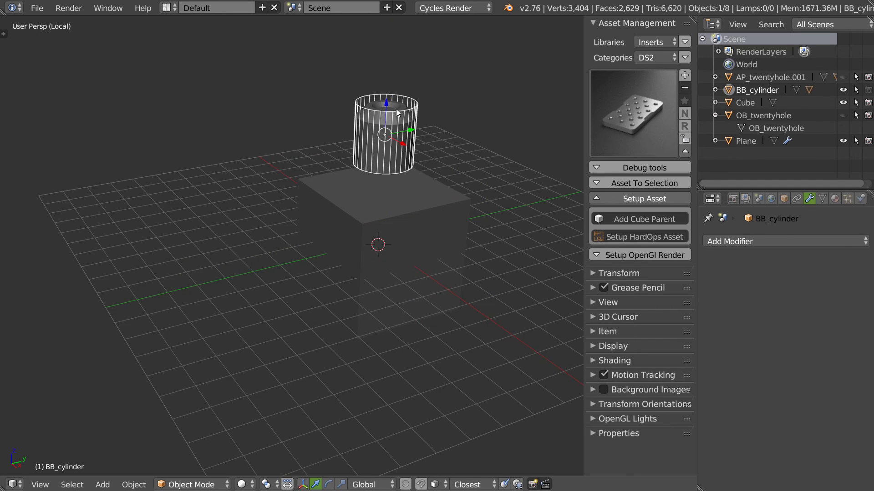
left_click_drag(387, 129, 395, 196)
scroll(382, 173, "up", 3)
right_click(469, 230, "shift")
key("q")
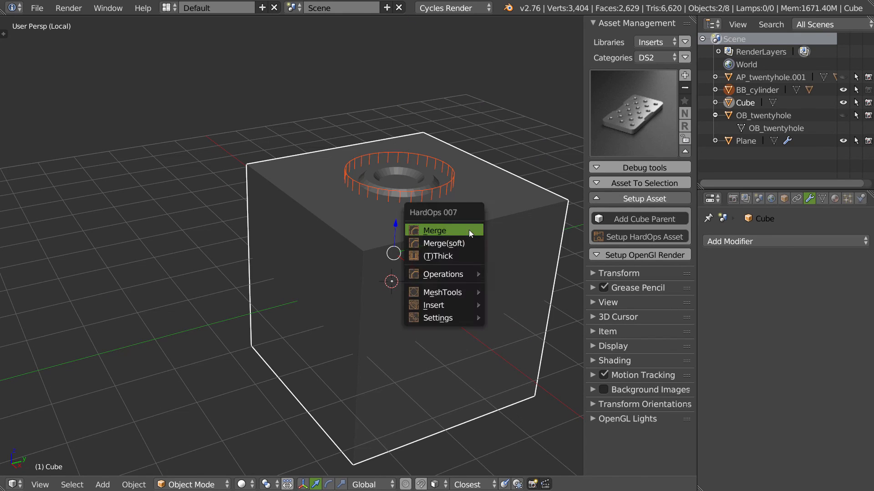
left_click(446, 243)
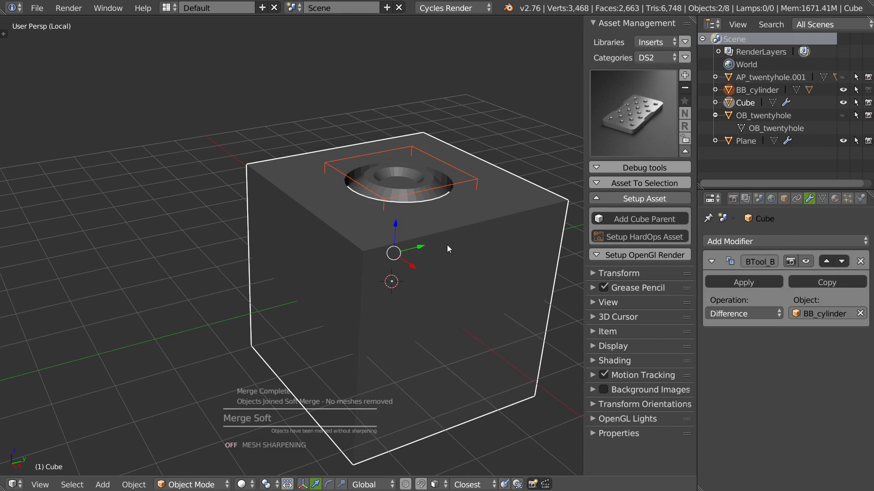
Apply the HardOps (C)Sharpen operation to the merged cube to bevel its edges.
middle_click_drag(447, 245, 424, 220)
key("q")
left_click(491, 232)
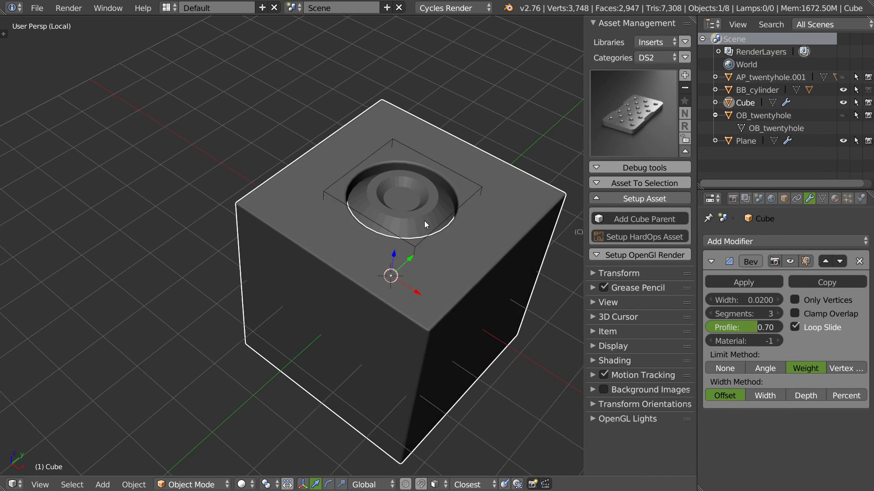
Apply (C)Sharpen to the inserted inner cylinder and set its bevel width to 0.0168.
scroll(428, 216, "up", 3)
right_click(438, 207)
key("q")
left_click(529, 209)
key("q")
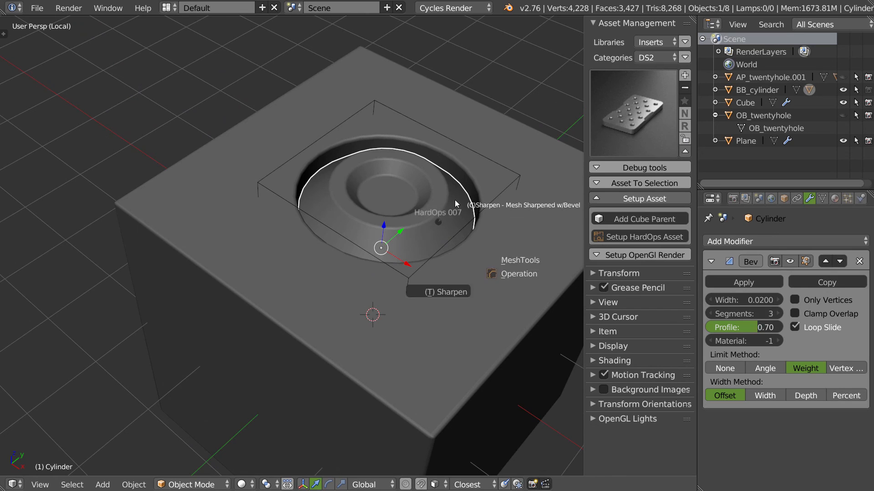
left_click(453, 200)
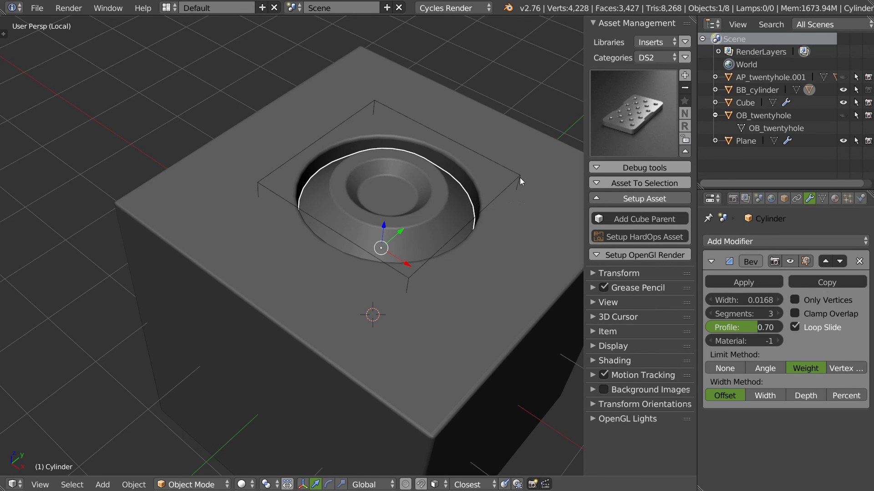
Hide the BB_cylinder bounding object, inspect the merged cube and collapse the add-on's extra tool options.
right_click(503, 190)
key("h")
middle_click_drag(500, 190, 382, 202)
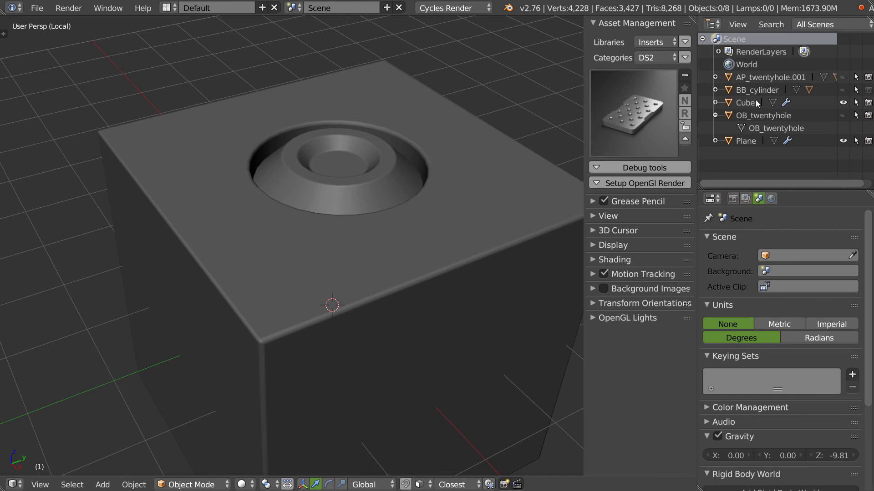
scroll(394, 187, "down", 5)
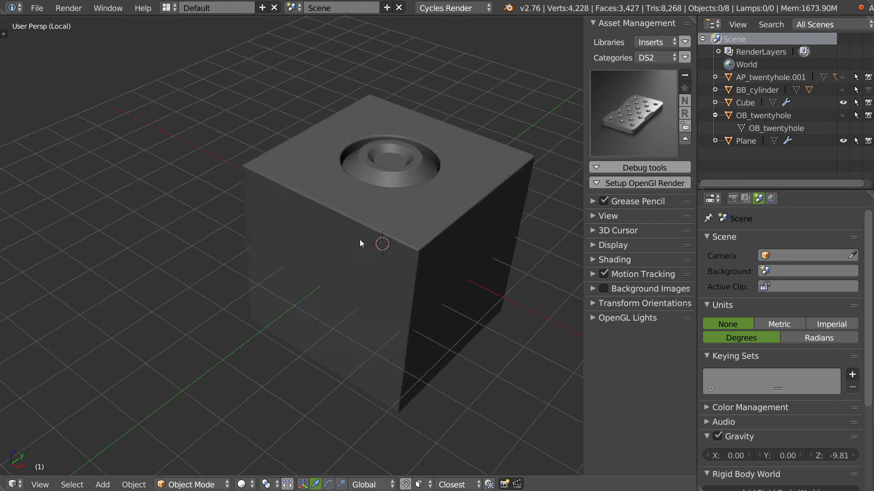
middle_click_drag(394, 207, 386, 187)
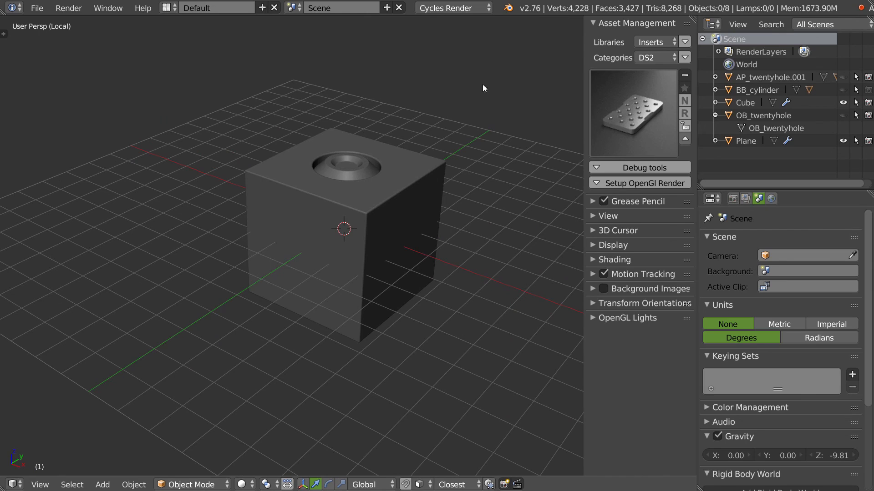
left_click(685, 138)
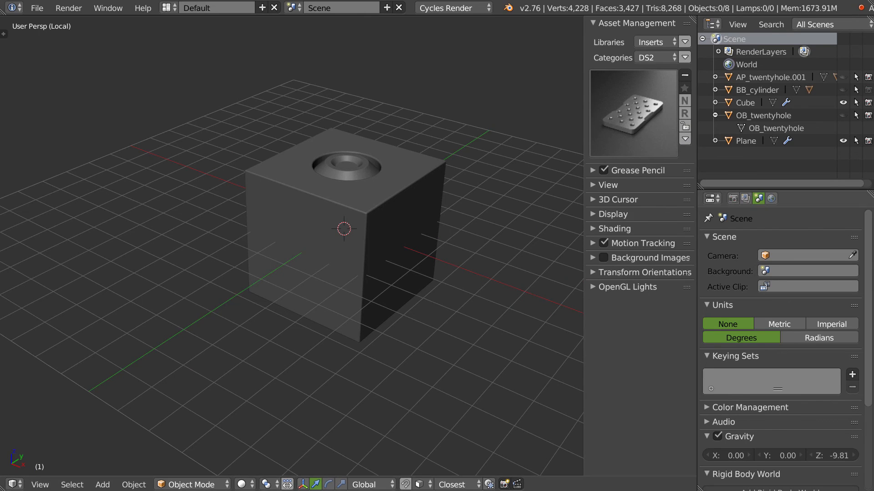